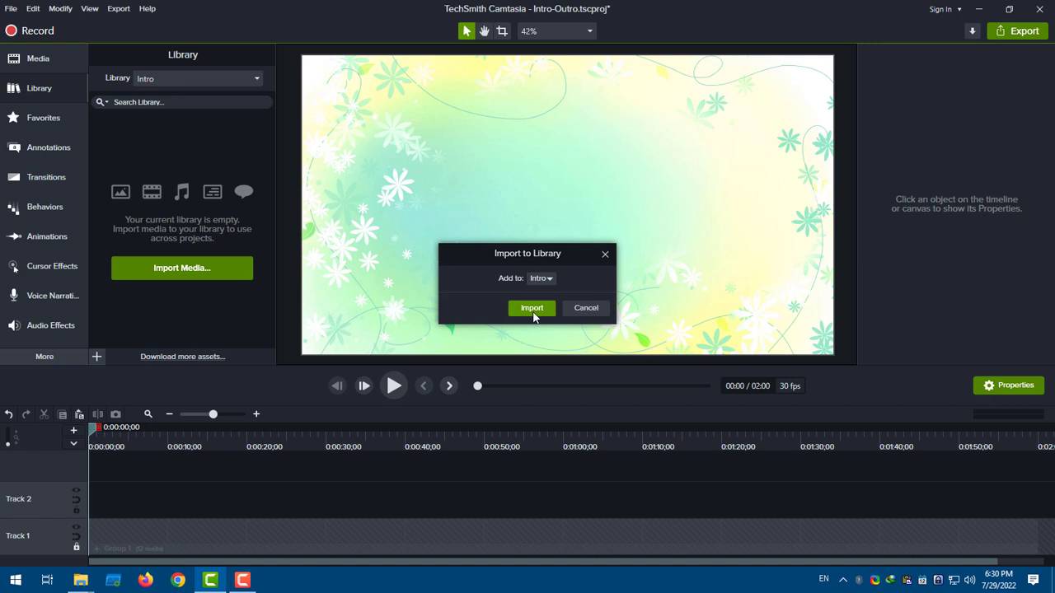
Step: Create a new blank library named Outro
left_click(177, 78)
left_click(193, 251)
type("Outro")
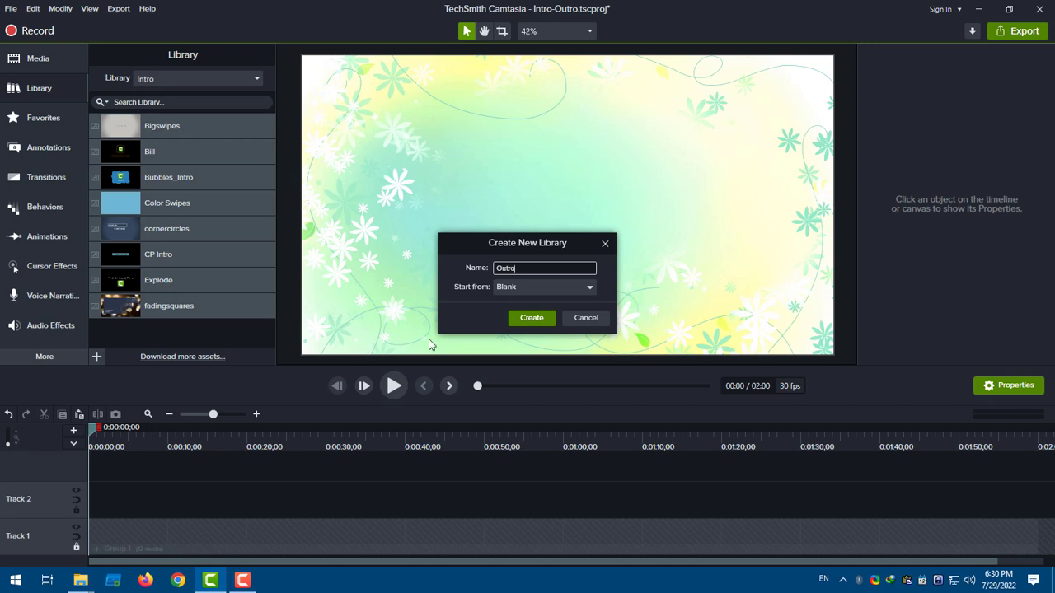
left_click(533, 321)
Step: Import all the outro library files, including CP-Outro.libzip, into the Outro library
left_click(10, 8)
mouse_move(105, 269)
left_click(238, 282)
key("alt+Up")
key("Down")
key("Return")
key("ctrl+a")
left_click(326, 306)
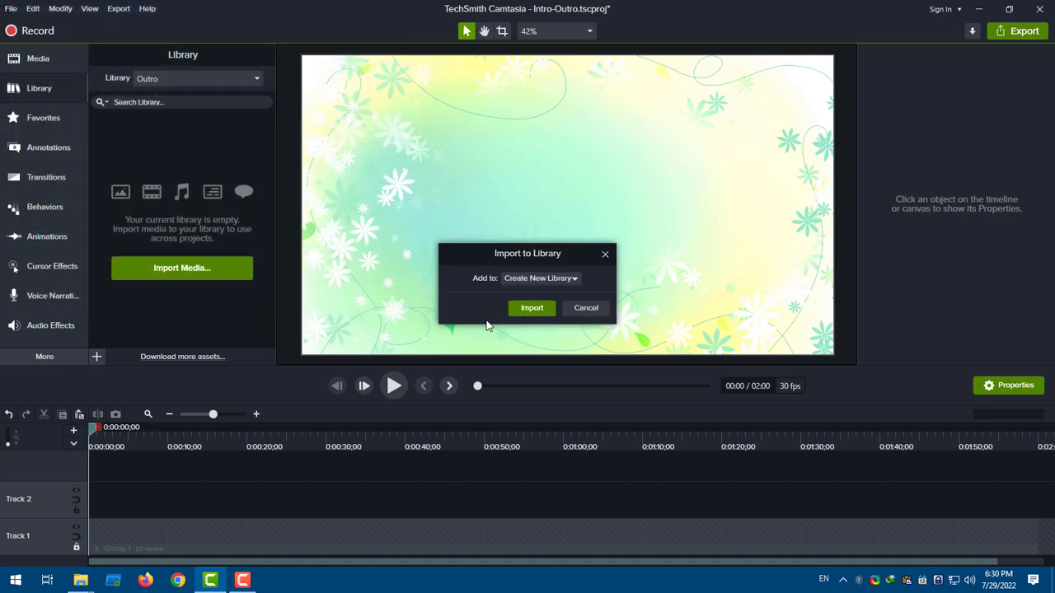
left_click(554, 281)
left_click(513, 366)
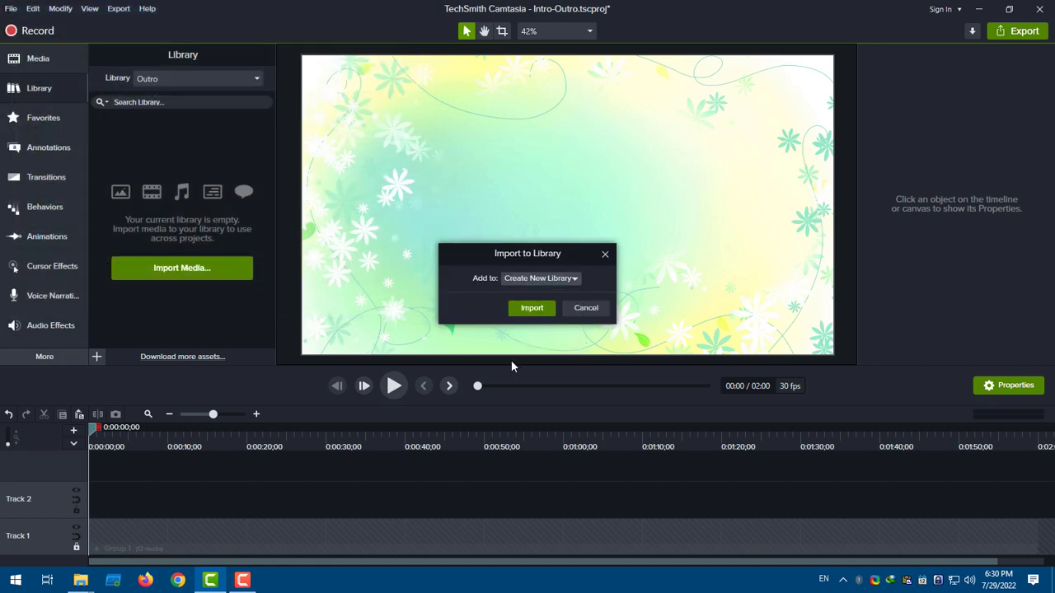
left_click(538, 308)
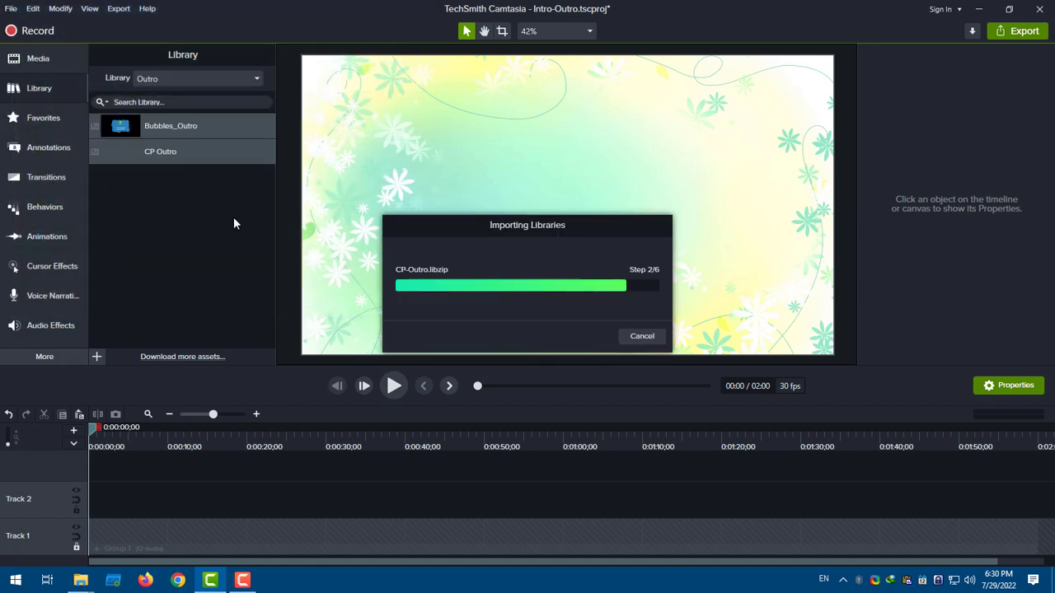
Step: Place all assets of the Intro library on Track 2, starting at the beginning of the timeline
left_click(155, 79)
left_click(162, 156)
left_click(132, 122)
key("ctrl+a")
left_click_drag(132, 122, 135, 499)
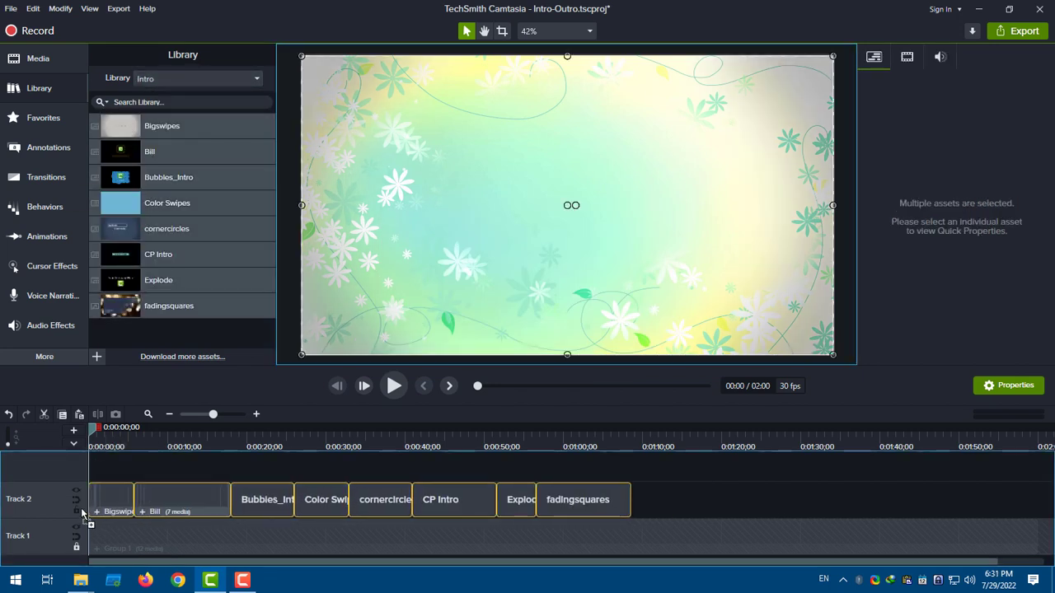
Step: Place all assets of the Outro library on Track 2 after the fadingsquares clip, leaving a small gap
left_click(172, 77)
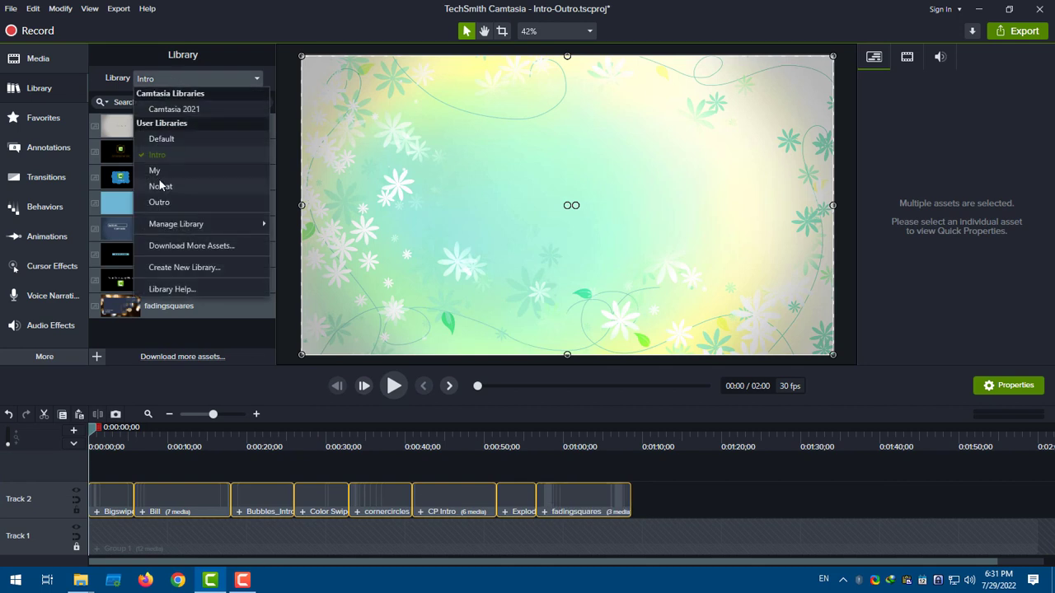
left_click(154, 198)
key("ctrl+a")
left_click_drag(132, 125, 649, 501)
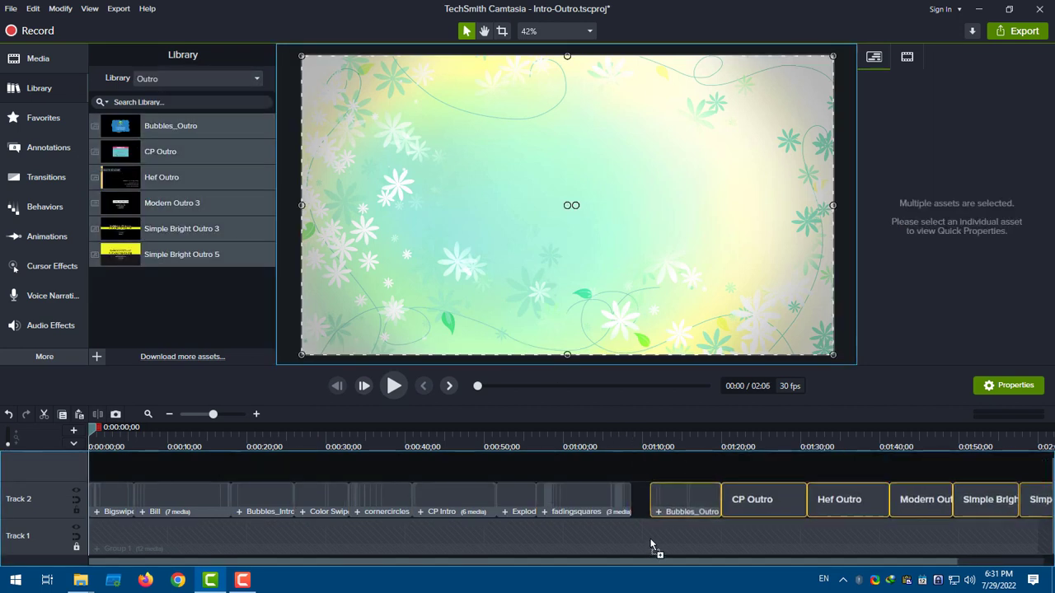
Step: Set the Bigswipes intro's title to softsara.ir and colour its text red
left_click(104, 501)
left_click(396, 385)
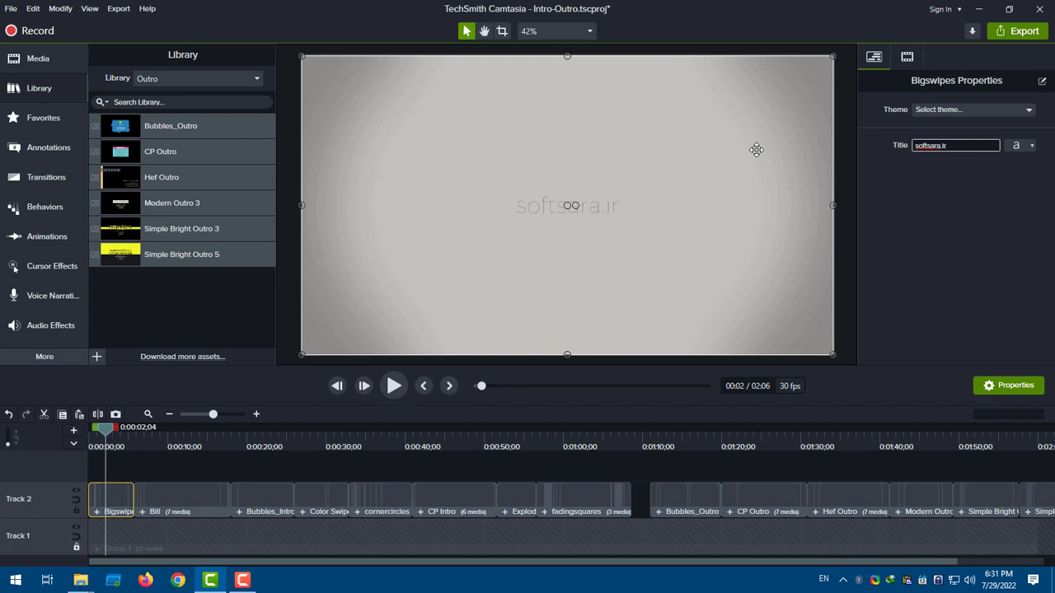
left_click(1032, 146)
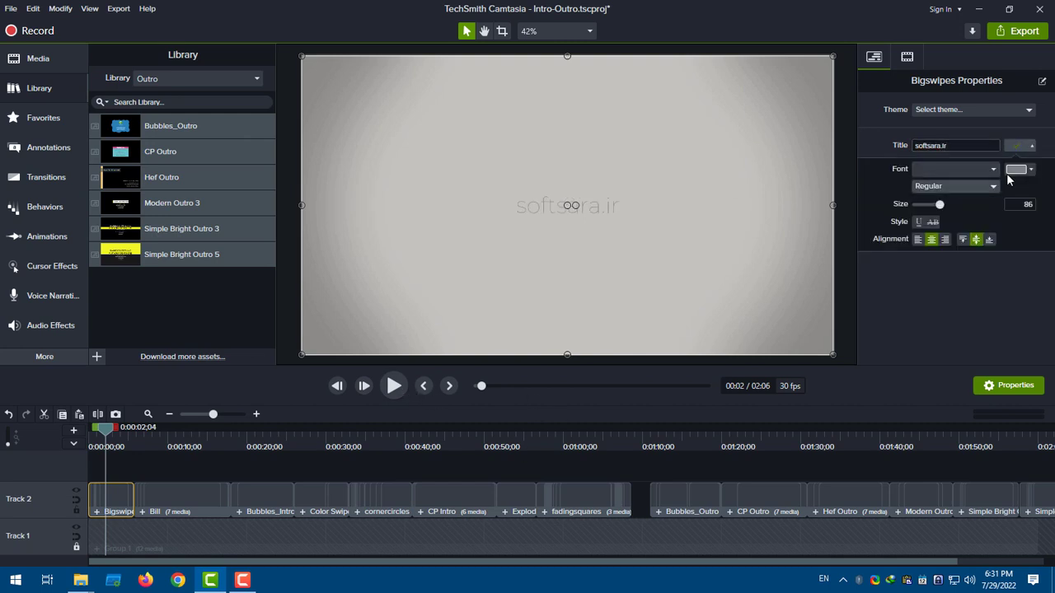
left_click(1019, 170)
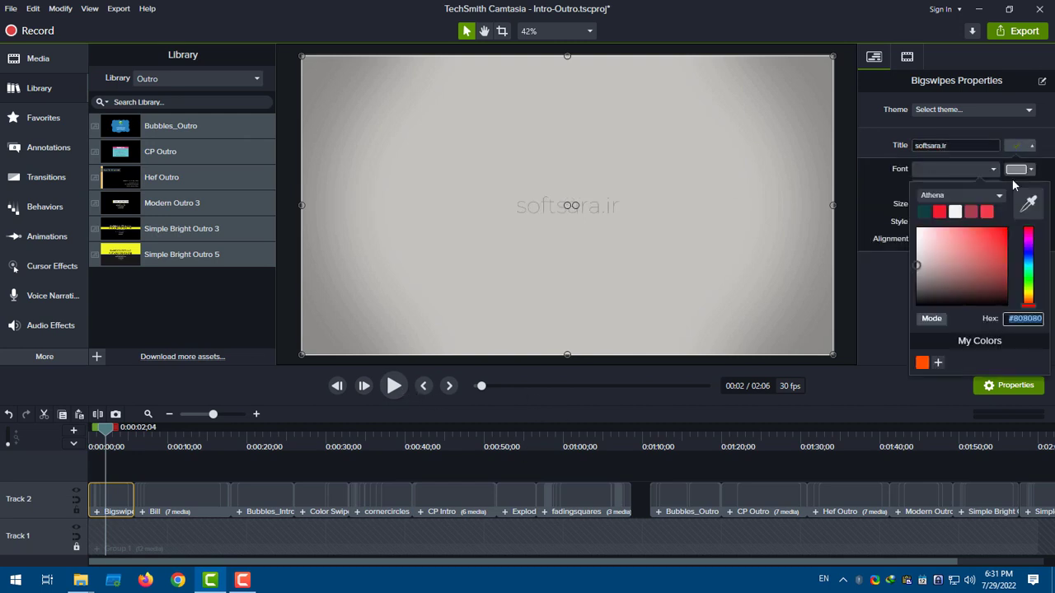
left_click(1031, 277)
left_click(1031, 231)
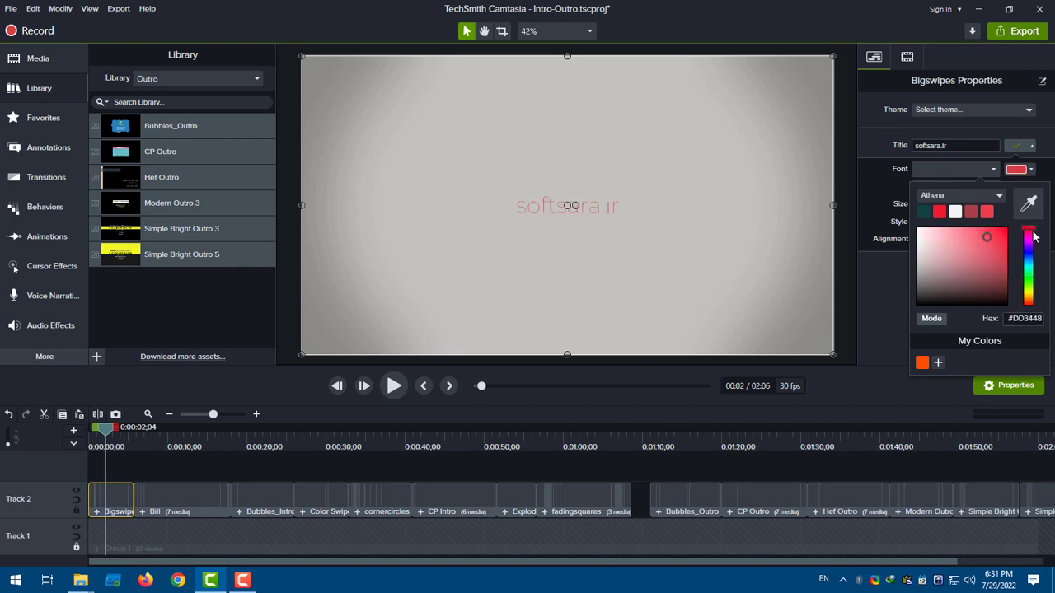
Step: Play the timeline from the start to preview the Bigswipes intro
left_click(393, 387)
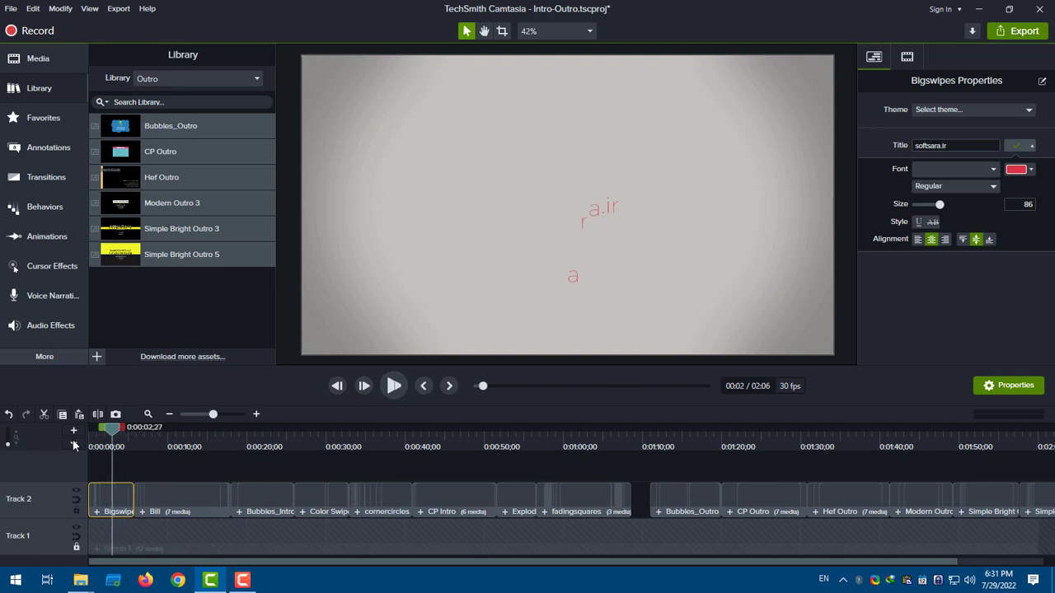
left_click(101, 445)
left_click(394, 387)
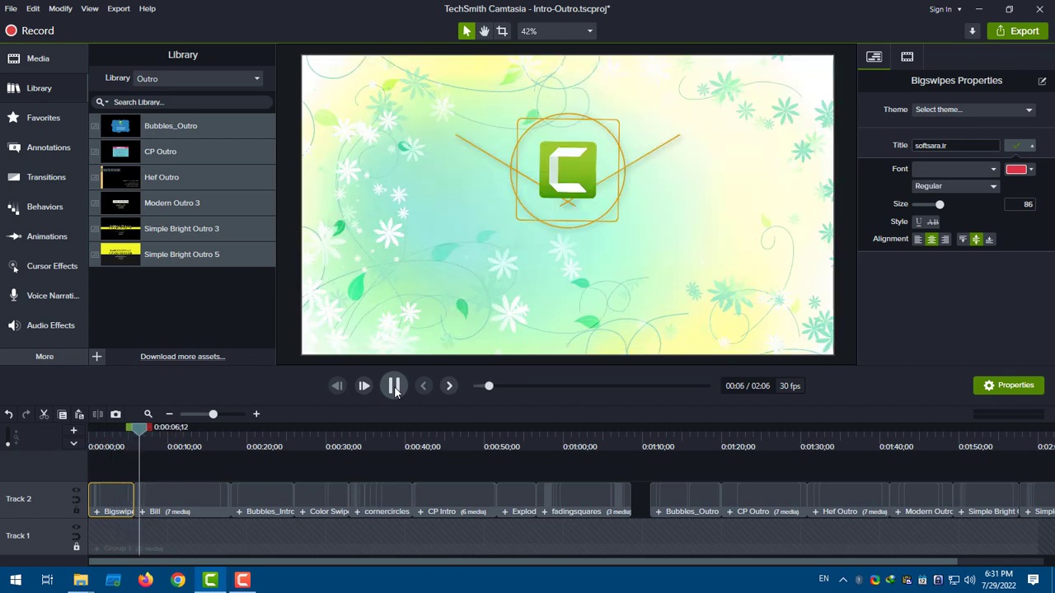
Step: Set the Bill intro's title to softsara.ir
left_click(184, 506)
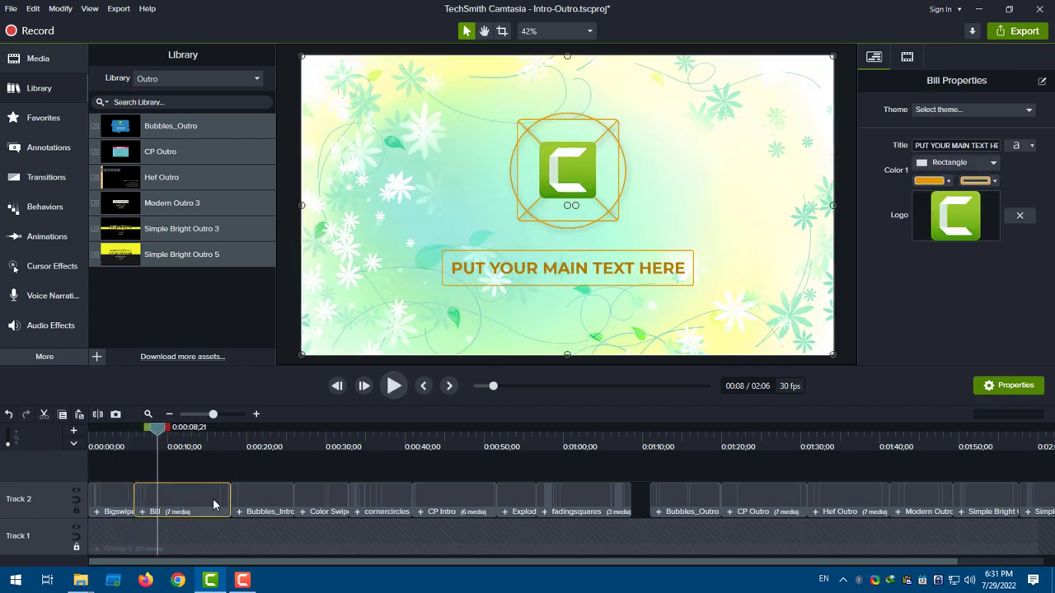
left_click(956, 145)
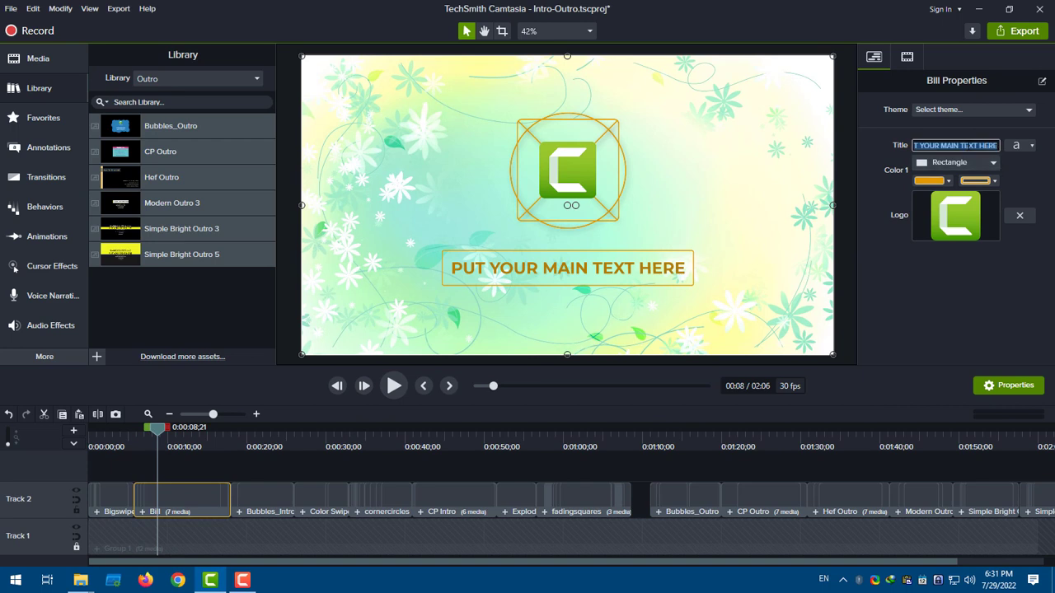
type("softsara.ir")
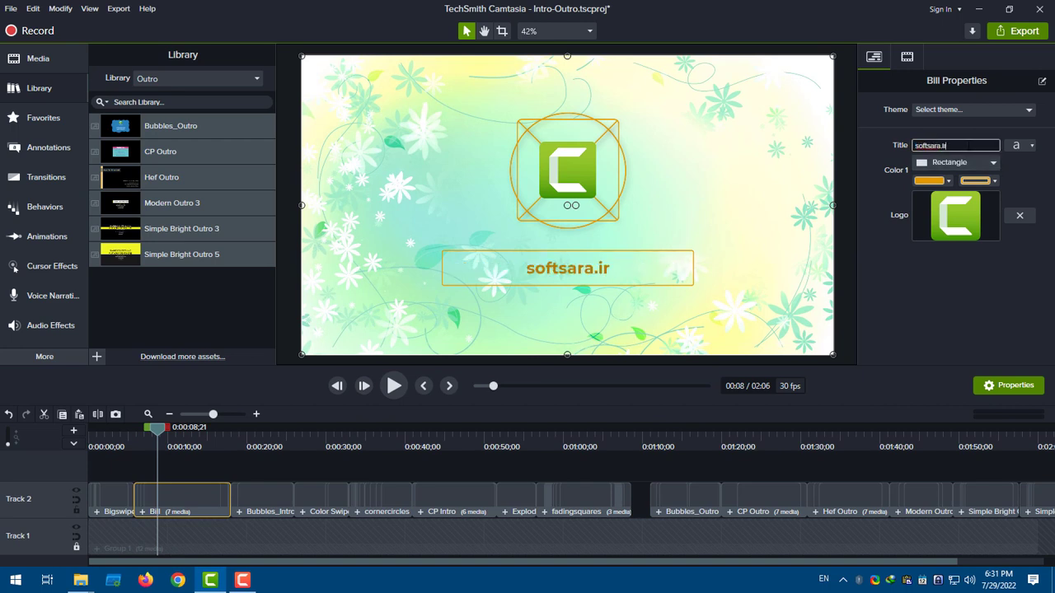
Step: Replace the Bill intro's logo with Logo Only.png from the f:\softsara.ir\project\logo folder
left_click(961, 233)
left_click(899, 240)
type("f:\\softsara.ir\\project\\lo")
key("Return")
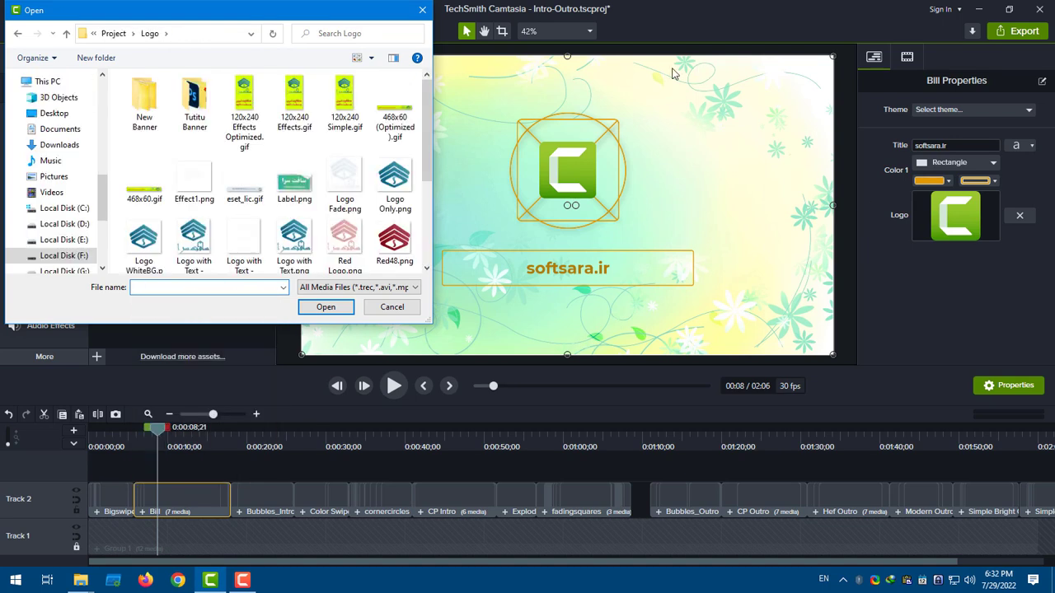
left_click(394, 183)
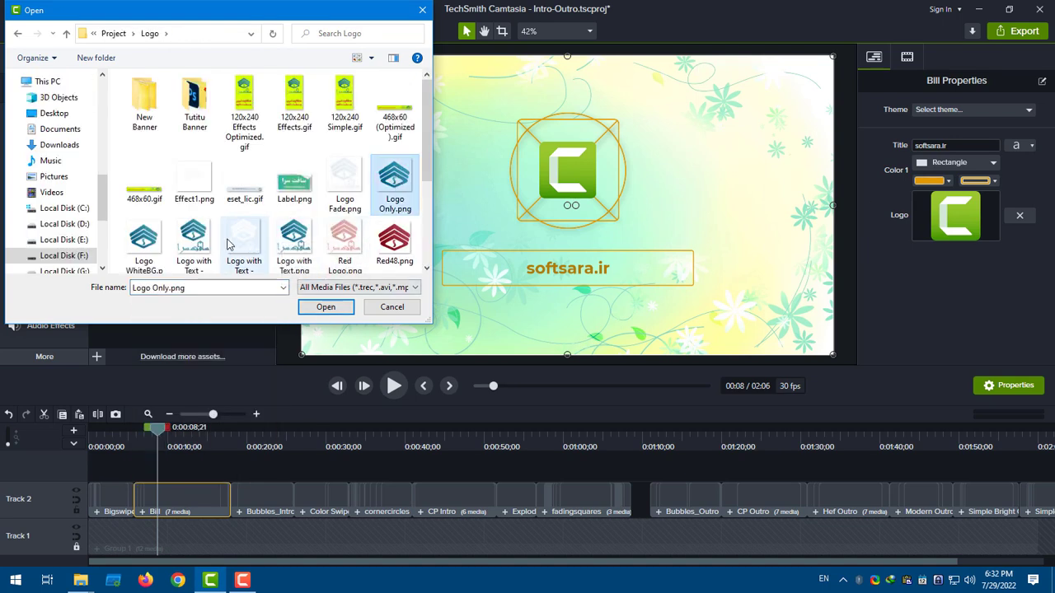
left_click(325, 306)
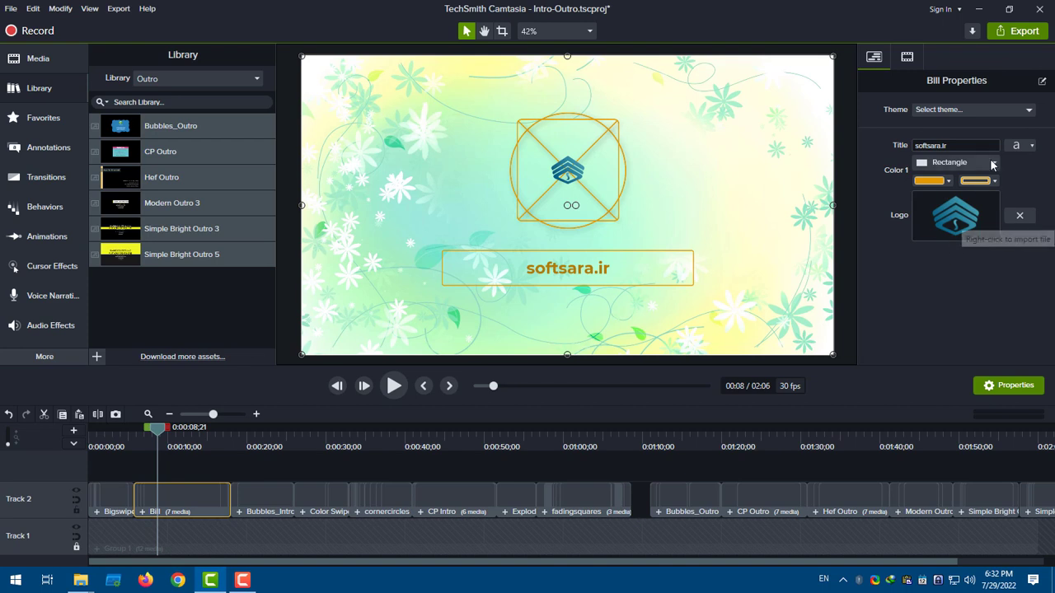
Step: Scale the logo inside the Bill group to 60% and return to the main timeline
left_click(146, 512)
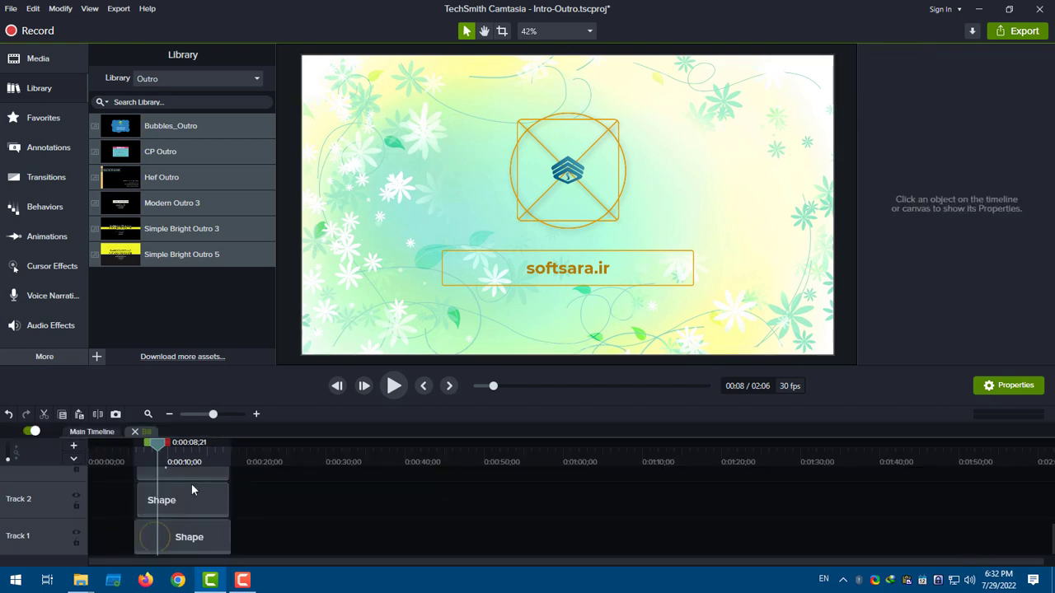
left_click(567, 174)
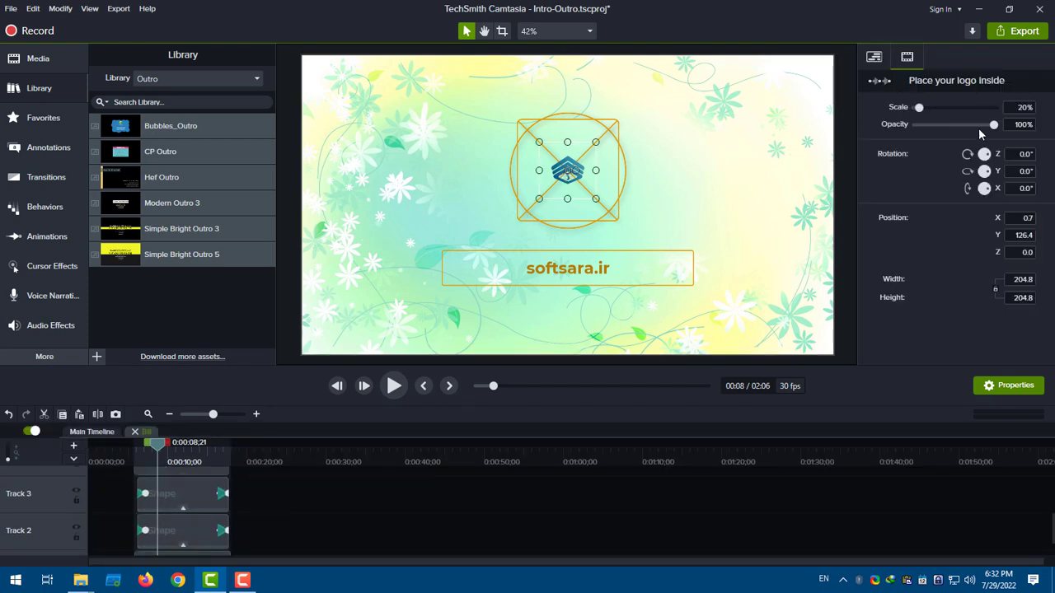
type("60")
key("Return")
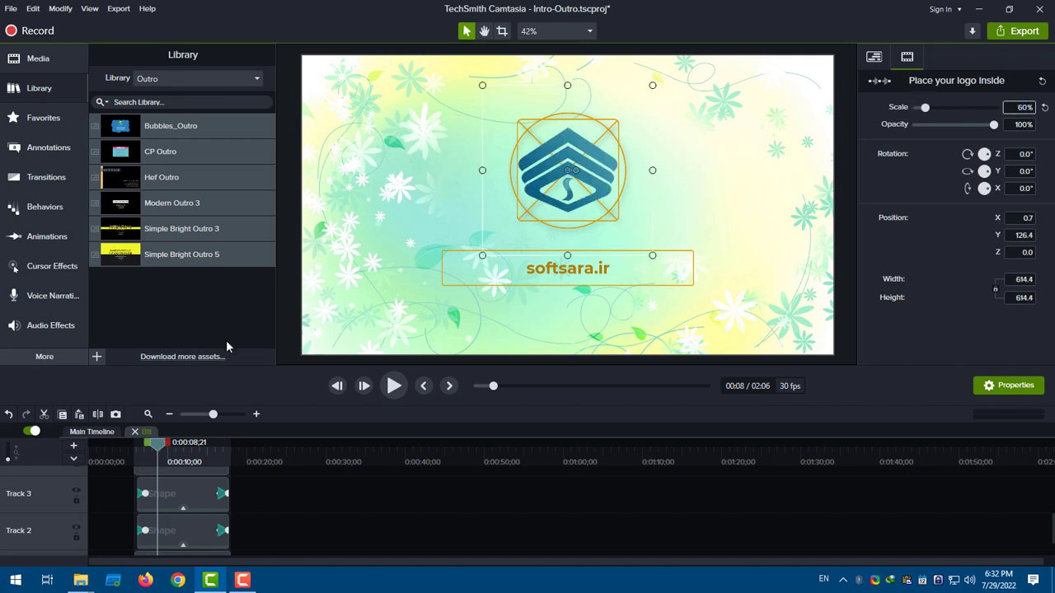
left_click(133, 431)
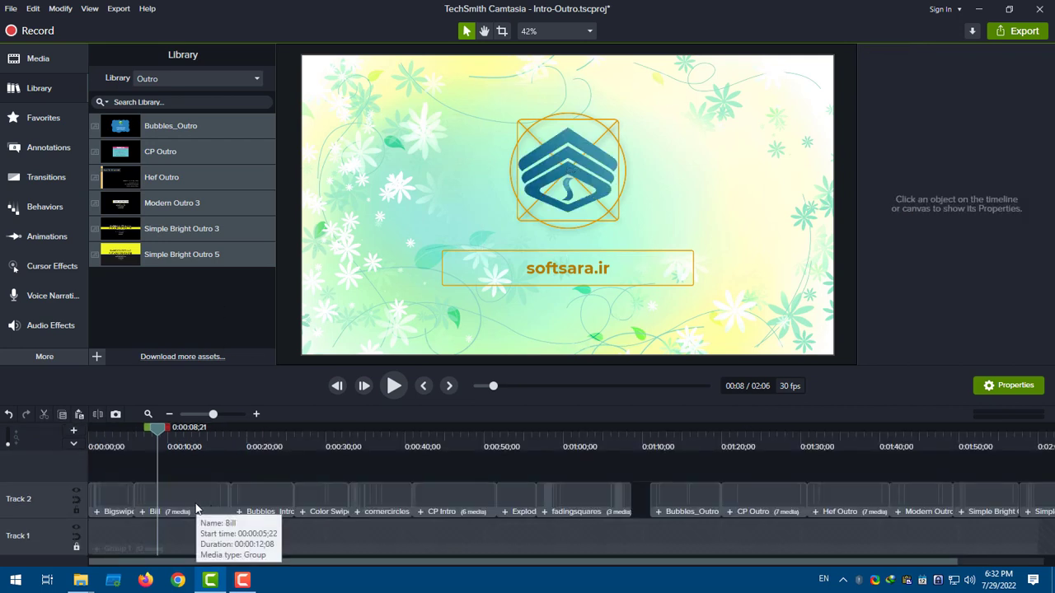
Step: Match the Bill intro's Color 1 fill and outline to the logo's blue by sampling it with the eyedropper
left_click(196, 502)
left_click(932, 181)
left_click(974, 217)
left_click(610, 188)
left_click(994, 181)
left_click(1027, 216)
left_click(617, 183)
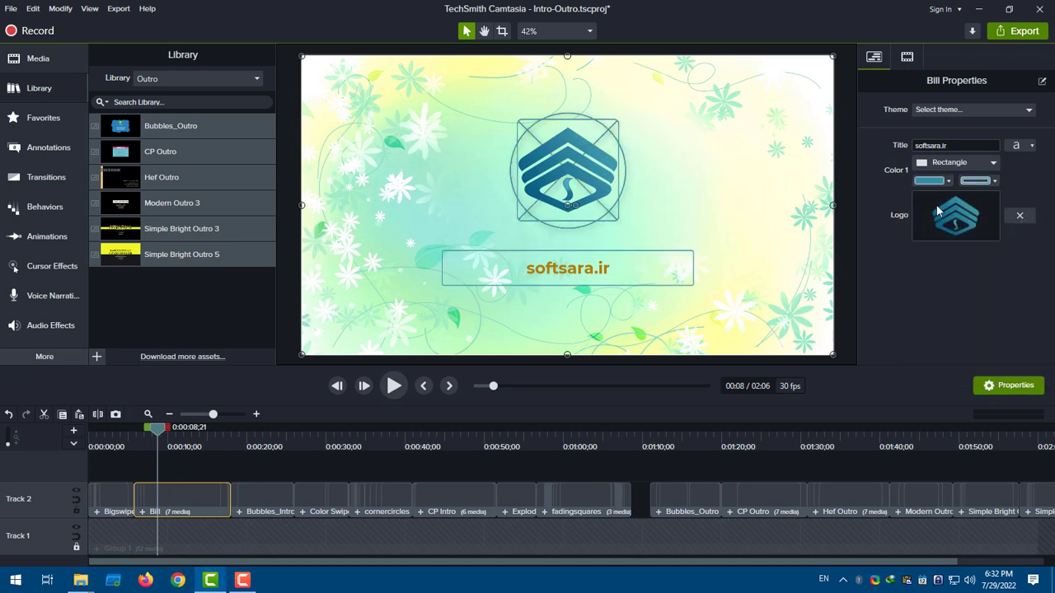
Step: Recolour the Bill title text with a blue sampled from the logo and preview the intro
left_click(1021, 145)
left_click(1016, 169)
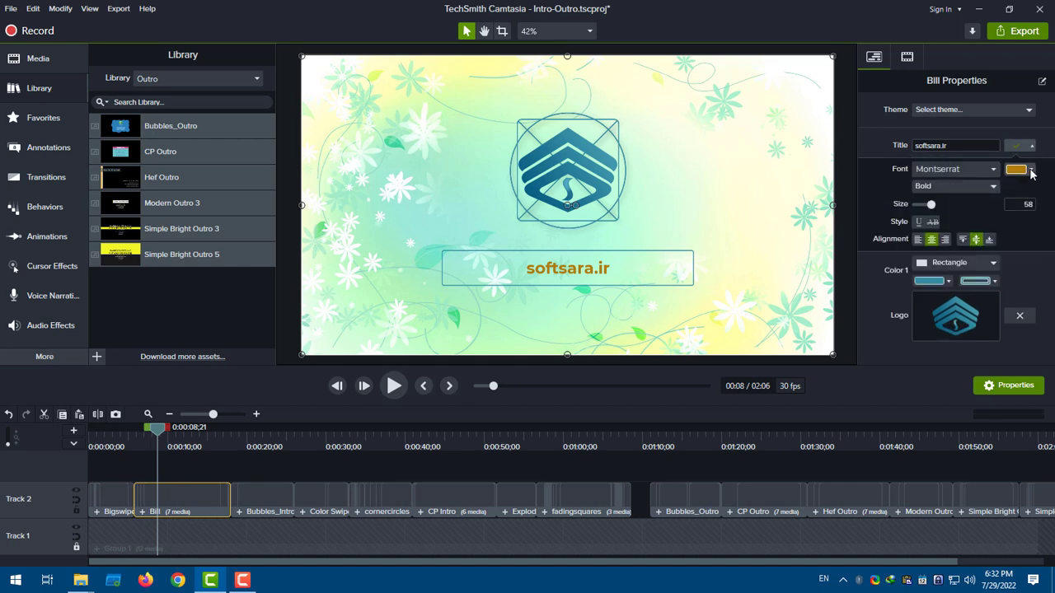
left_click(1028, 204)
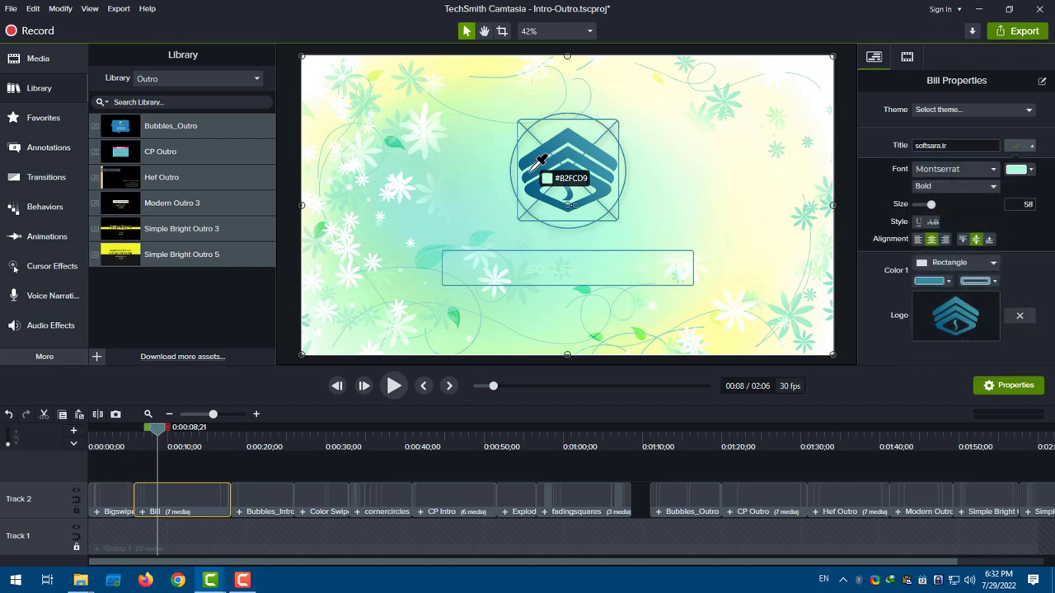
left_click(562, 183)
left_click(125, 445)
left_click(394, 385)
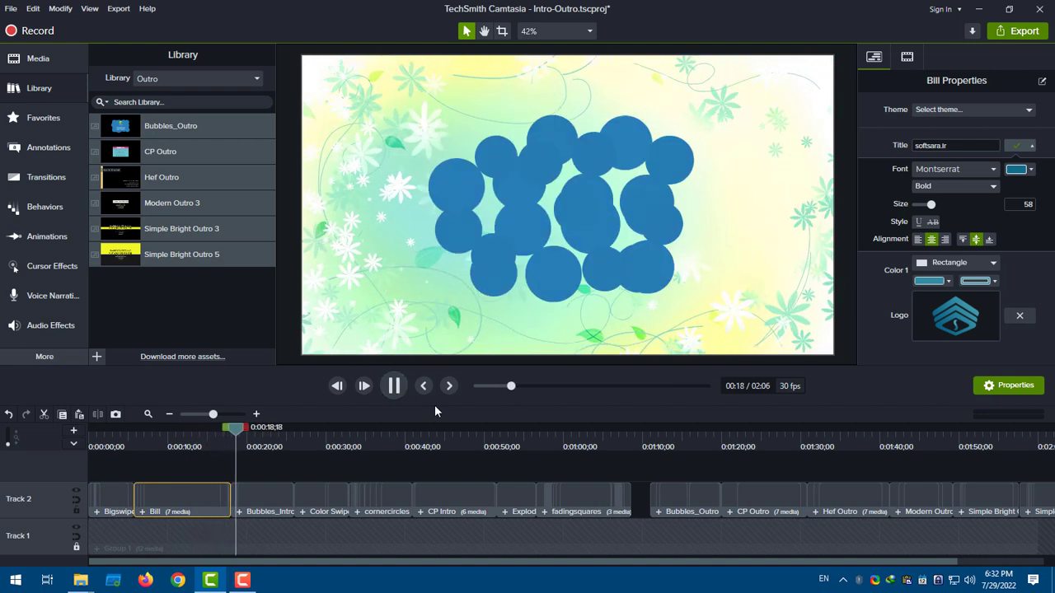
Step: Set the Bubbles_Intro shape colour to the mint green #9AE7C6 sampled from a background flower
left_click(254, 499)
key("space")
left_click(948, 167)
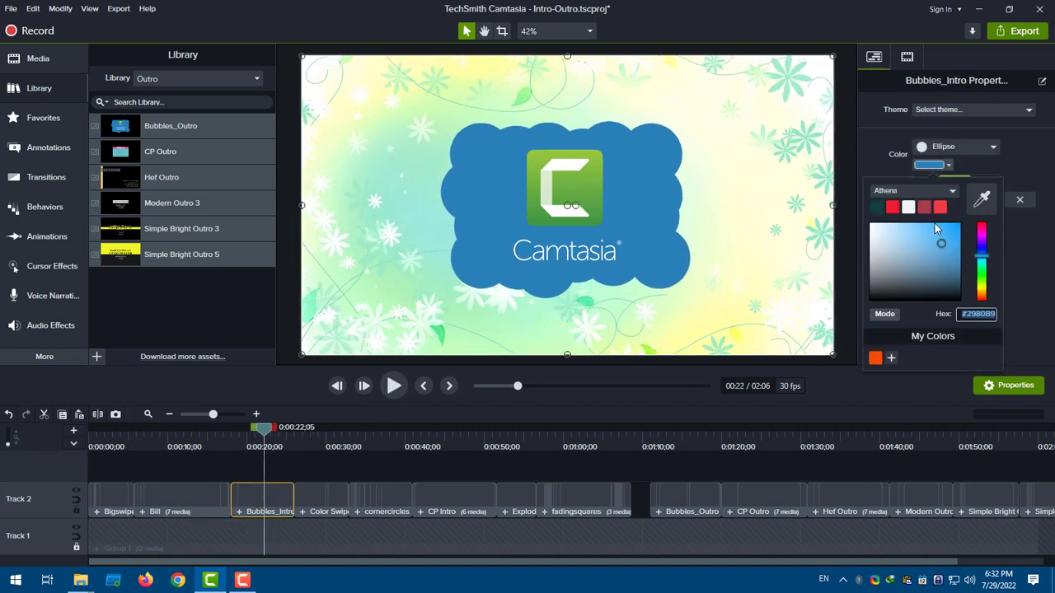
left_click(981, 203)
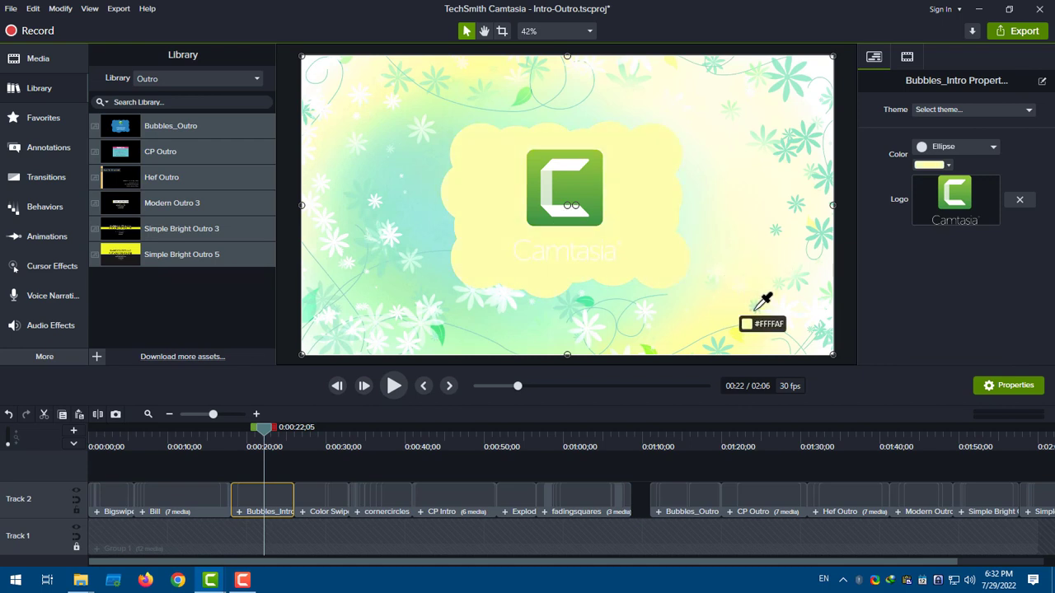
left_click(807, 129)
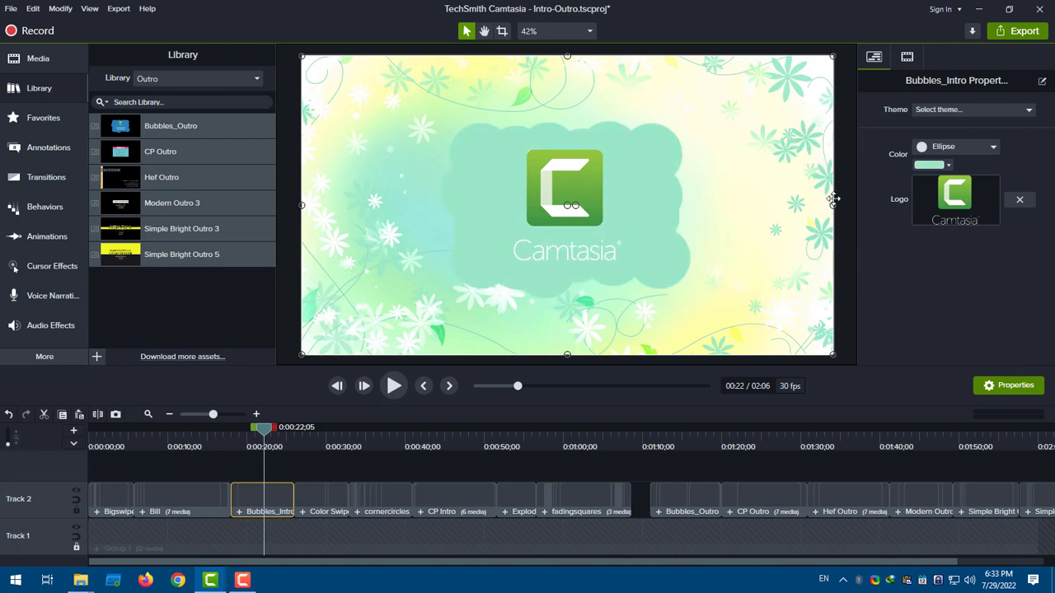
Step: Change the Bubbles_Intro shapes to Star and preview the animation
left_click(956, 147)
left_click(944, 188)
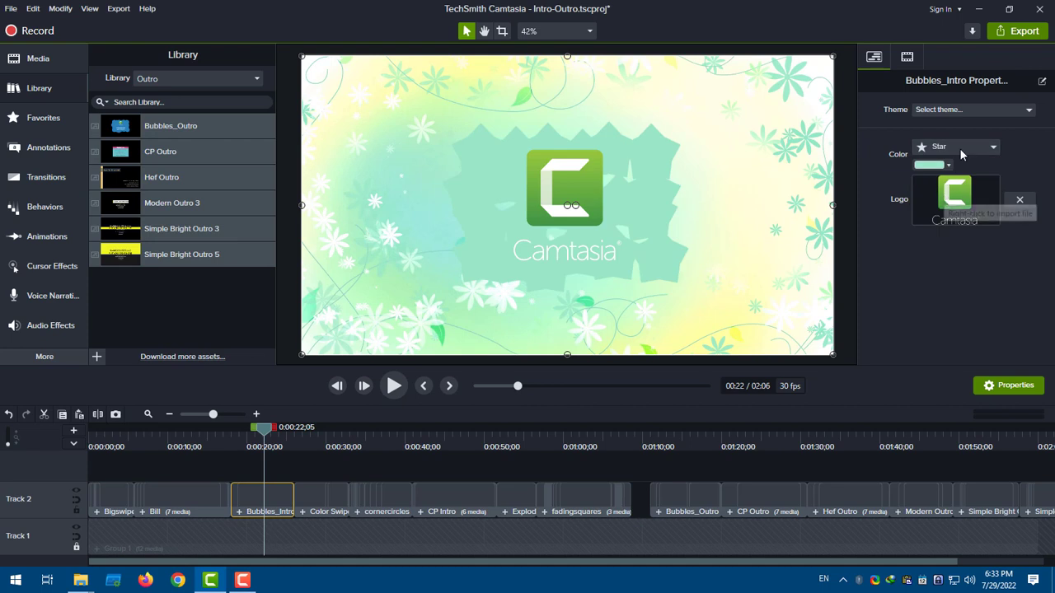
key("space")
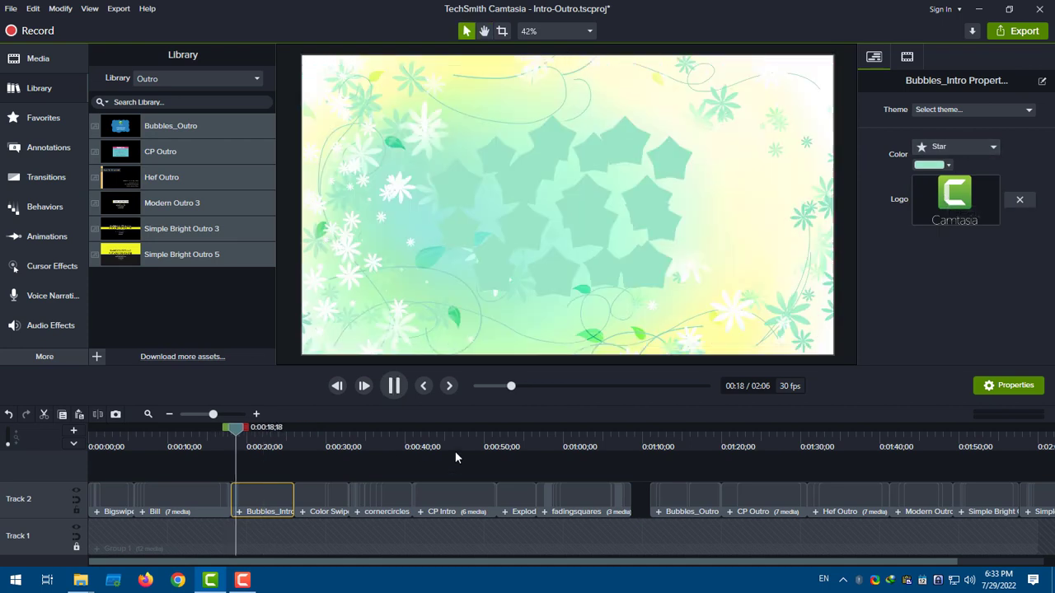
left_click(394, 386)
Step: Change the Bubbles_Intro shapes to Octagon and colour them red from the Athena theme
left_click(958, 149)
left_click(944, 236)
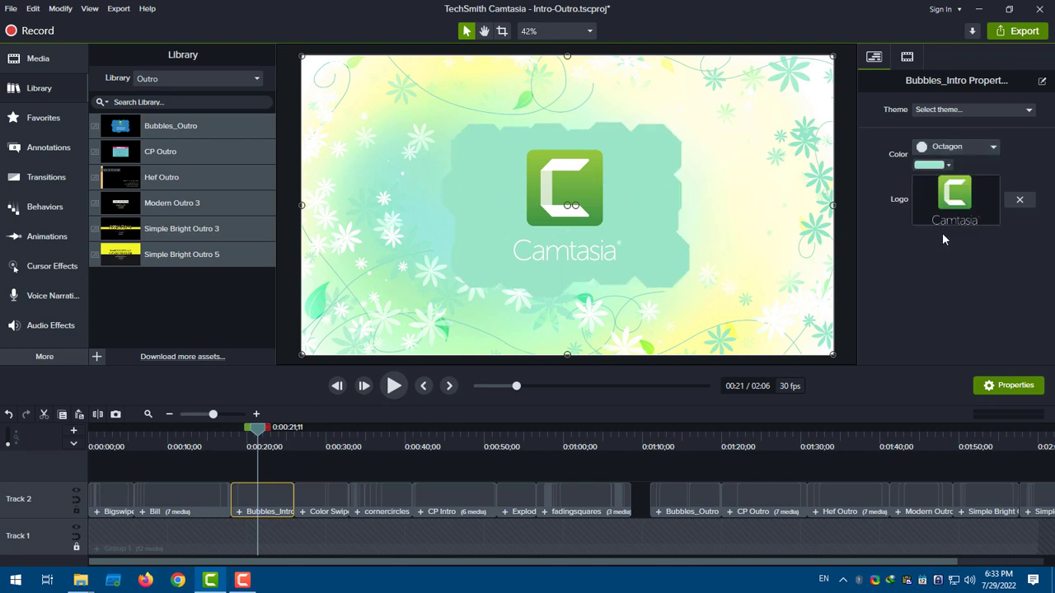
left_click(939, 165)
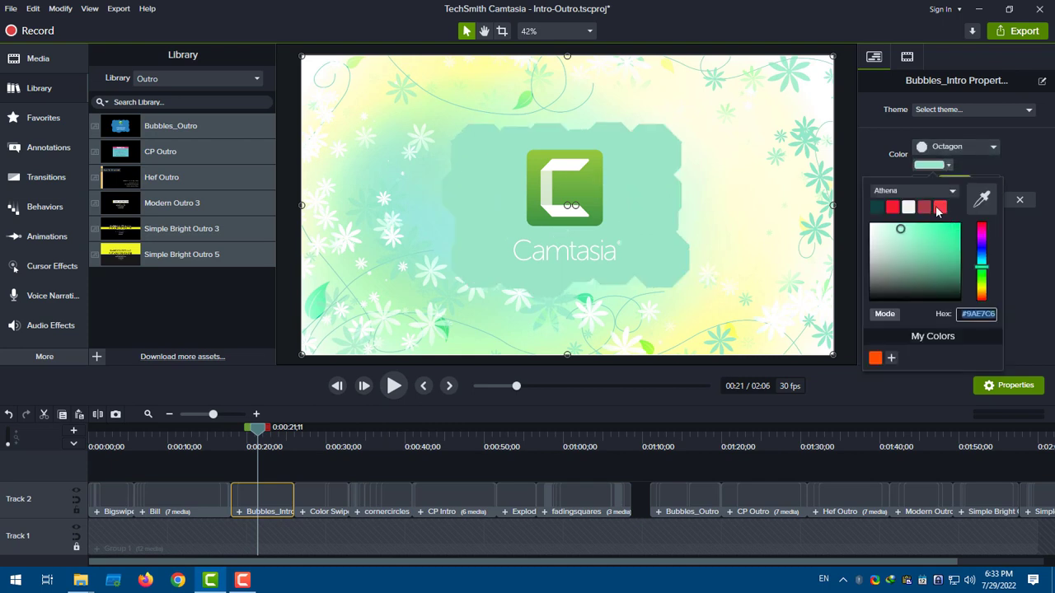
left_click(932, 207)
Step: Inspect the tracks inside the Bubbles_Intro group, return to the main timeline and preview the intro
double_click(268, 511)
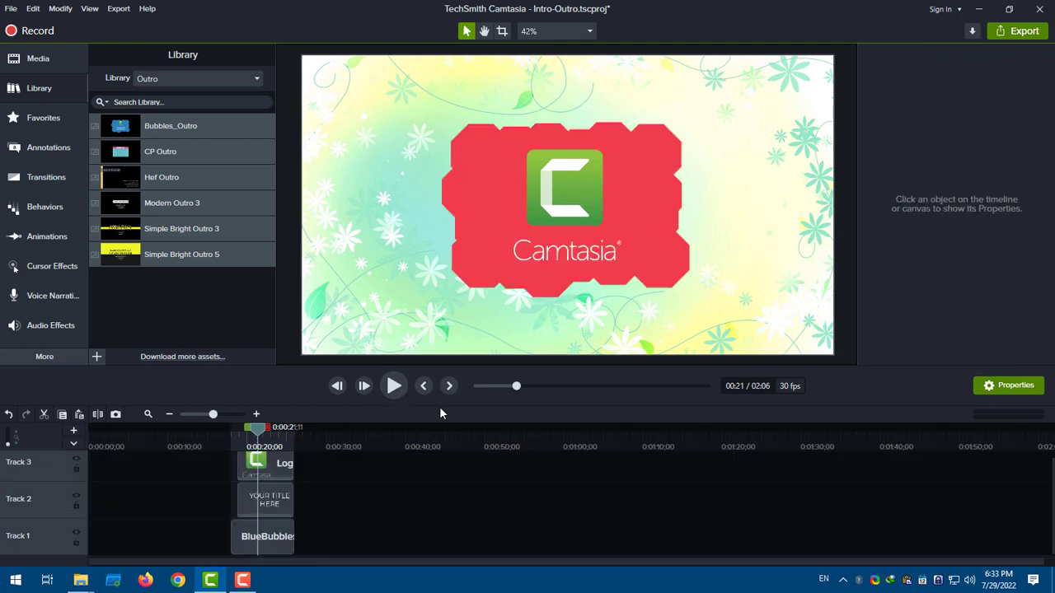
left_click(134, 432)
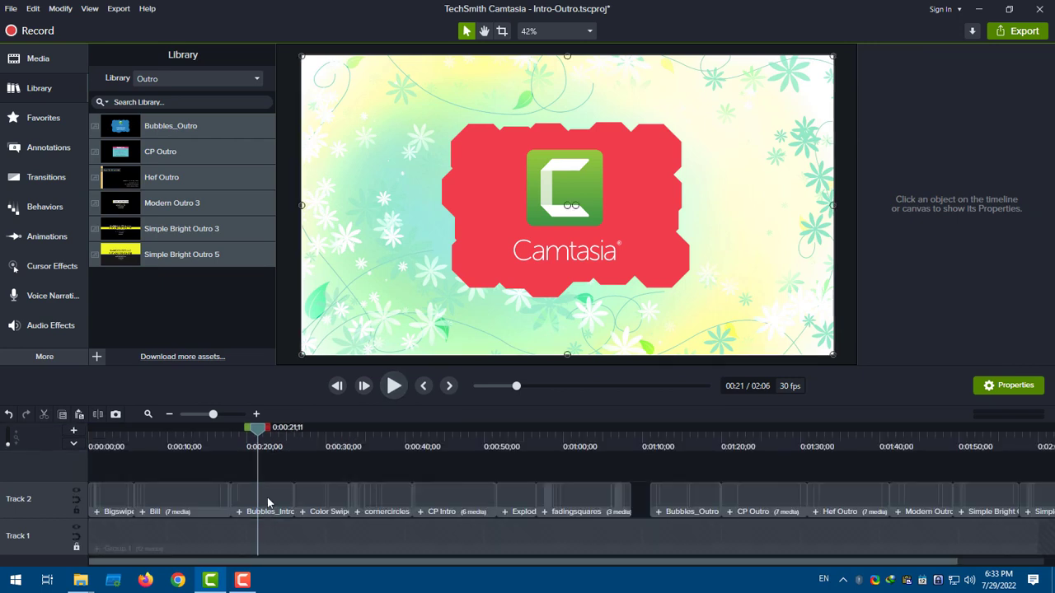
left_click(267, 497)
left_click(394, 386)
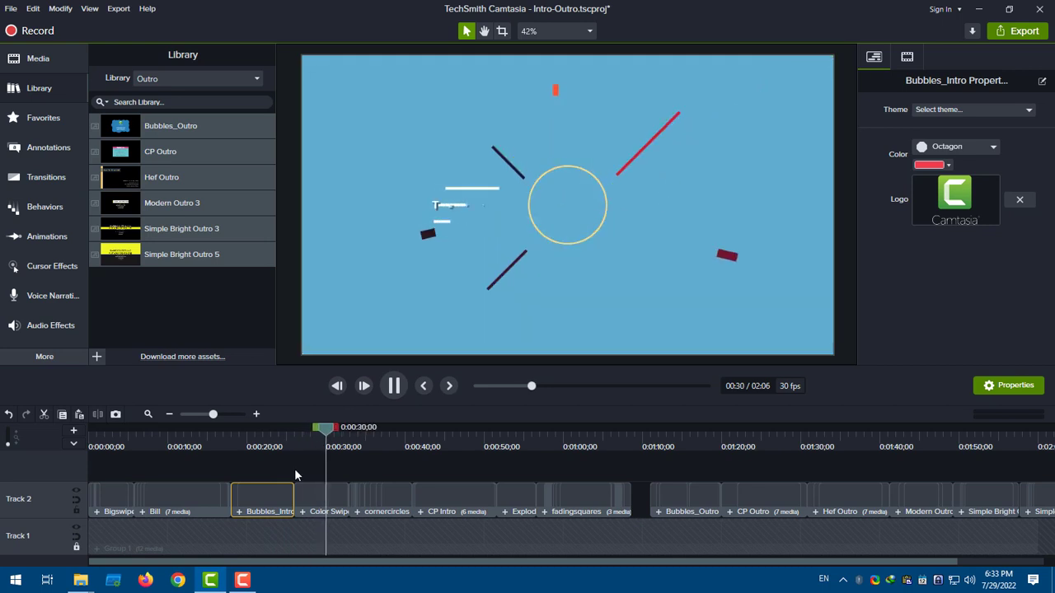
Step: Set the Color Swipes intro's title to the Persian text سافت سرا
left_click(309, 493)
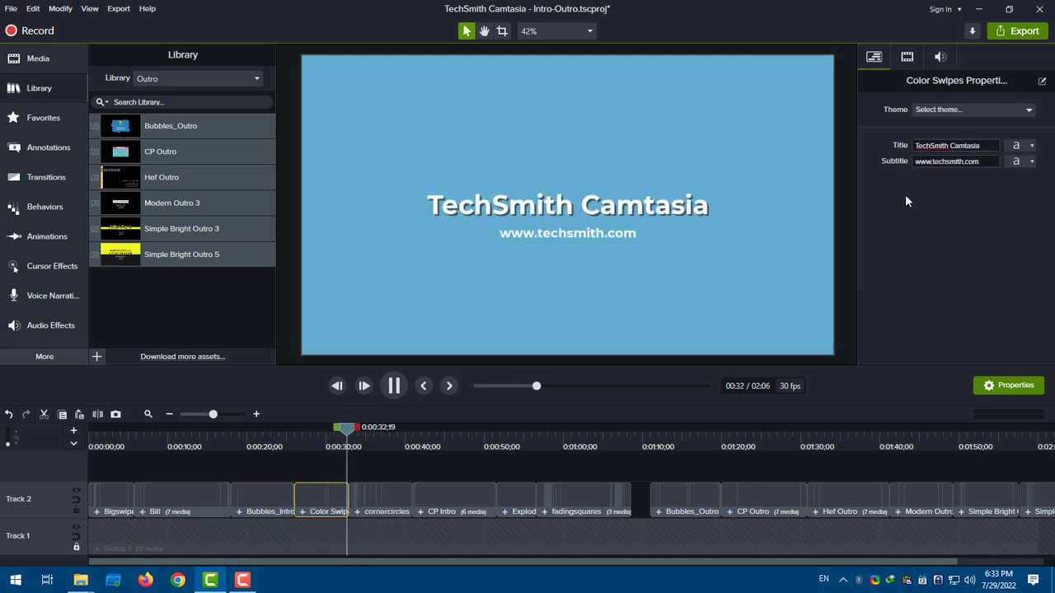
left_click(338, 442)
left_click(944, 146)
key("alt+shift")
type("شافت سرا")
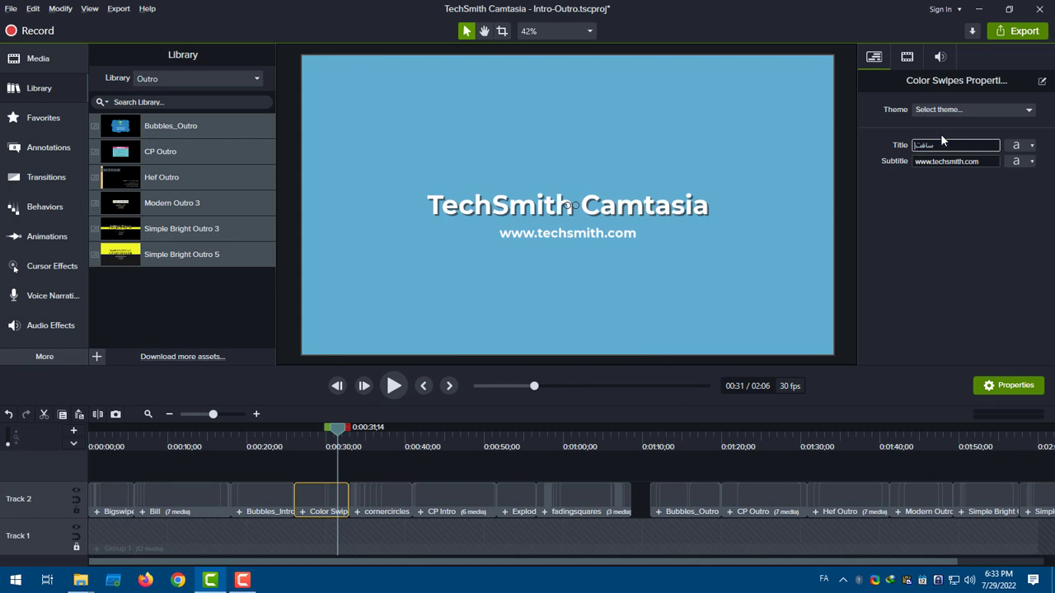
left_click(966, 161)
key("alt+shift")
type("www.softsara.ir")
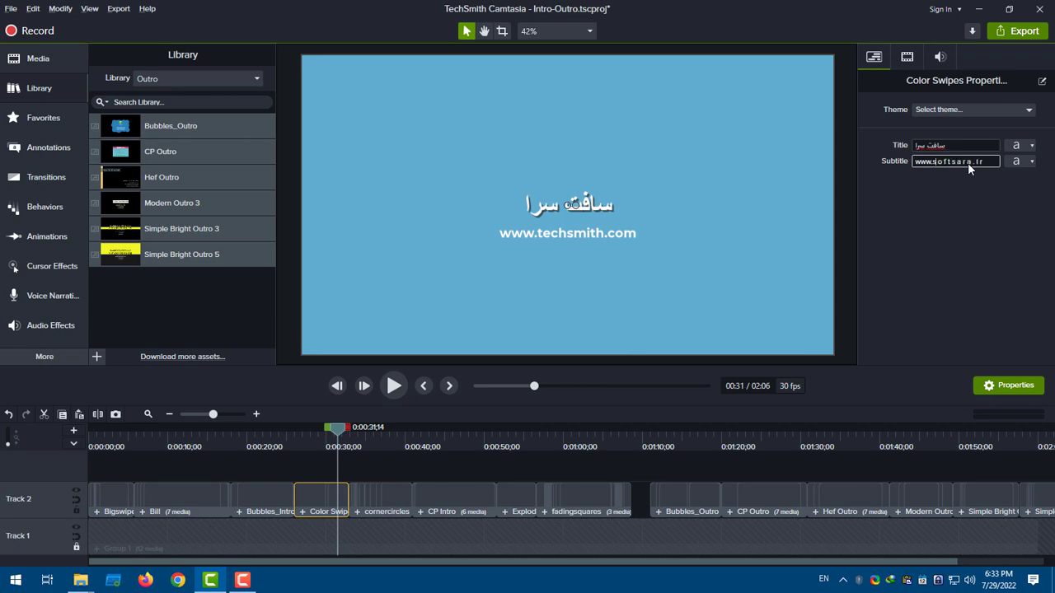
key("Left")
key("Left")
key("Return")
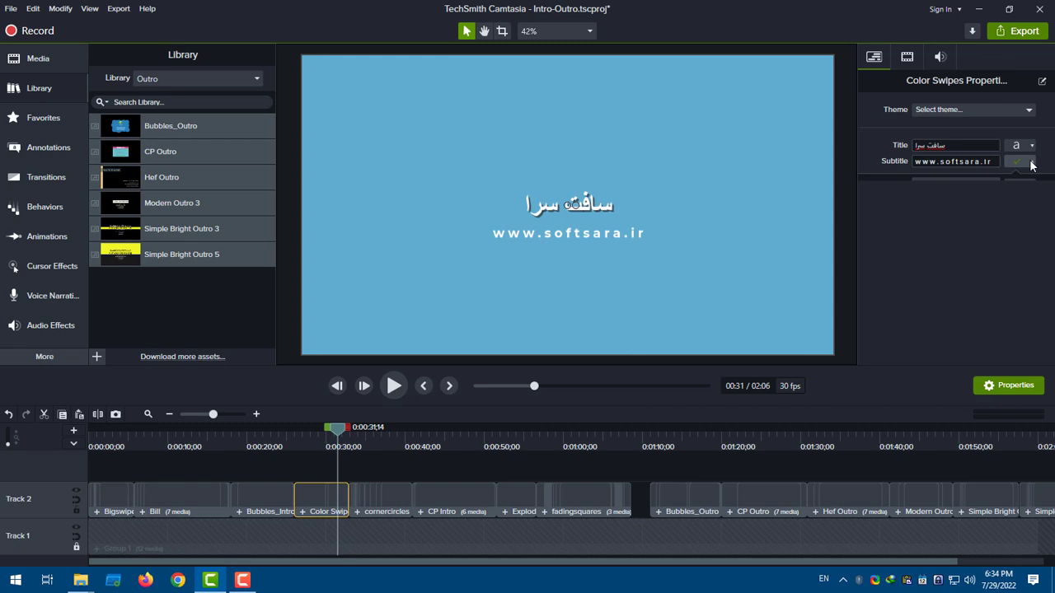
Step: Recolour the Color Swipes subtitle bright green #36E31F and preview the intro
left_click(1018, 162)
left_click(1018, 185)
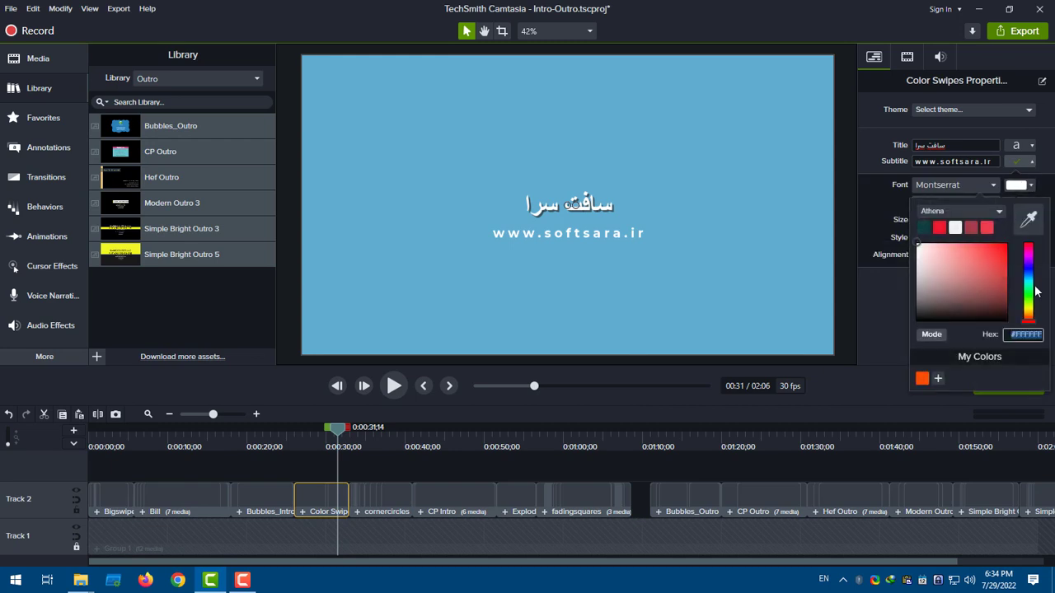
left_click(1030, 297)
left_click(996, 252)
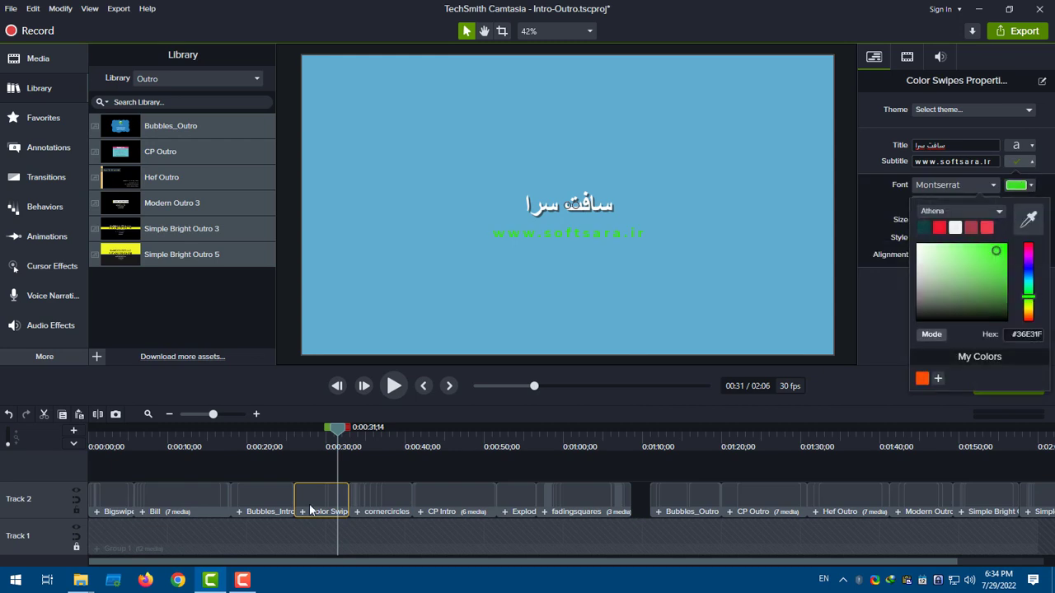
key("ctrl+alt+Left")
left_click_drag(289, 434, 328, 439)
left_click(394, 386)
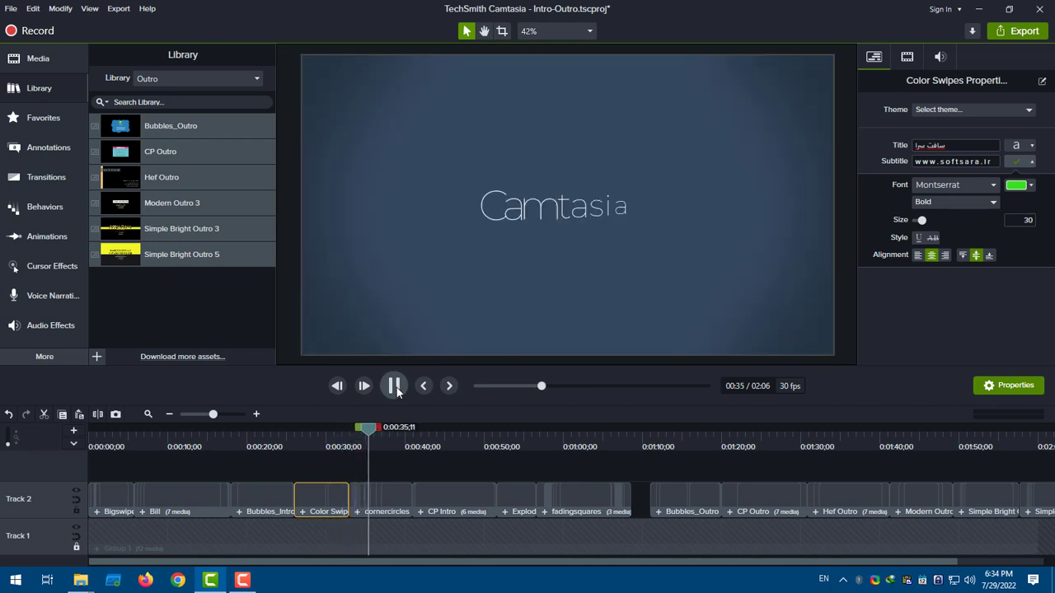
left_click(384, 508)
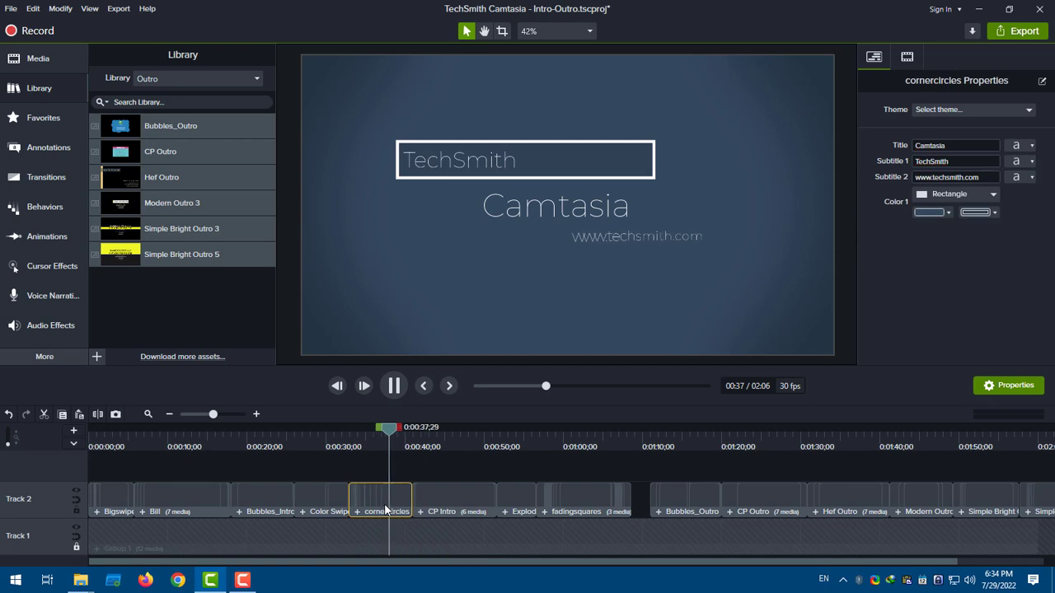
left_click_drag(915, 177, 955, 177)
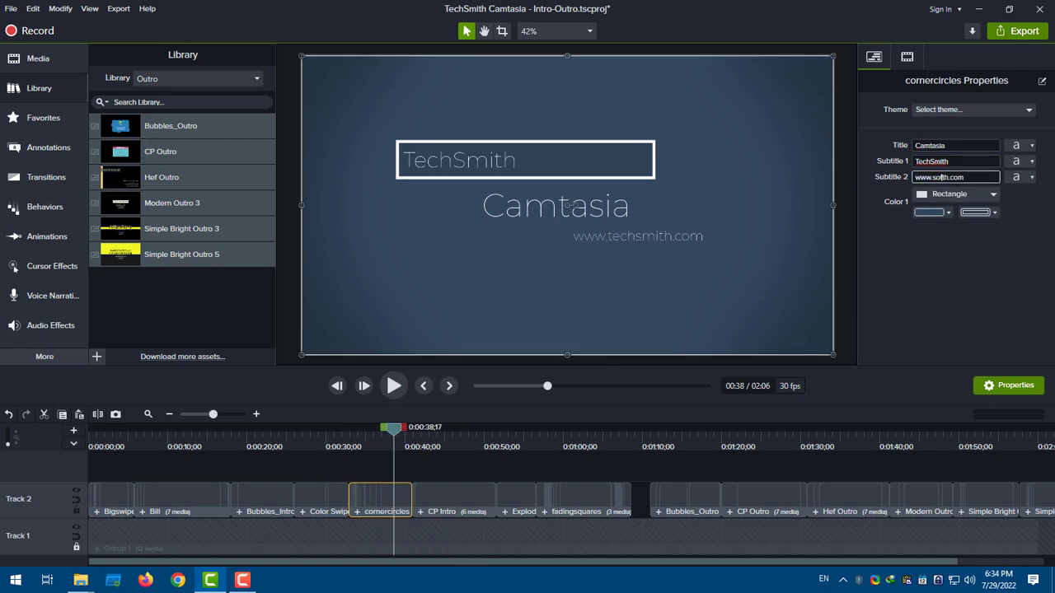
key("Delete")
Step: Set the cornercircles title to تمپلیتهای کمتازیا and Subtitle 1 to سافت سرا, and play the result
double_click(953, 144)
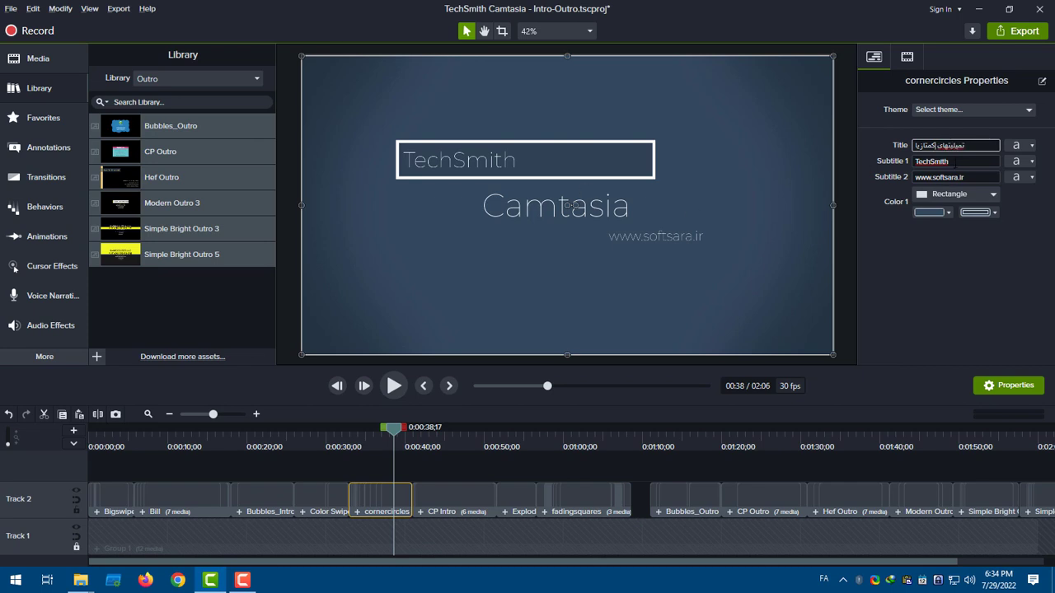
key("Tab")
type("سافت سرا")
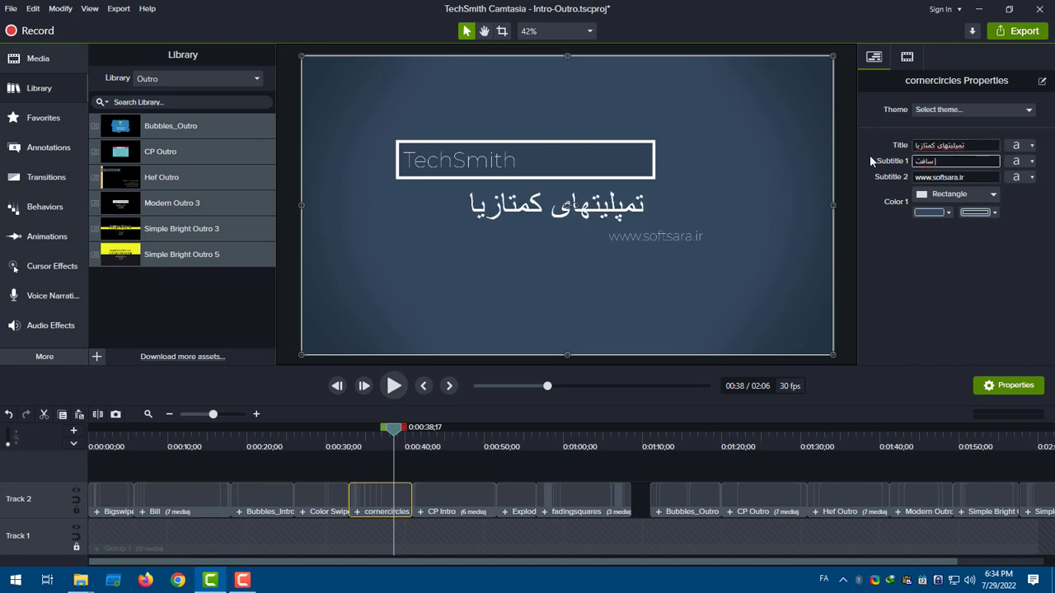
left_click(394, 386)
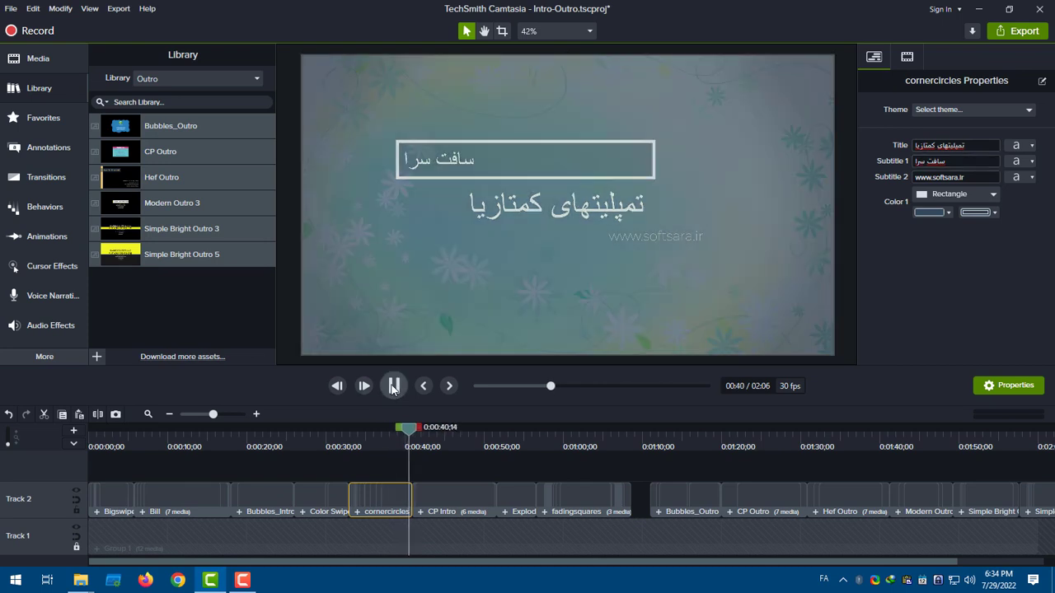
Step: Set the CP Intro title to softsara.ir and preview the intro
left_click(431, 496)
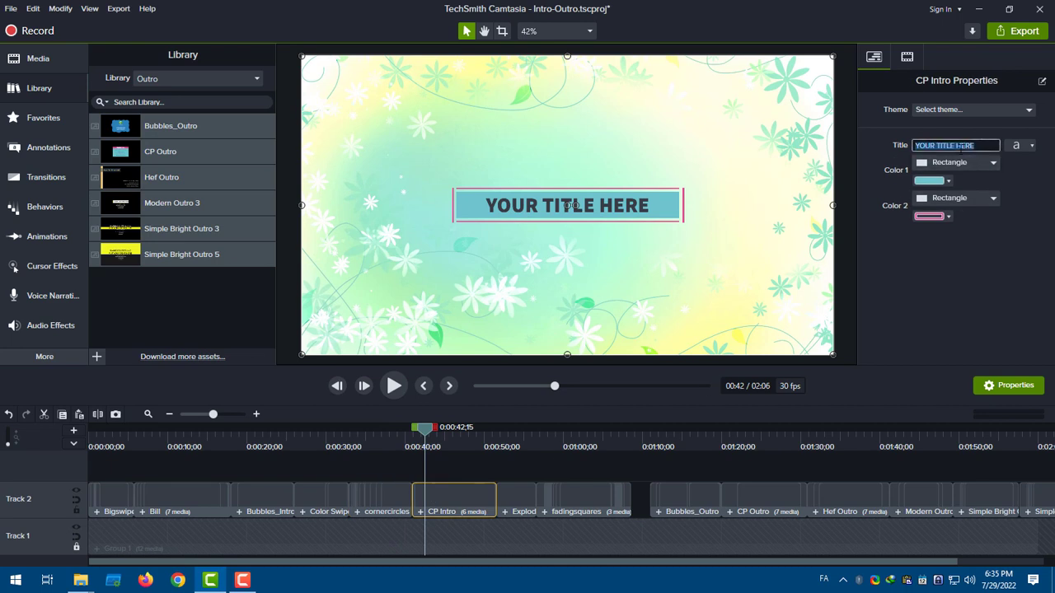
key("alt+shift")
type("softsara.ir")
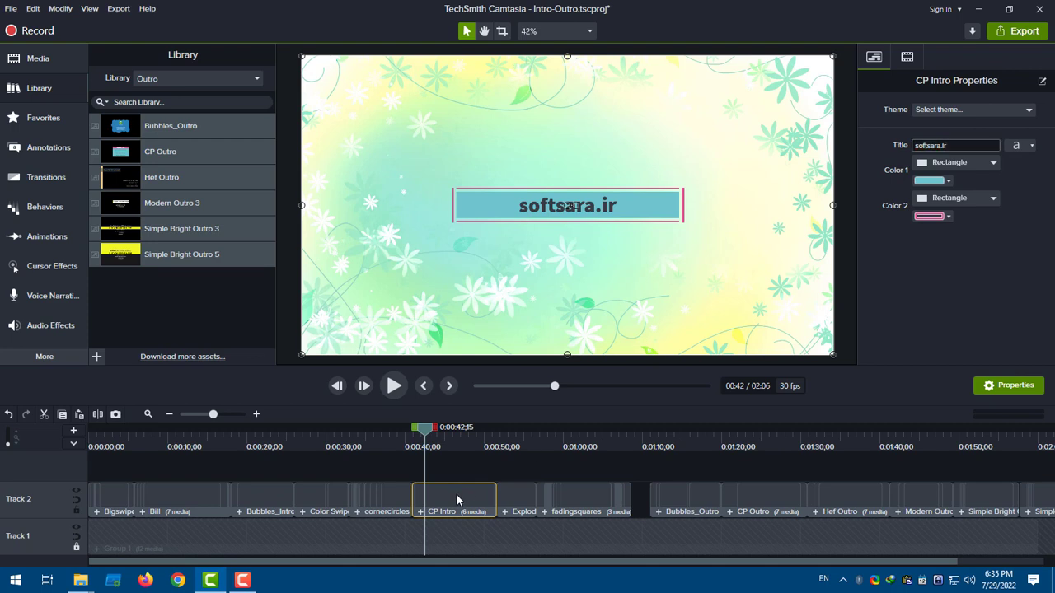
left_click(397, 387)
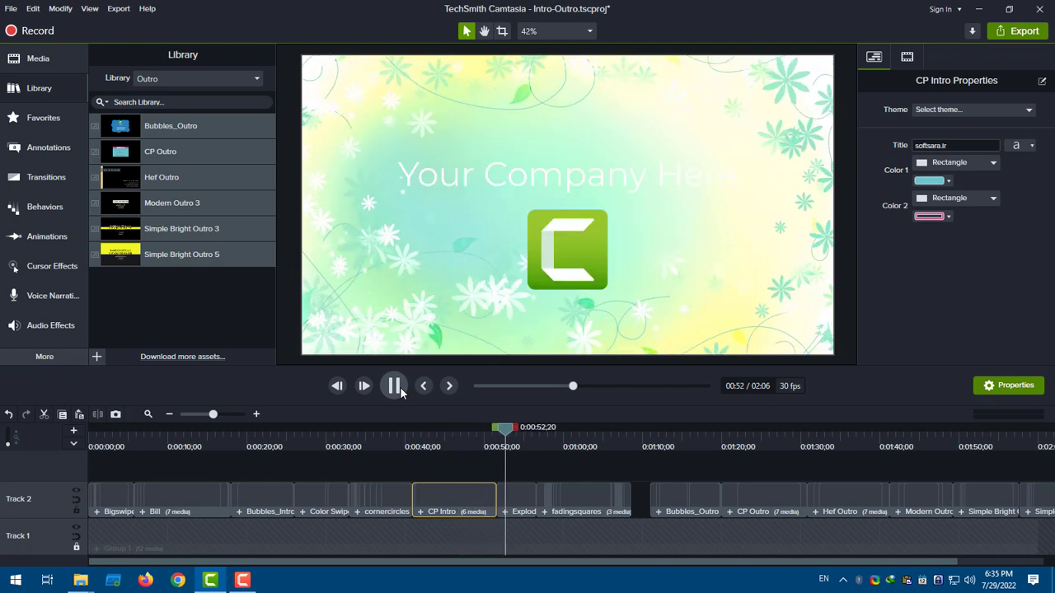
Step: Replace the Explode intro's Camtasia logo with the blue softsara logo image that includes text
left_click(520, 495)
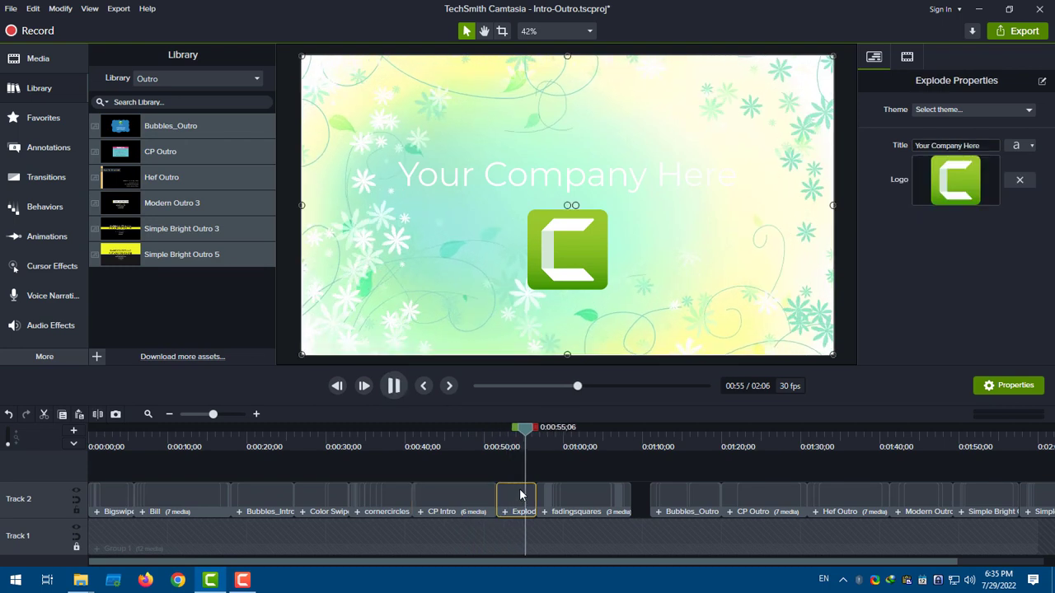
left_click(964, 198)
double_click(288, 237)
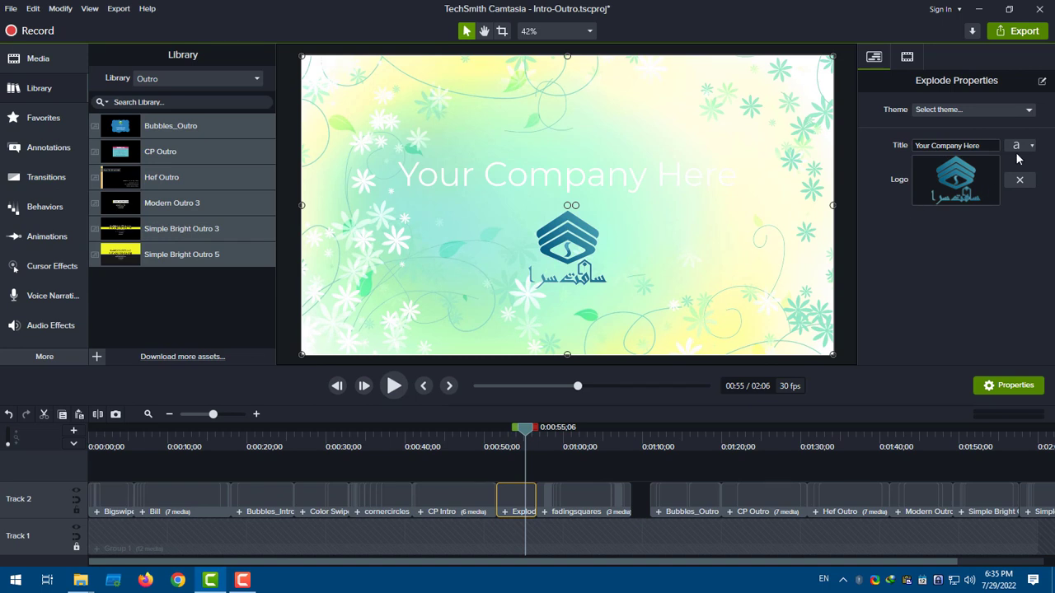
Step: Recolour the Explode intro's title text with a blue sampled from the softsara logo
left_click(1026, 145)
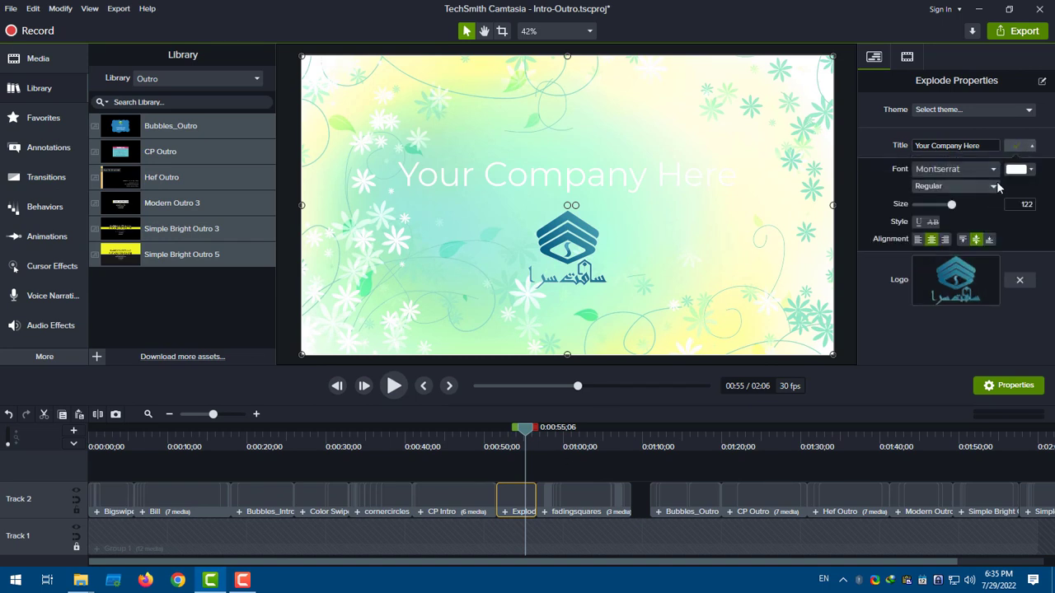
left_click(1030, 170)
left_click(1028, 206)
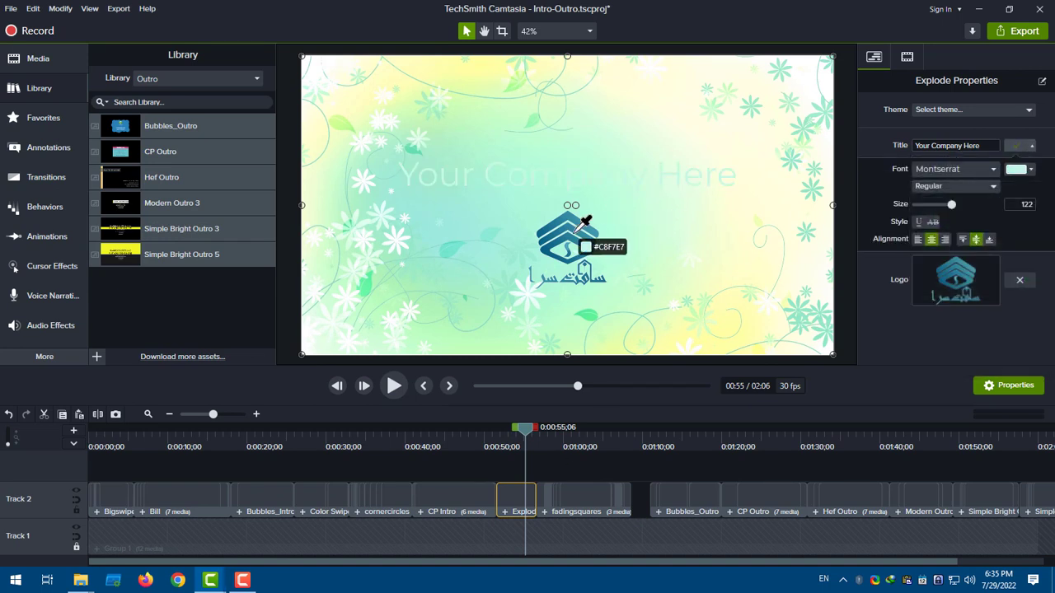
left_click(576, 233)
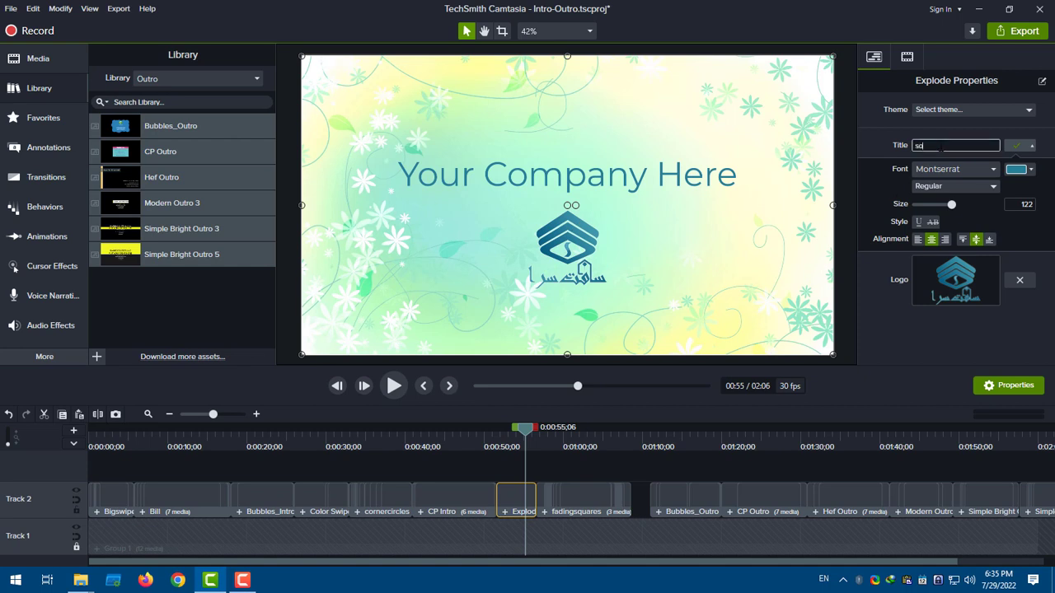
Step: Set the Explode intro's title to softsara and preview the animation from its start
left_click(942, 146)
type("softsara")
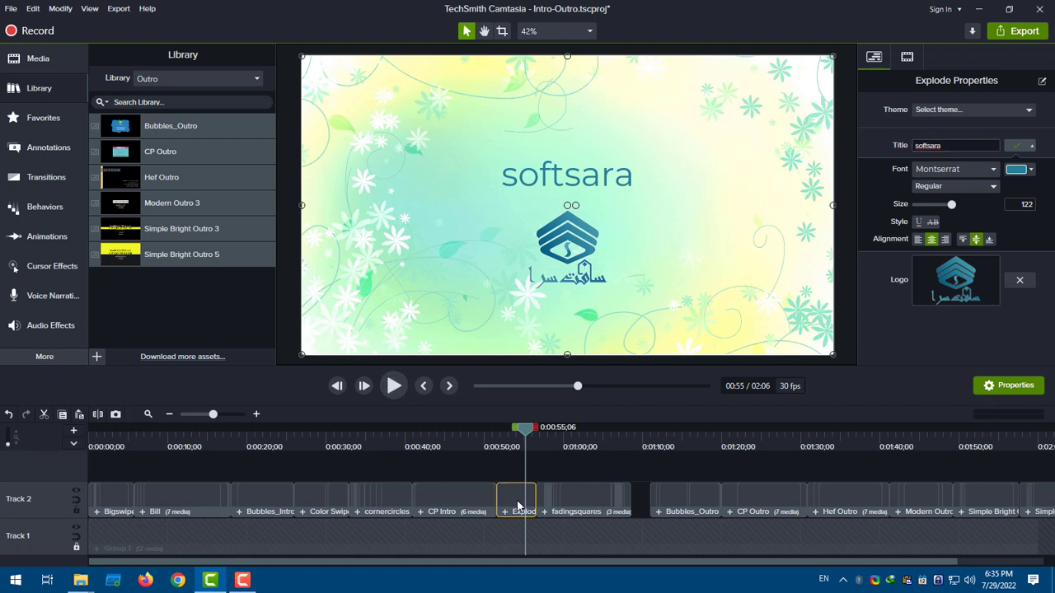
left_click(499, 437)
left_click(393, 387)
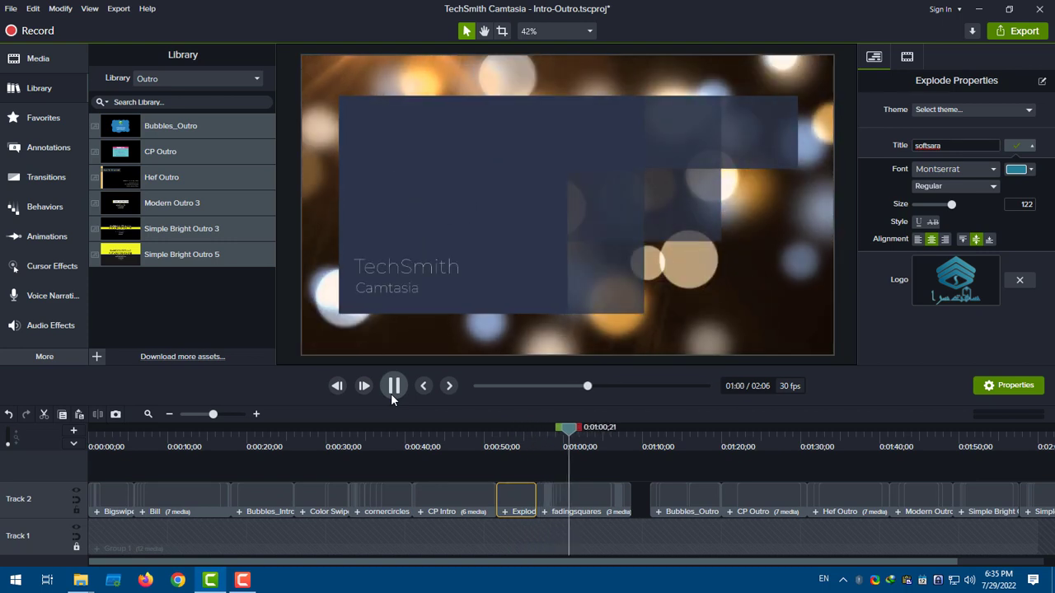
Step: Start importing a replacement for the fadingsquares content video and browse to the Intro folder inside softsara.ir
left_click(580, 499)
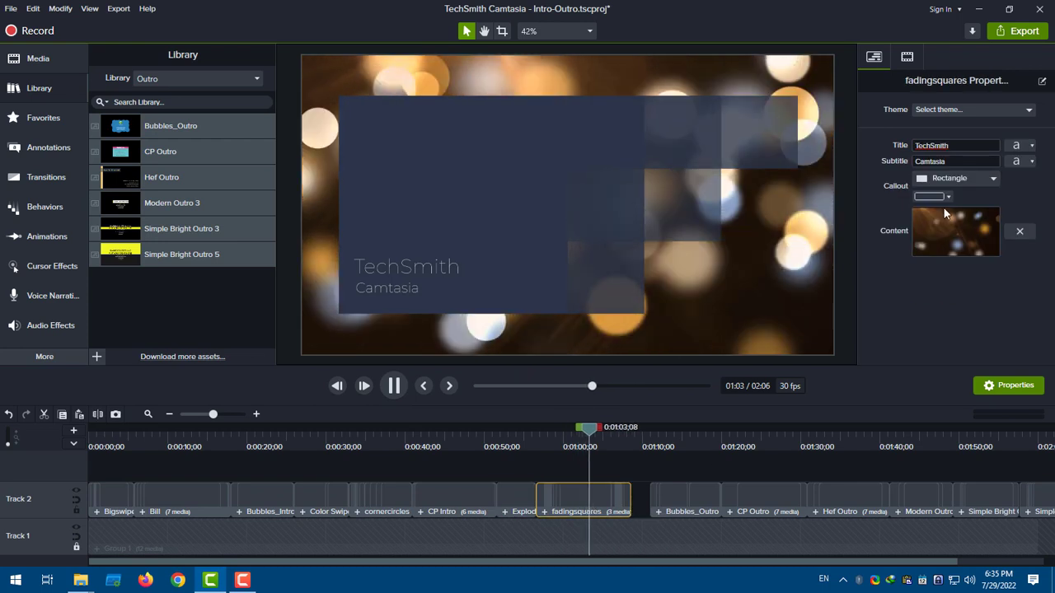
left_click(920, 233)
right_click(944, 239)
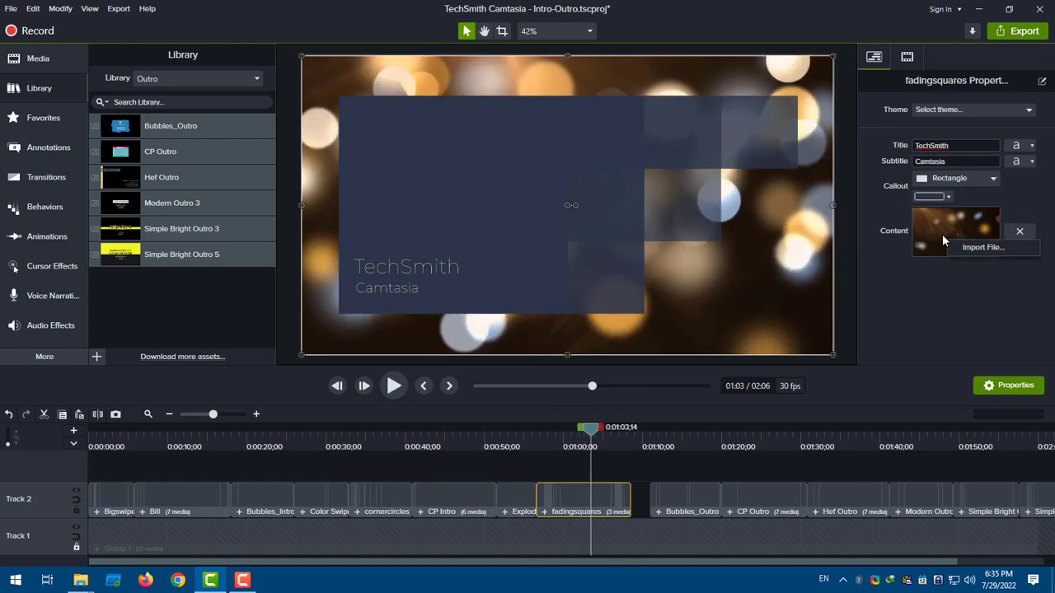
left_click(976, 247)
scroll(272, 206, "down", 3)
scroll(272, 206, "up", 3)
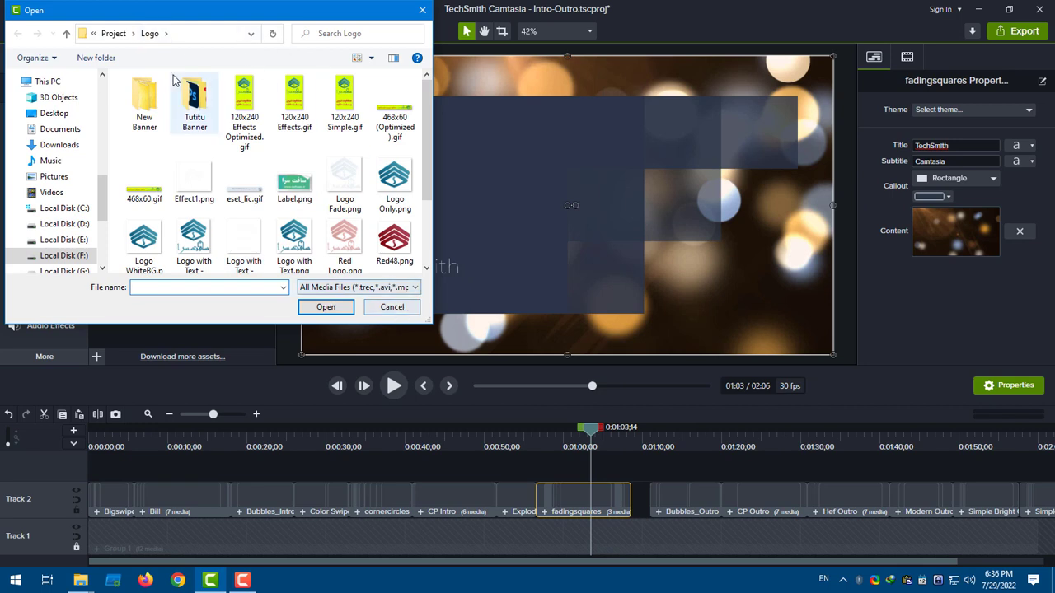
left_click(113, 34)
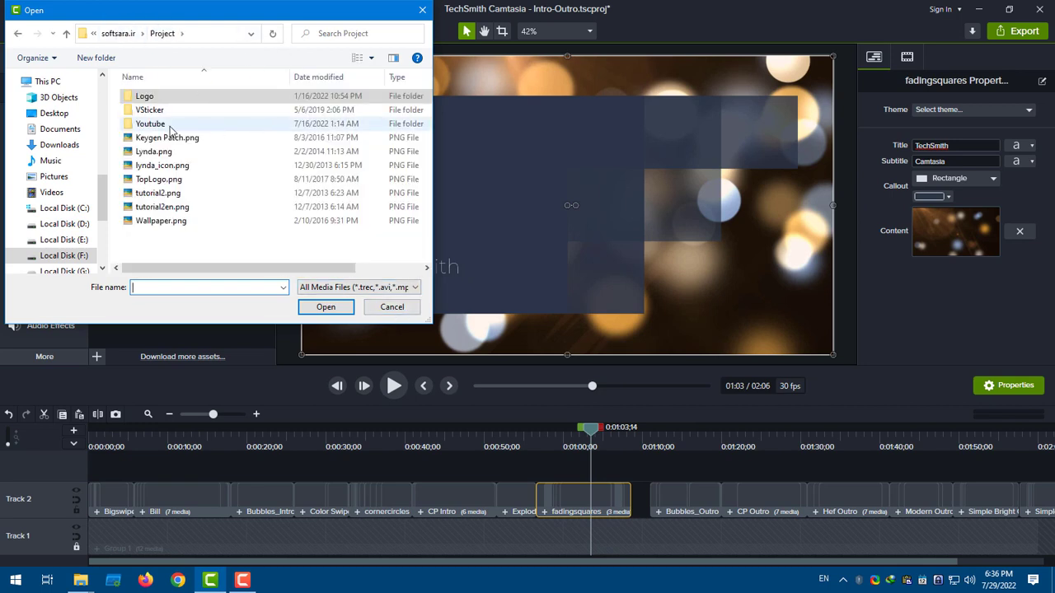
left_click(118, 33)
double_click(151, 152)
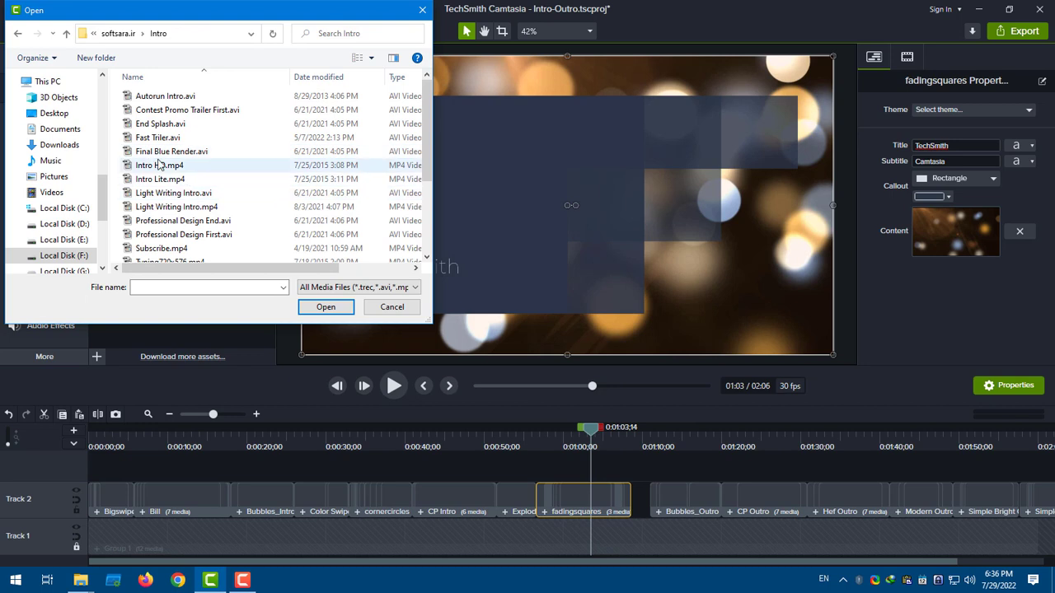
Step: Import Light Writing Intro.mp4 as the fadingsquares background content and preview the intro
left_click(168, 113)
left_click(145, 180)
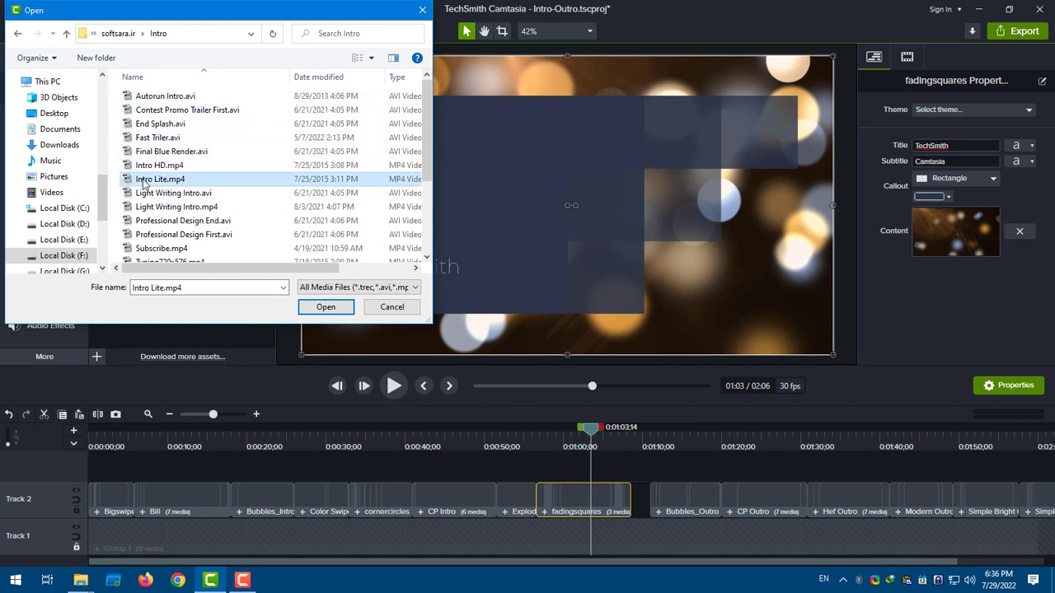
left_click(176, 207)
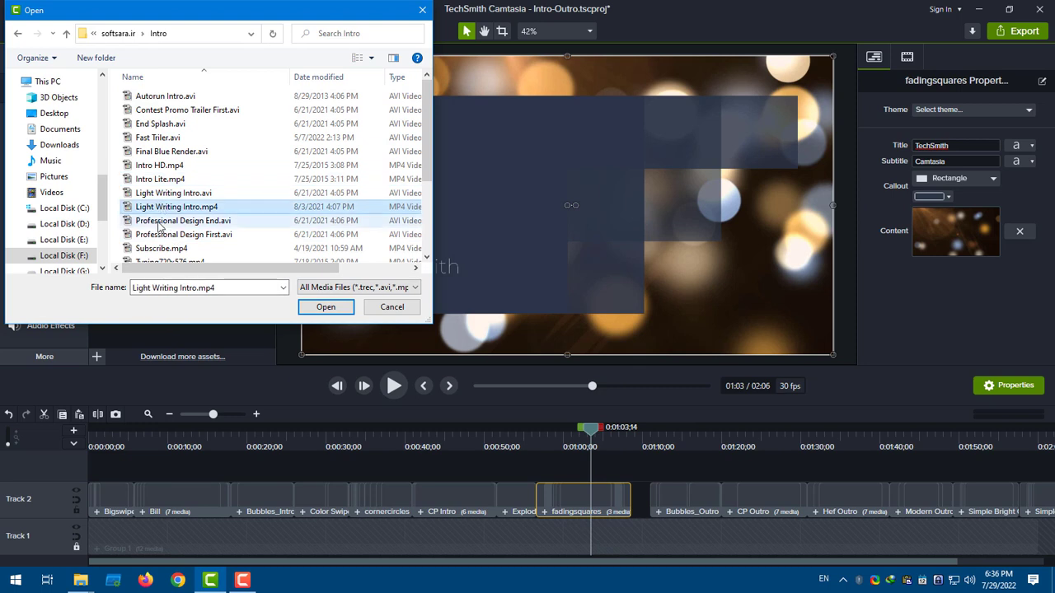
left_click(325, 307)
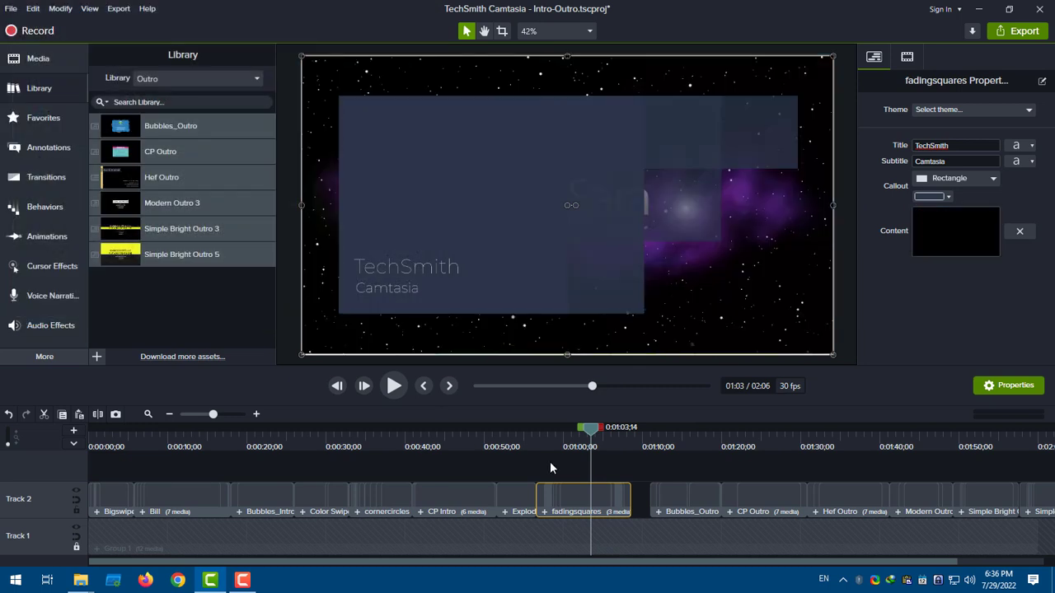
left_click(550, 443)
left_click(394, 386)
Step: Move the playhead to the Bubbles_Outro clip, select it and preview the outro
left_click_drag(602, 439, 659, 456)
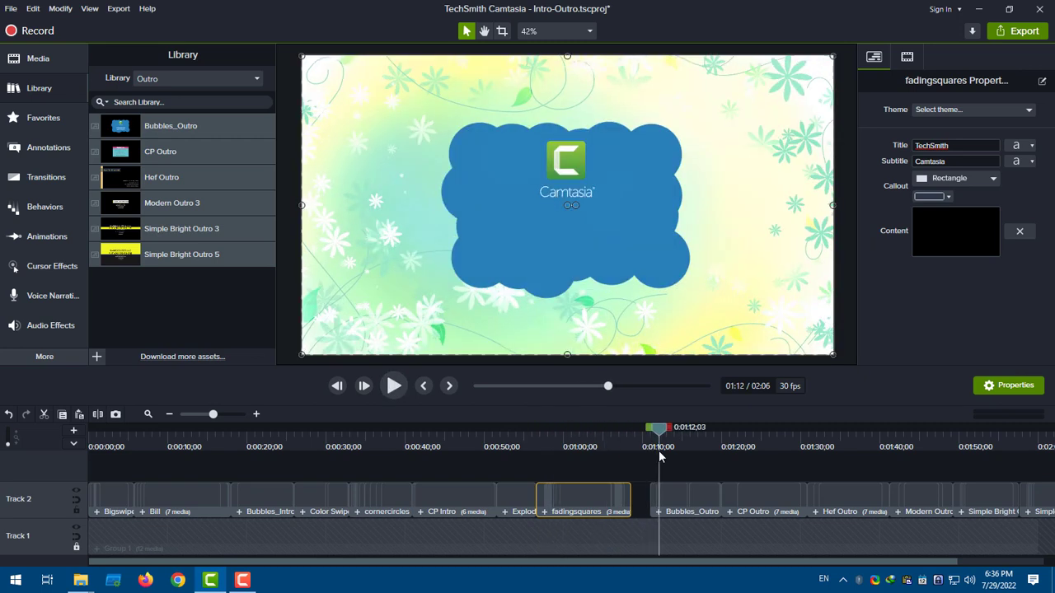
left_click(686, 499)
left_click(393, 386)
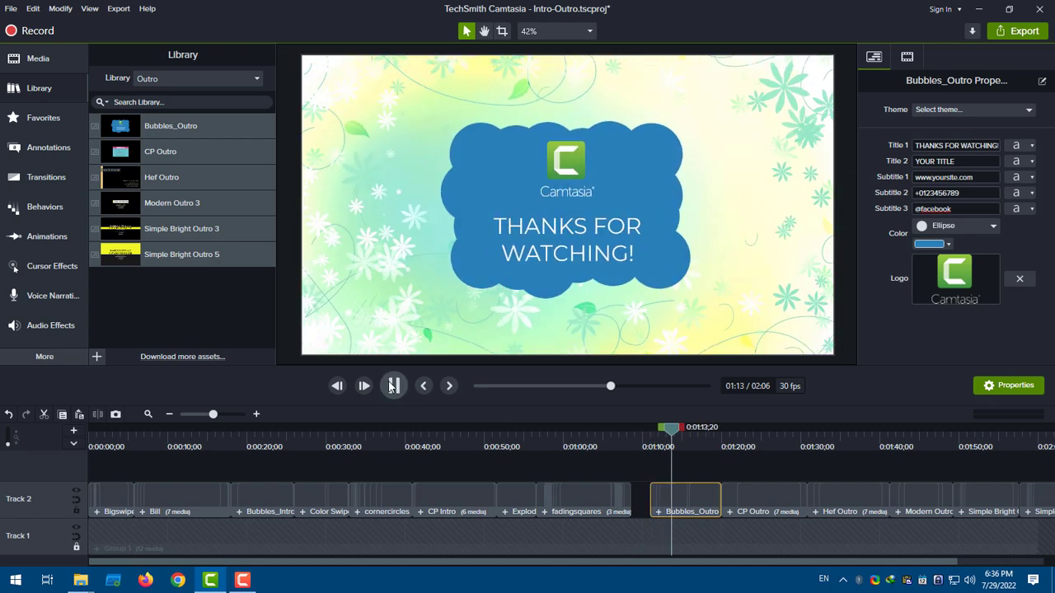
Step: Pause the preview and set the Bubbles_Outro shape colour to the dark red of the Athena theme
key("space")
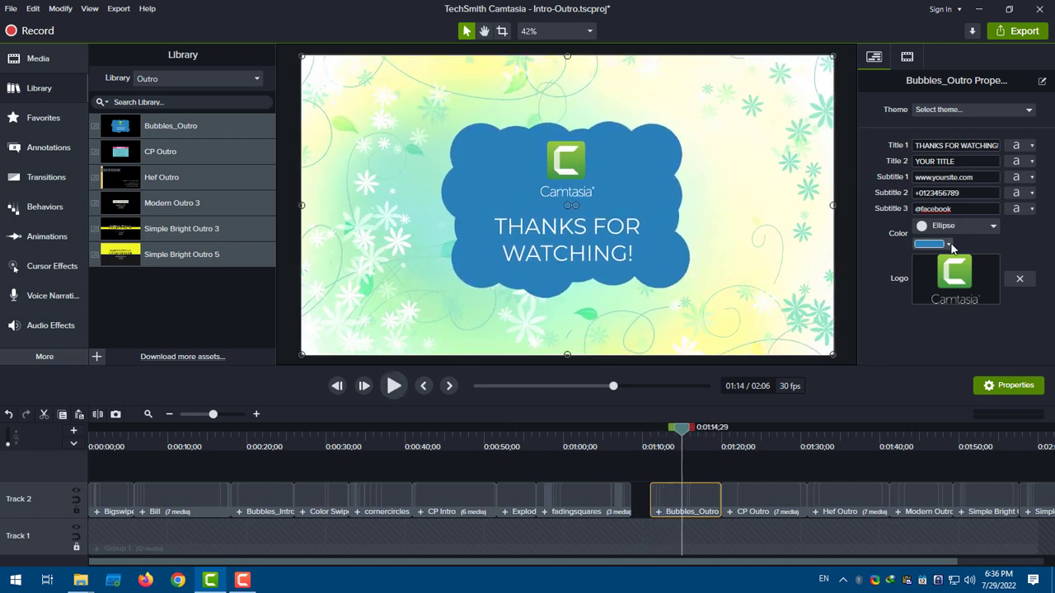
left_click(949, 244)
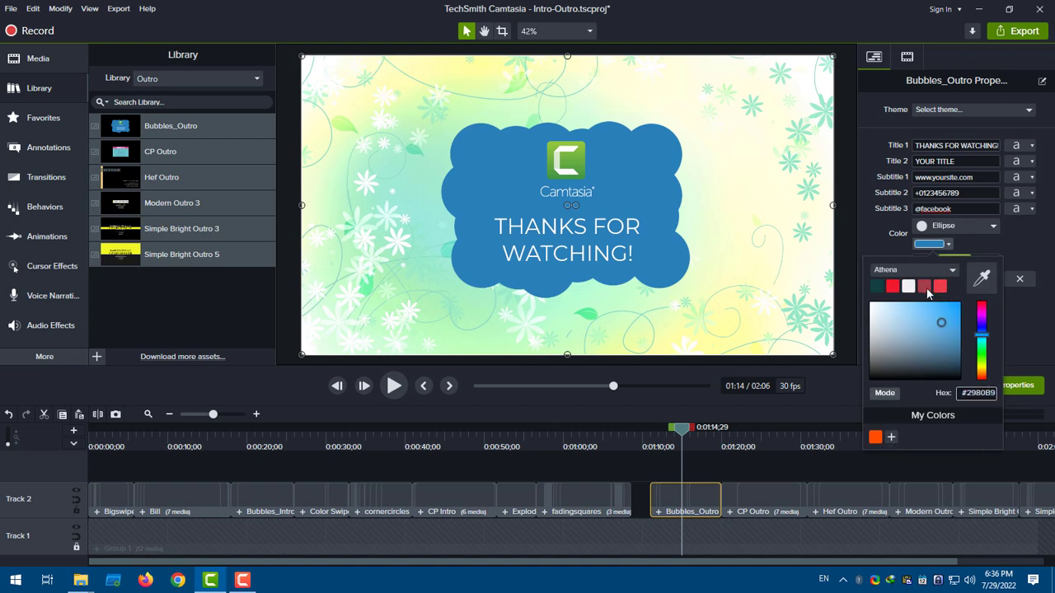
left_click(925, 287)
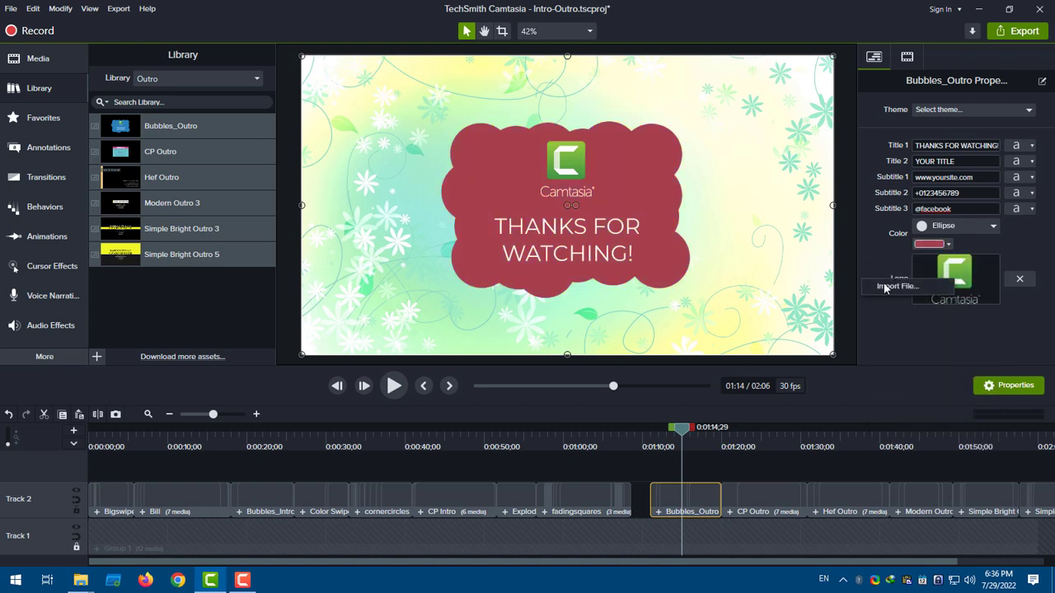
Step: Replace the Bubbles_Outro logo with the Logo with Text - Simple image from f:\softsara.ir\Project\Logo
left_click(917, 286)
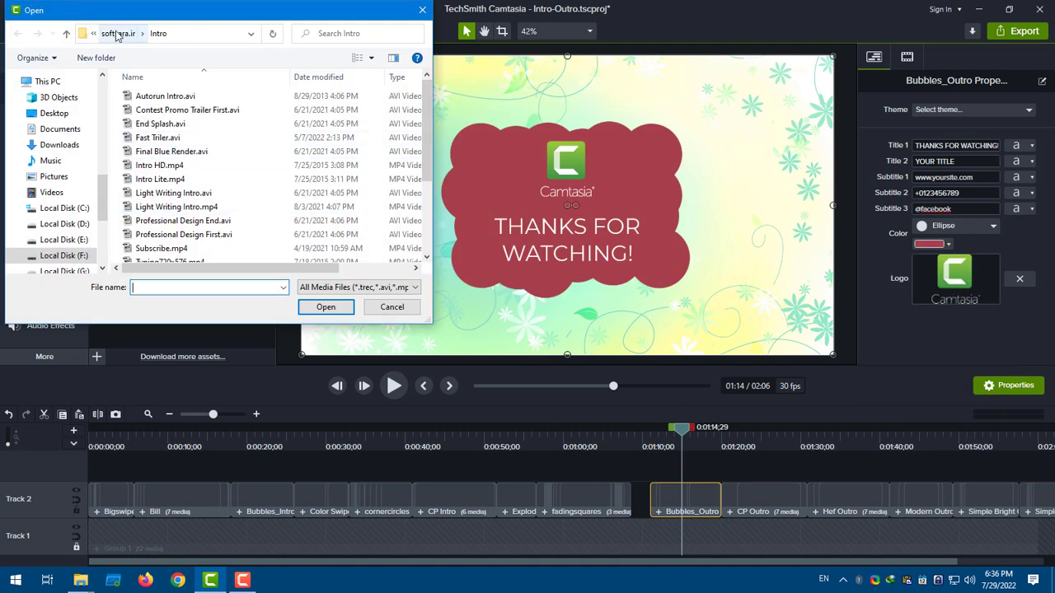
type("f:\\")
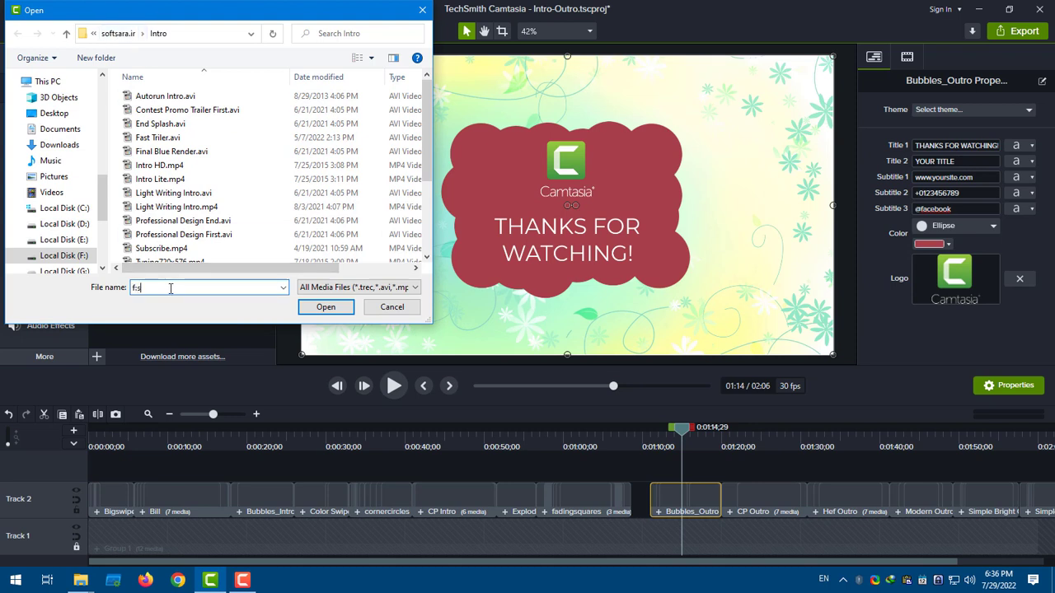
type("softsara.ir\\Project")
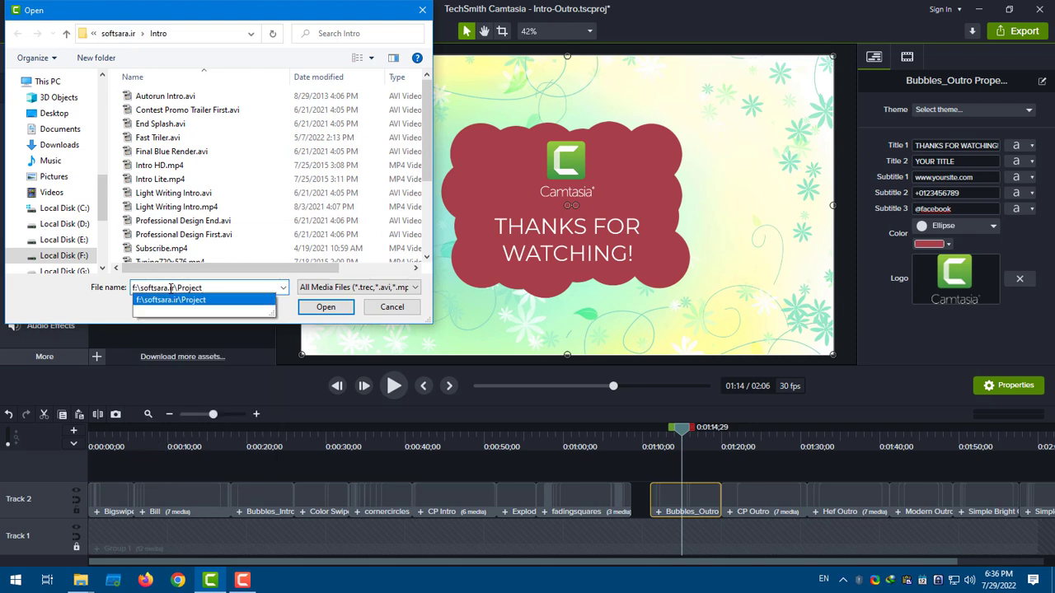
type("\\Logo")
key("Return")
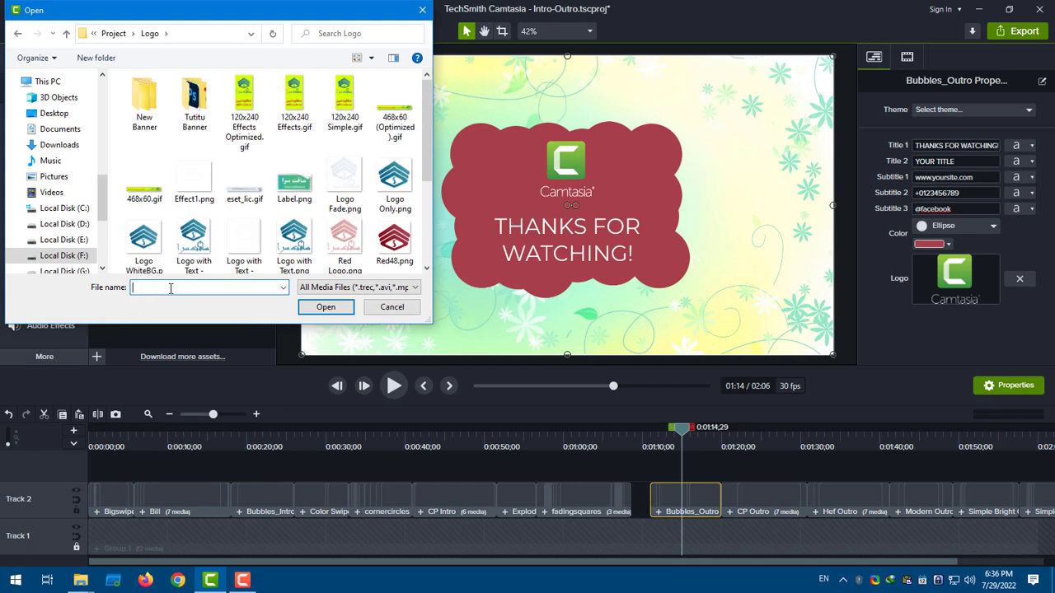
left_click(399, 198)
scroll(247, 206, "down", 1)
double_click(191, 234)
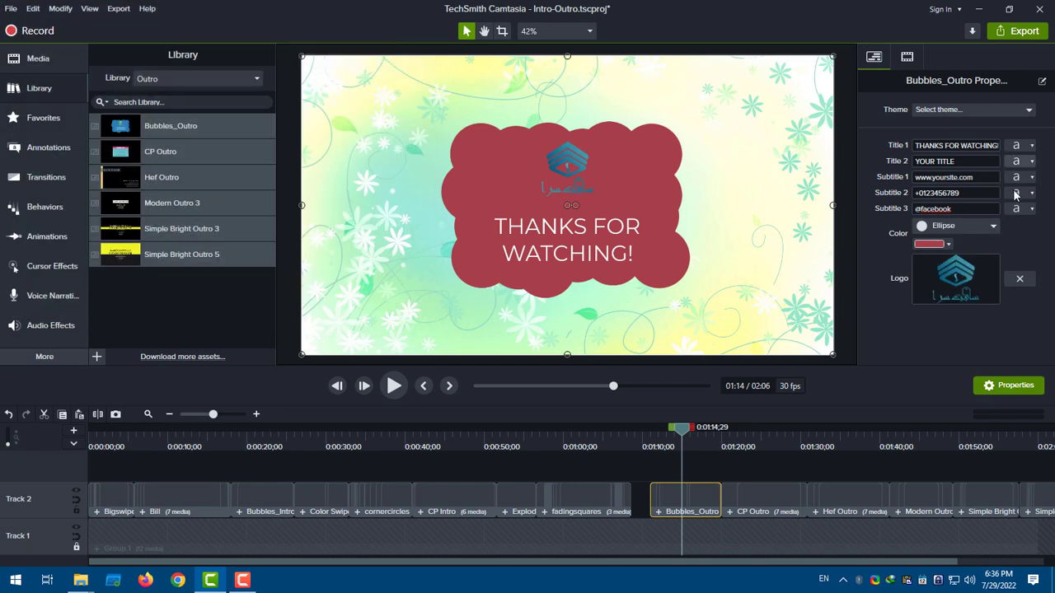
Step: Open the Bubbles_Outro group and apply the Color Tint visual effect to its logo clip
left_click(660, 517)
left_click(677, 469)
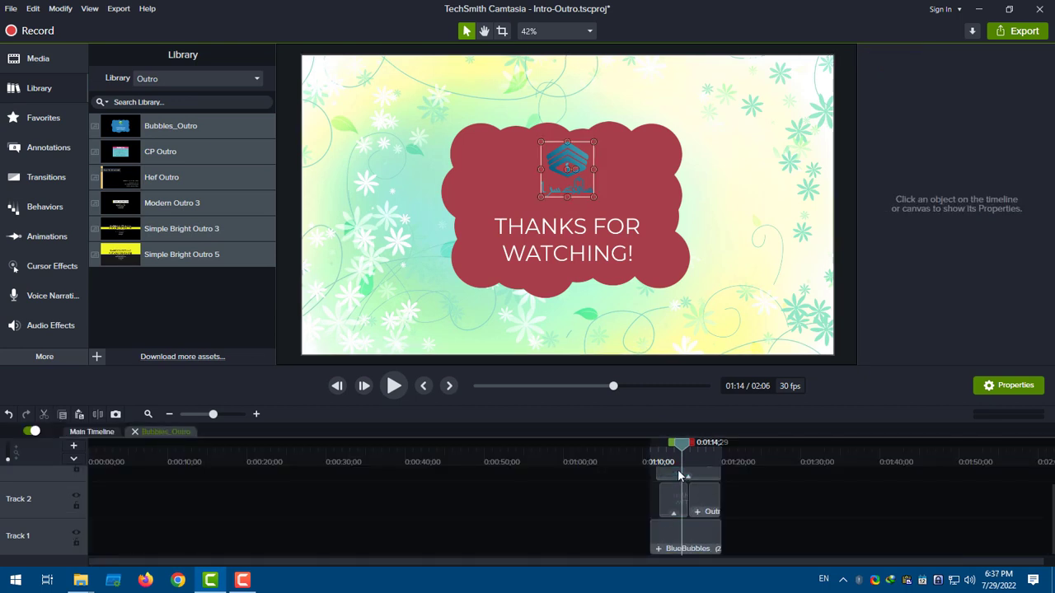
left_click(42, 359)
left_click(136, 420)
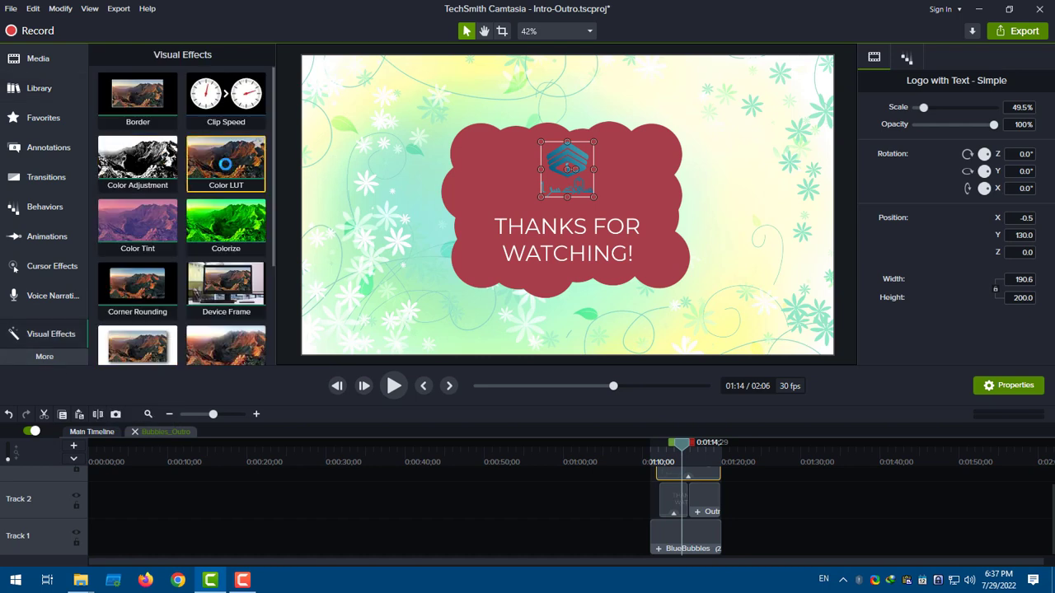
left_click_drag(137, 223, 700, 470)
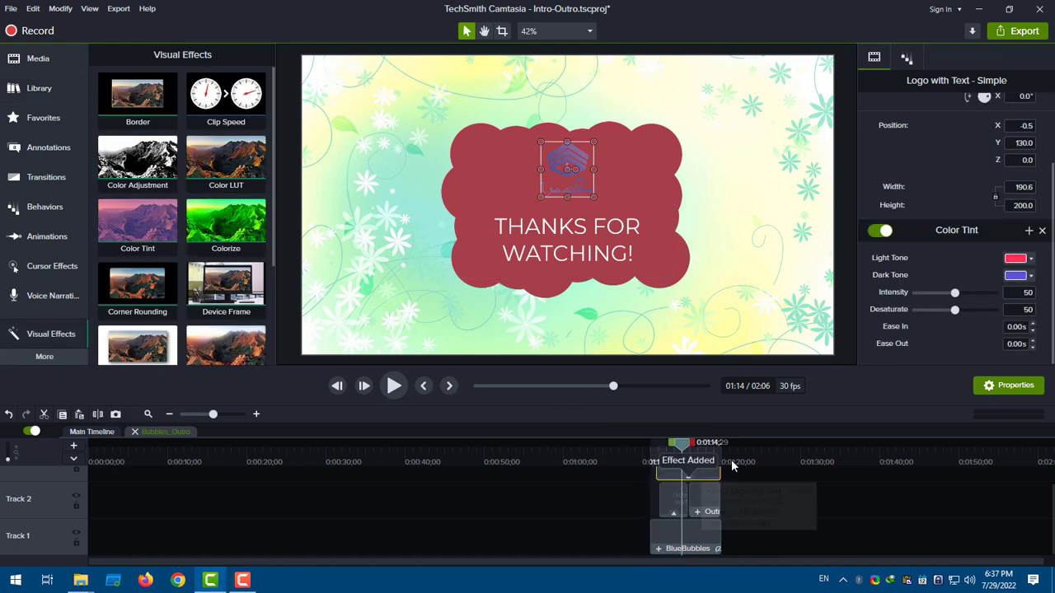
Step: Set both the Light Tone and the Dark Tone of the logo's Color Tint effect to white
left_click(1016, 258)
left_click(954, 301)
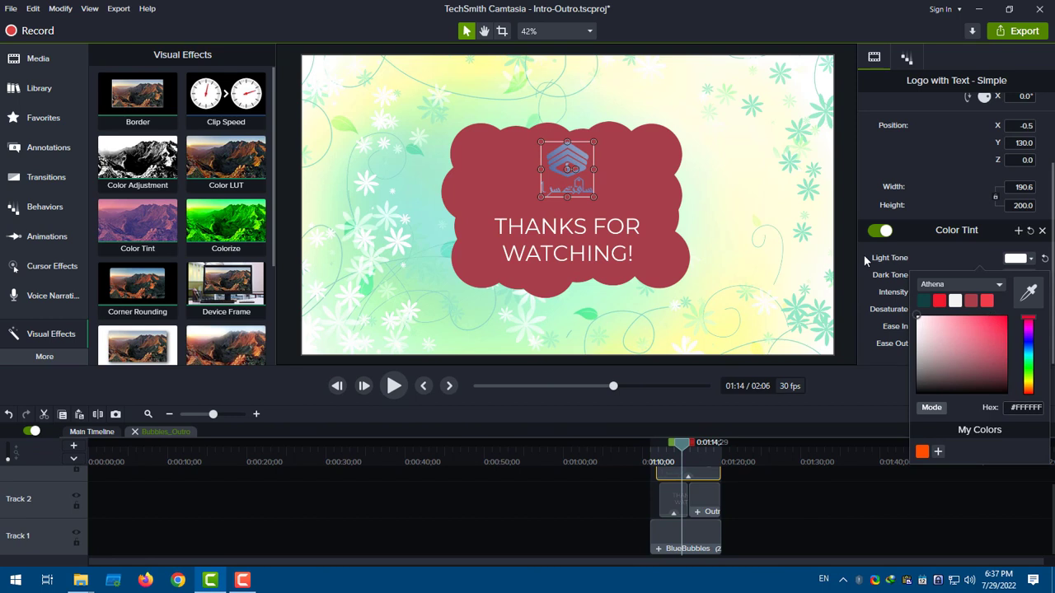
left_click(1015, 276)
left_click(1016, 275)
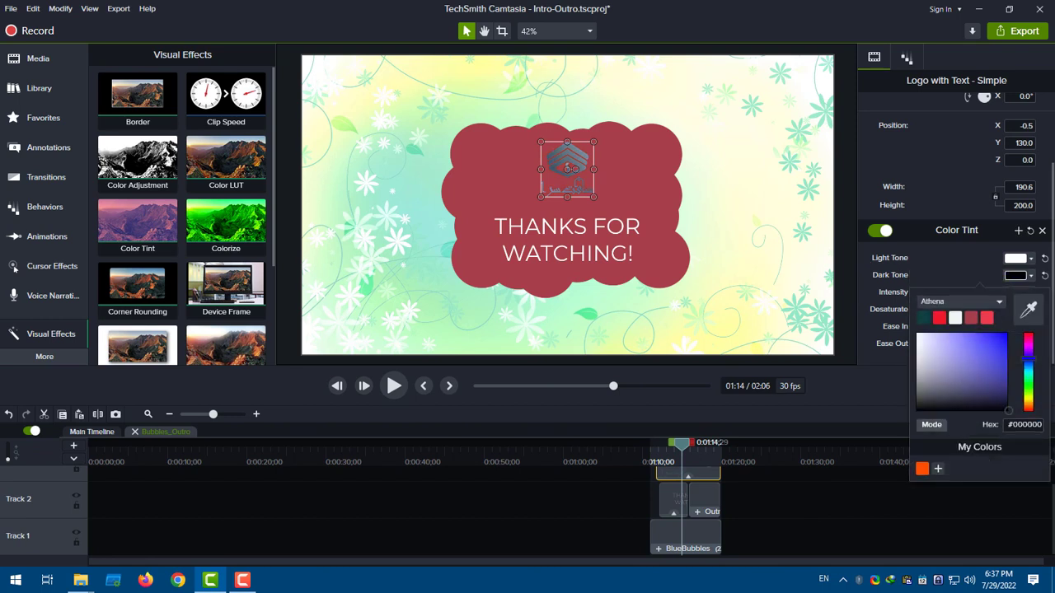
left_click(935, 270)
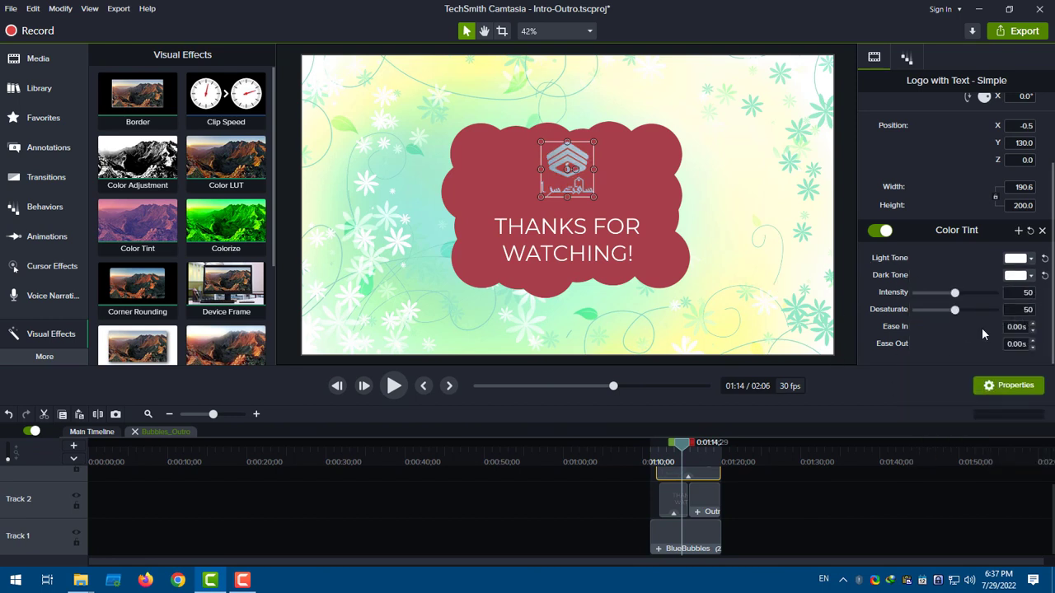
Step: Scale the logo to 65% and close the Bubbles_Outro group to return to the main timeline
scroll(1044, 124, "up", 2)
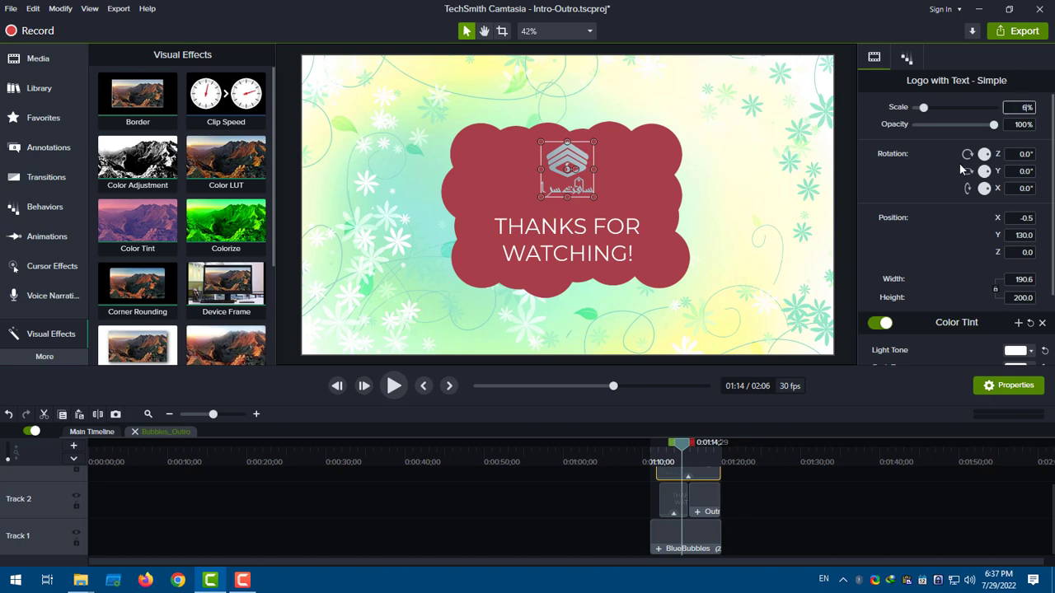
type("65")
key("Return")
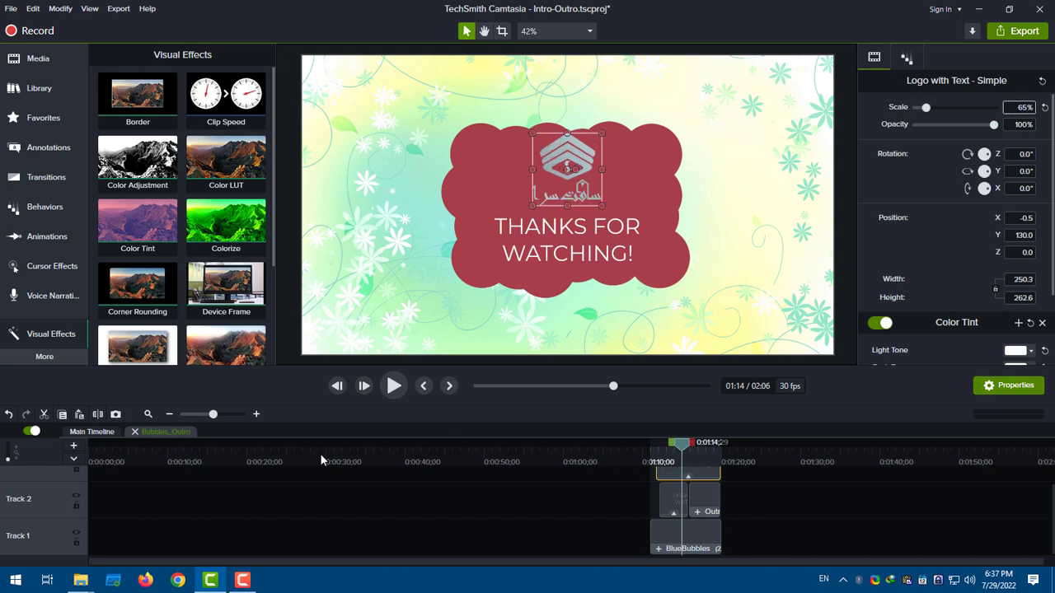
left_click(135, 432)
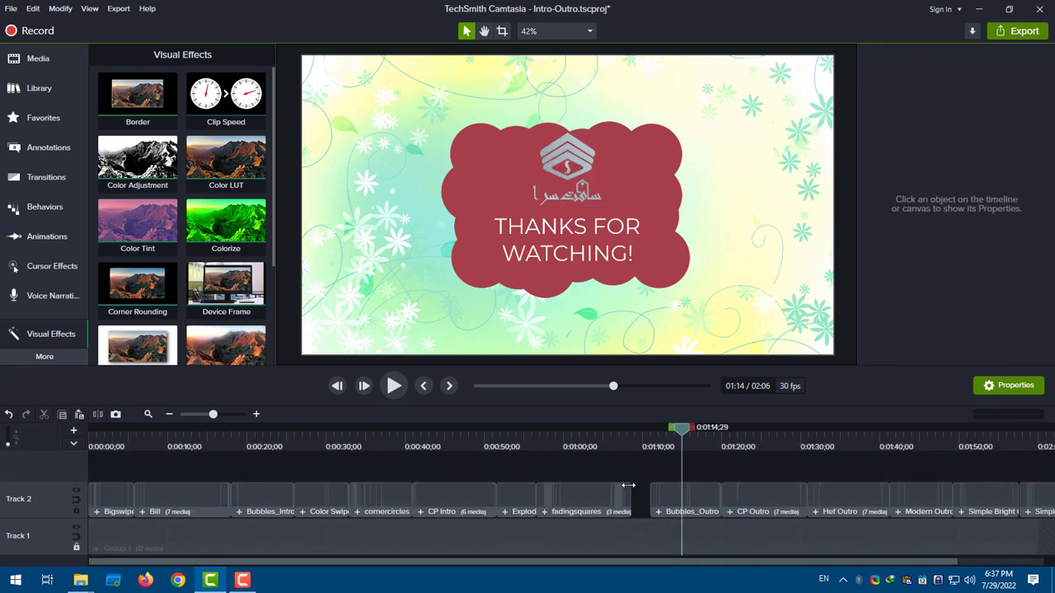
left_click(651, 446)
left_click(402, 386)
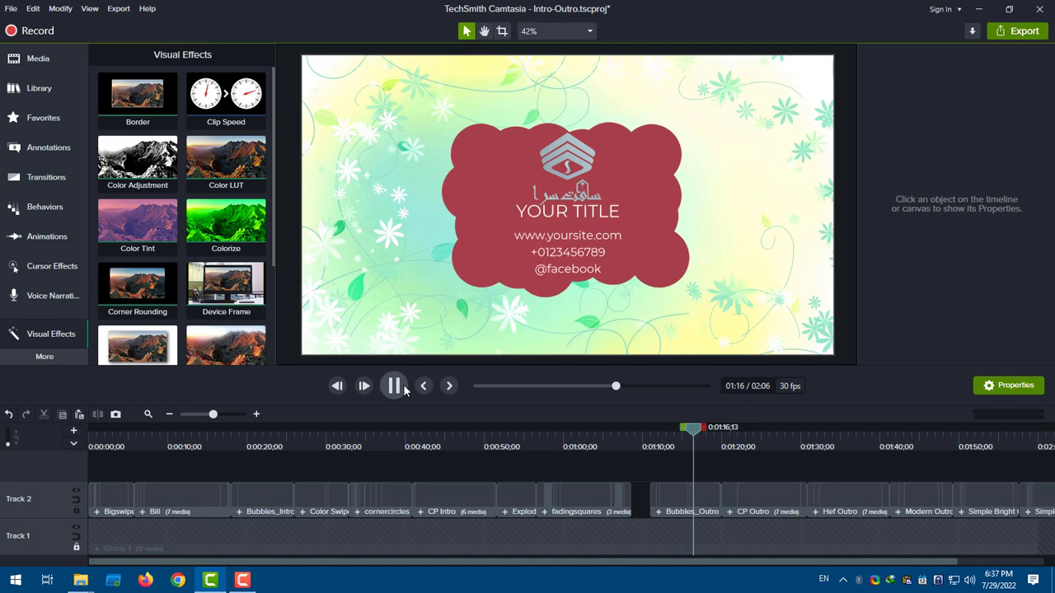
left_click(403, 388)
left_click(690, 492)
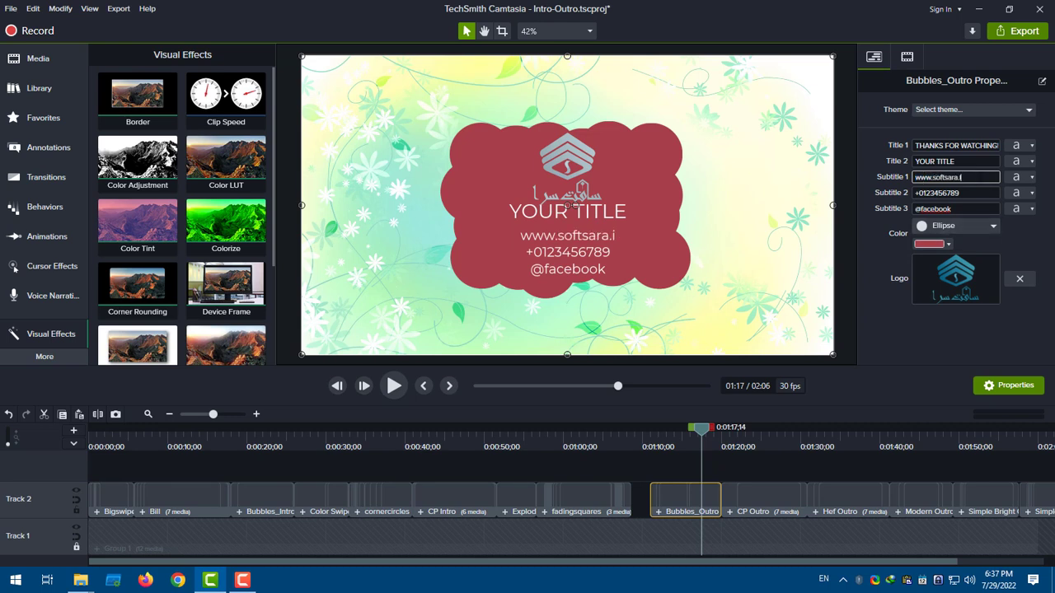
left_click(396, 387)
Step: Select the CP Outro clip and set its Color 2, the title bar, to a dark blue
left_click_drag(867, 563, 954, 563)
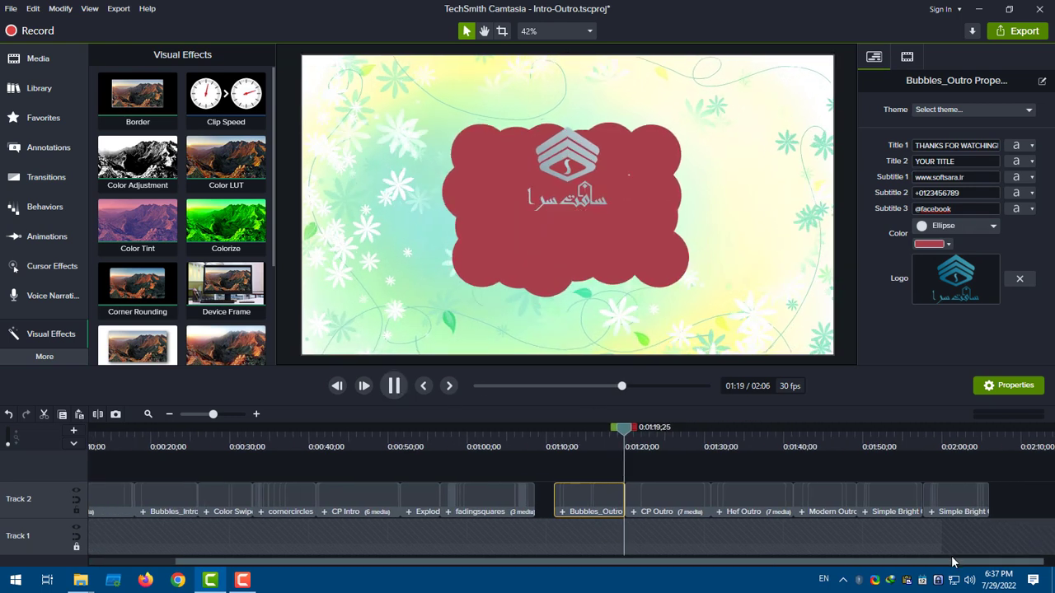
left_click(668, 509)
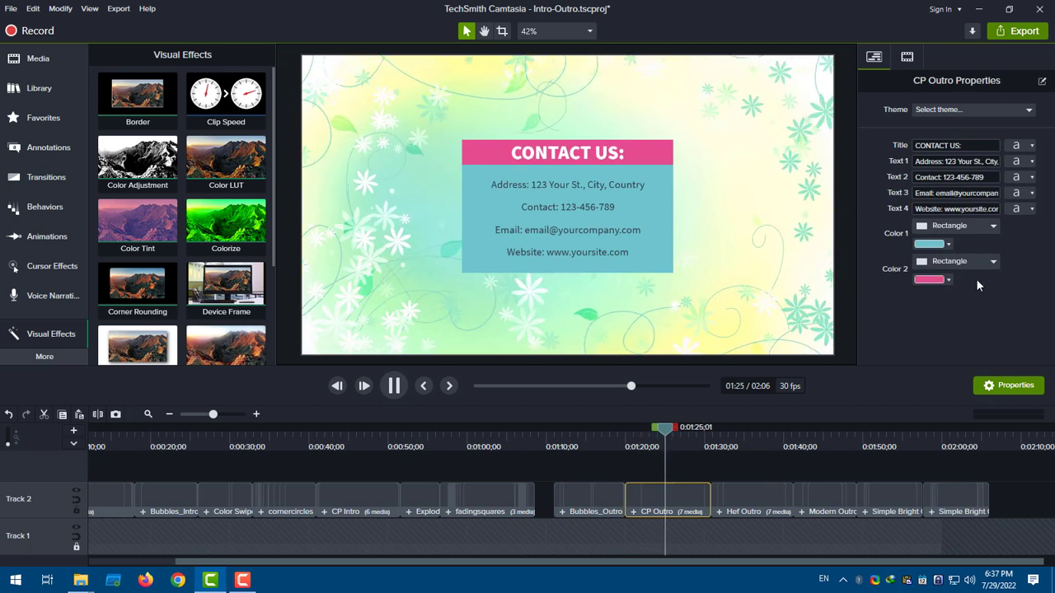
left_click(934, 283)
left_click(981, 363)
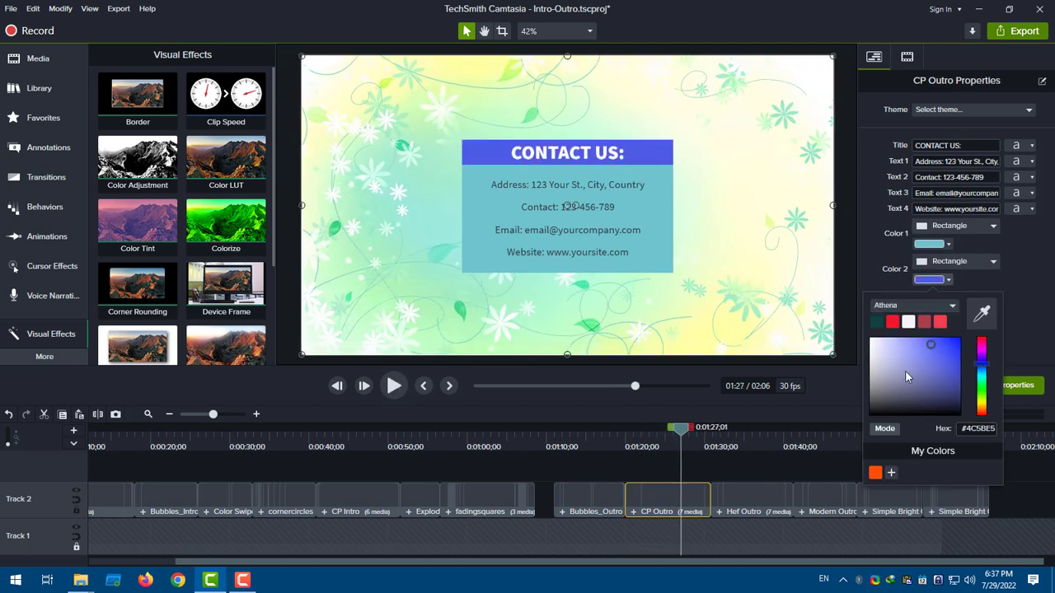
left_click(943, 355)
left_click(1032, 339)
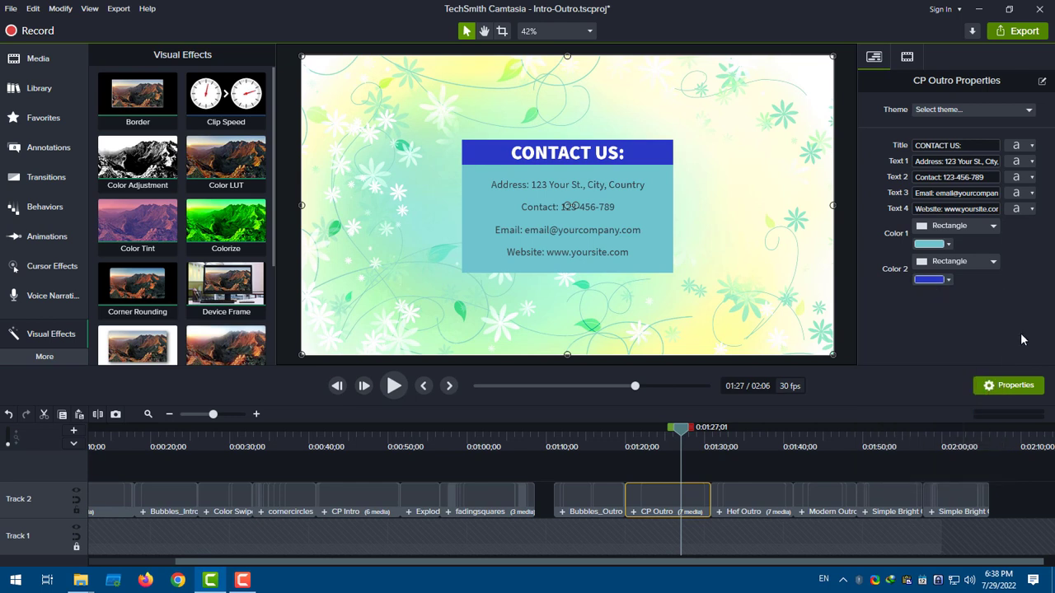
Step: Set the CP Outro's Color 1, the contact details panel, to a pale light cyan
left_click(931, 245)
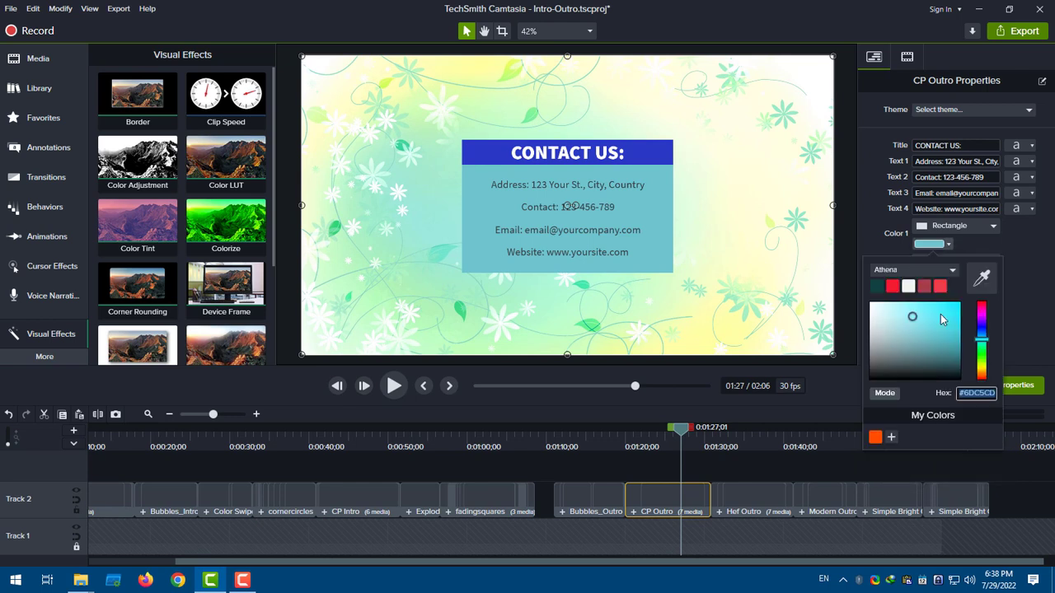
left_click(906, 307)
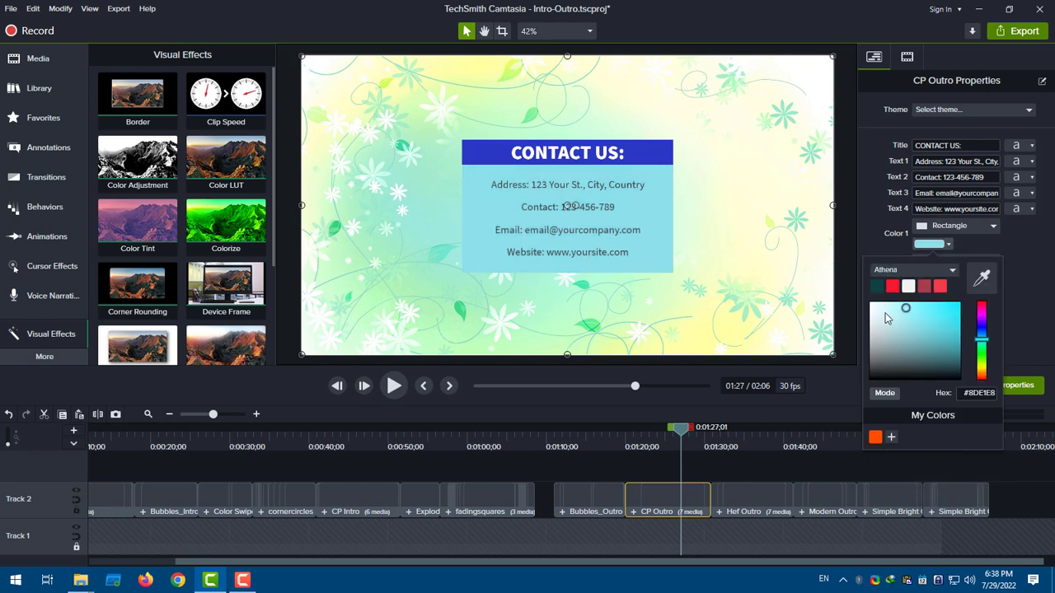
left_click(888, 307)
left_click(956, 229)
Step: Try the Ellipse shape for the CP Outro's Color 1 panel and switch it back to Rectangle
left_click(955, 229)
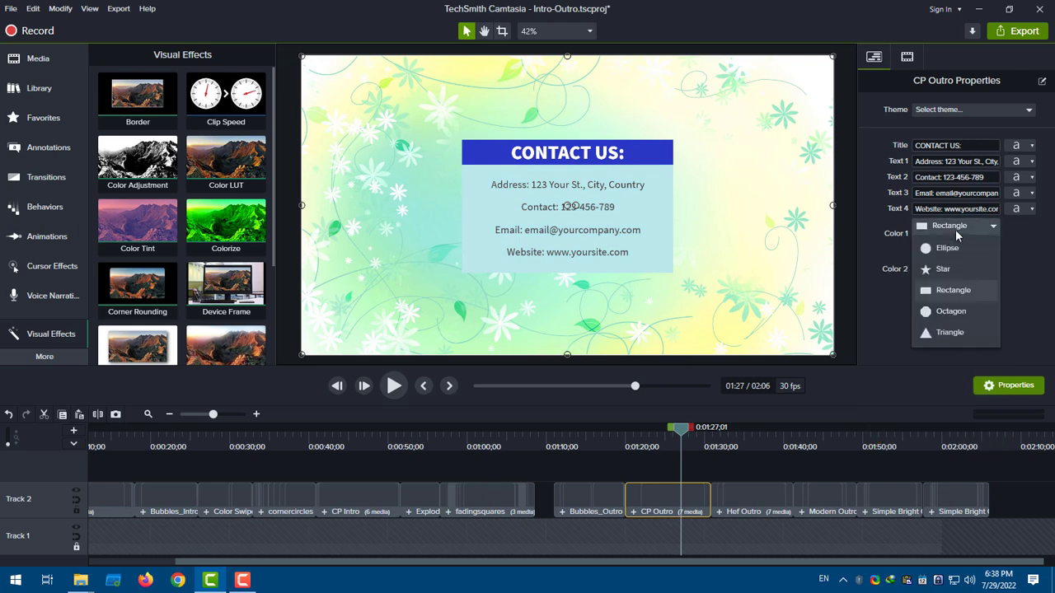
left_click(938, 249)
left_click(946, 229)
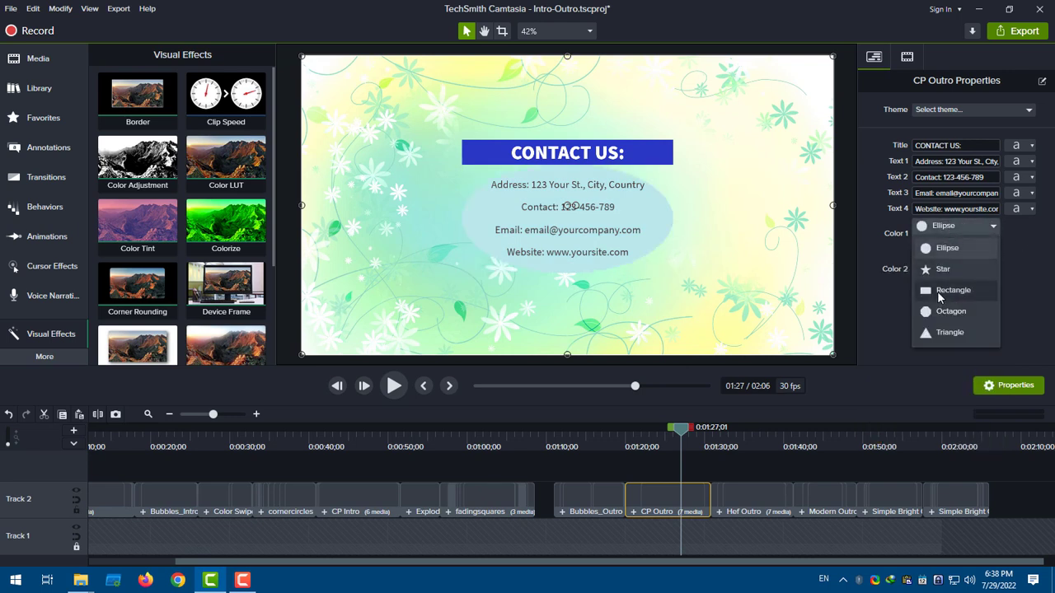
left_click(937, 293)
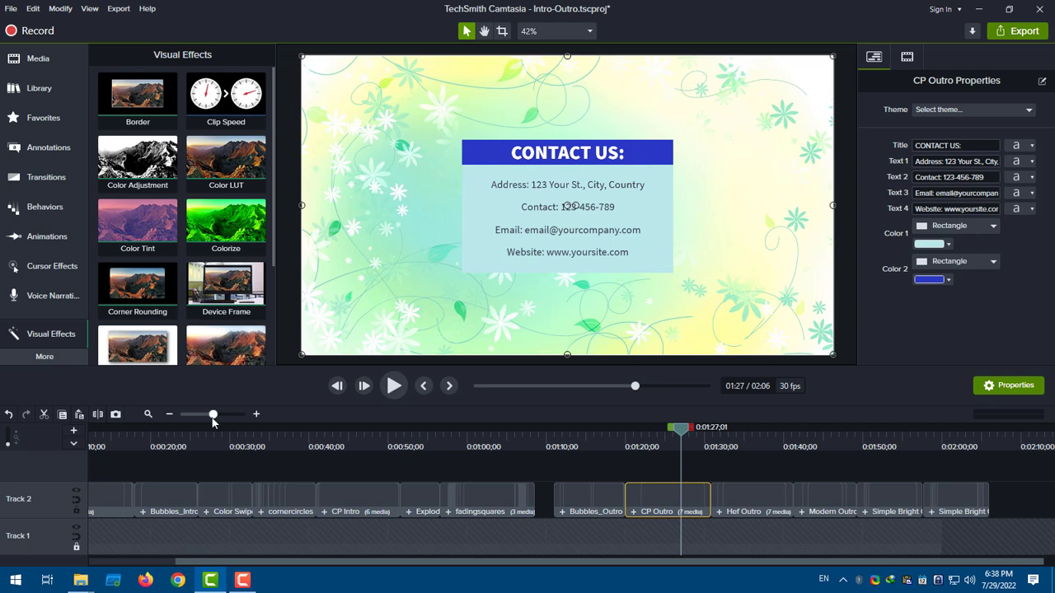
Step: Preview the timeline into the Hef Outro, select that clip and park the playhead at 0:01:38;29
left_click(392, 391)
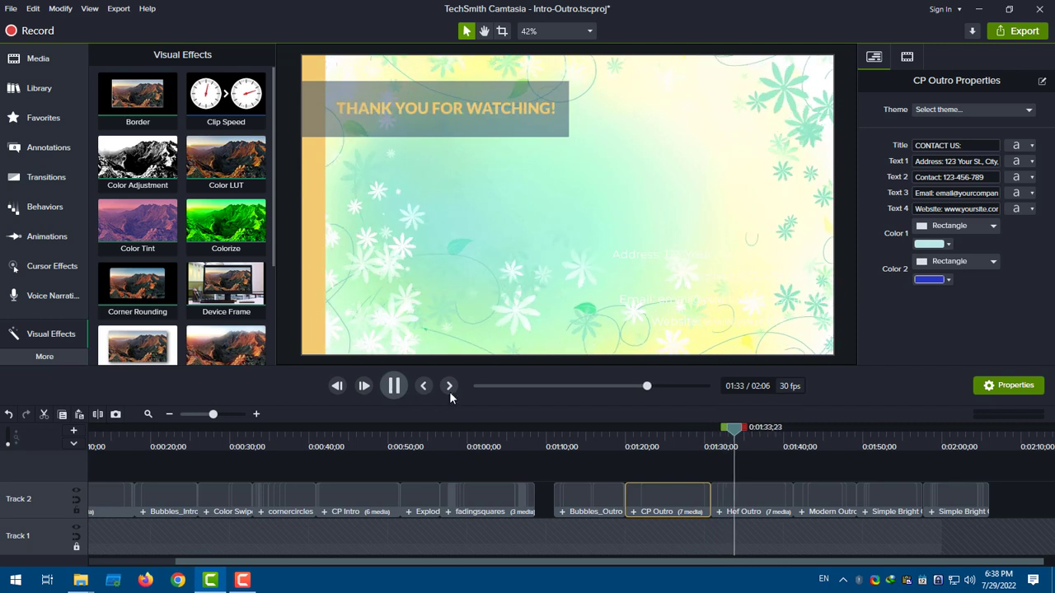
left_click(750, 498)
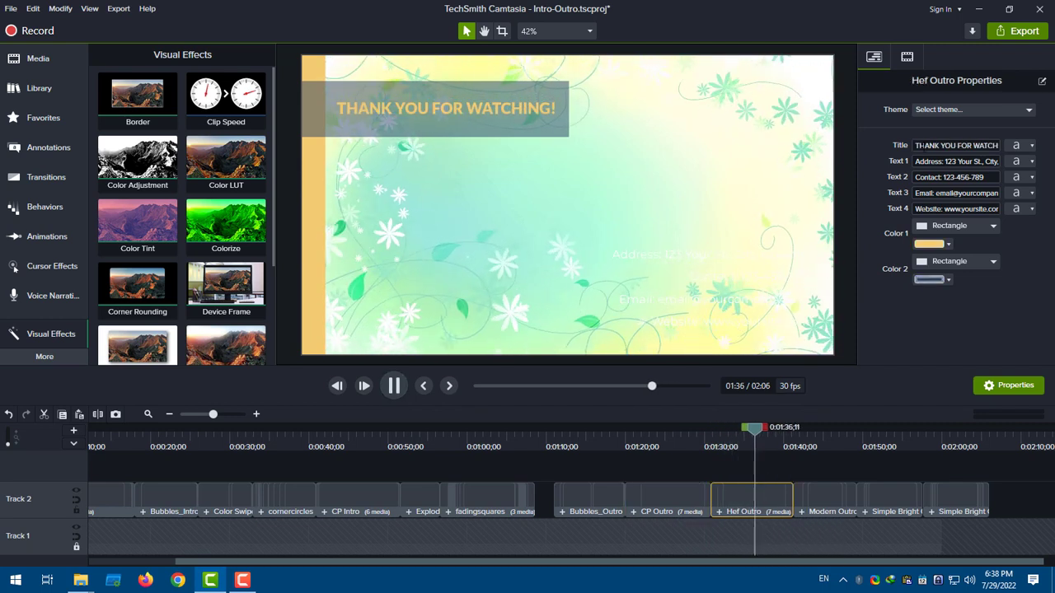
key("space")
left_click_drag(758, 434, 775, 434)
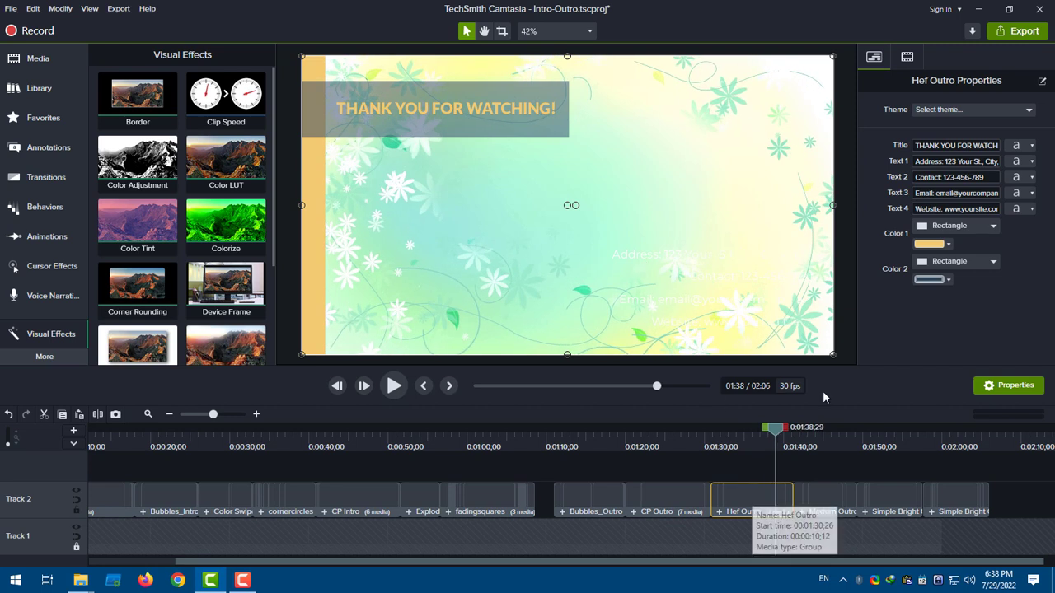
Step: Set the font colour of the Hef Outro's Text 1 to the dark teal of the Athena theme
left_click(1021, 146)
left_click(1030, 171)
left_click(1030, 171)
left_click(1034, 148)
left_click(1030, 162)
left_click(1028, 187)
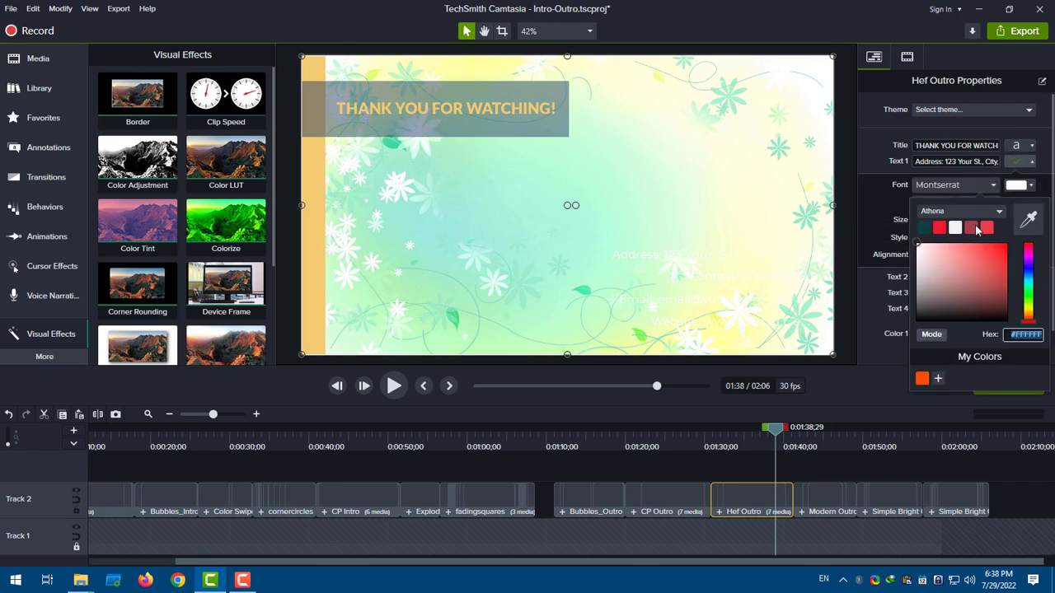
left_click(926, 228)
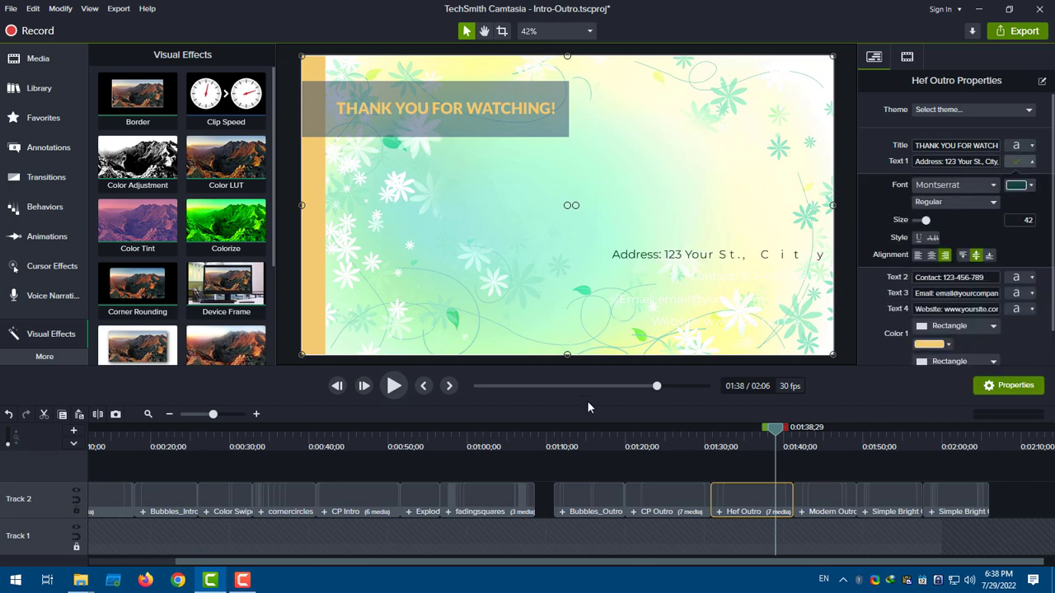
Step: Preview the recoloured address line in the Hef Outro and move the playhead back to 0:01:37;08
left_click(394, 387)
left_click_drag(786, 444, 762, 443)
left_click(1030, 186)
left_click(886, 236)
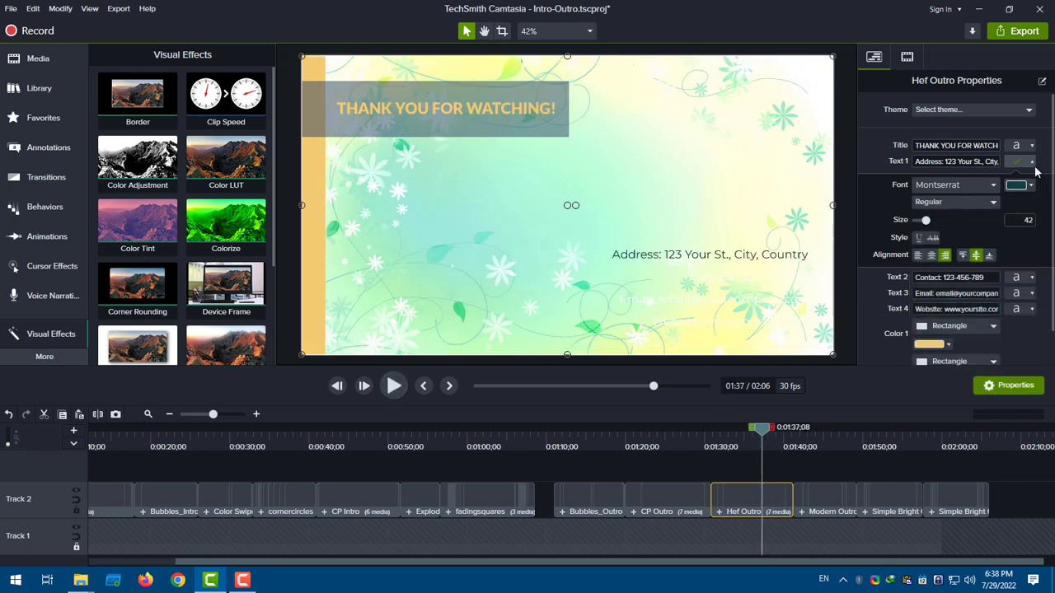
Step: Set the font colour of the Hef Outro's Text 2 contact line to the dark teal of the Athena theme
left_click(1026, 161)
left_click(1022, 176)
left_click(1027, 201)
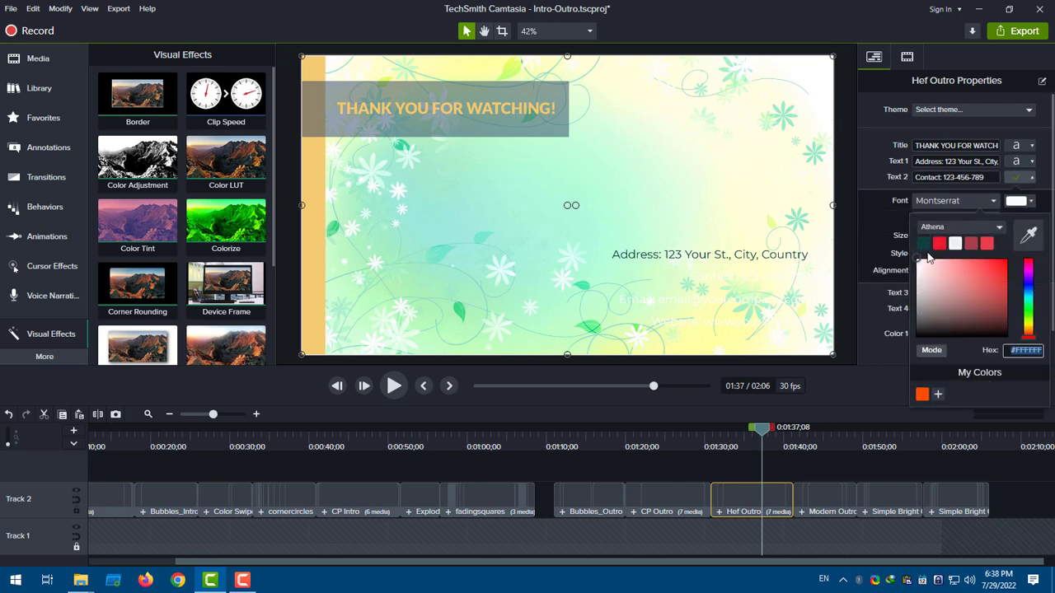
left_click(920, 253)
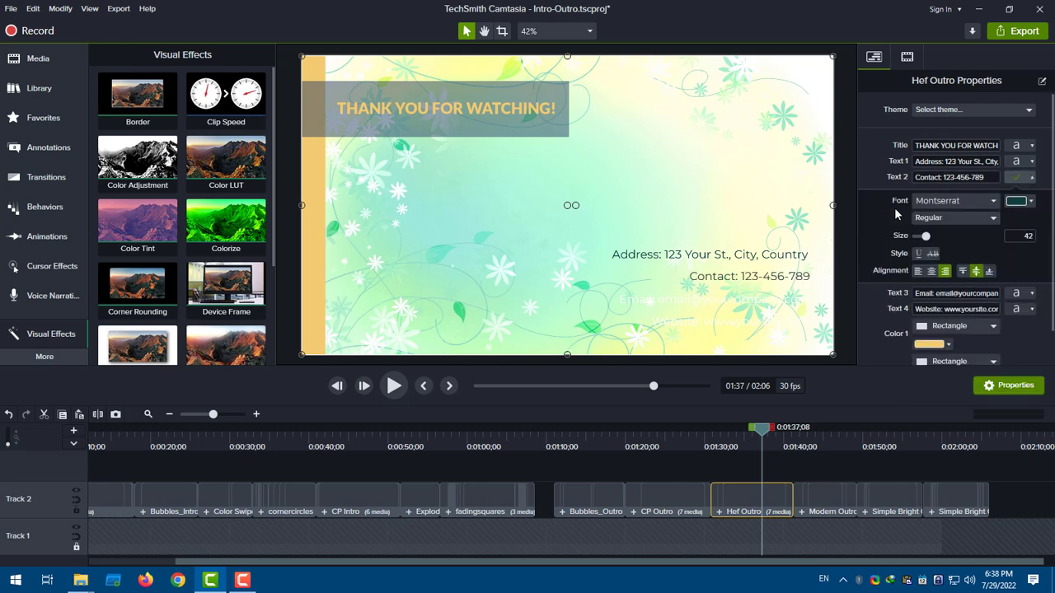
left_click(1032, 178)
Step: Set the font colour of the Hef Outro's Text 3 email line to the Athena theme's dark teal
left_click(1031, 192)
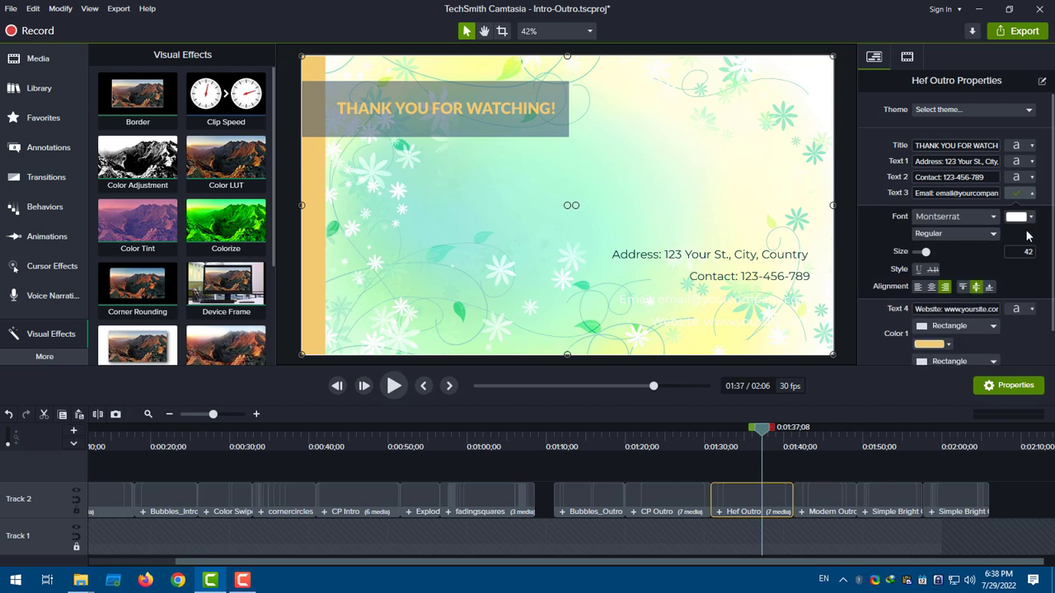
left_click(1031, 217)
left_click(923, 262)
left_click(1031, 194)
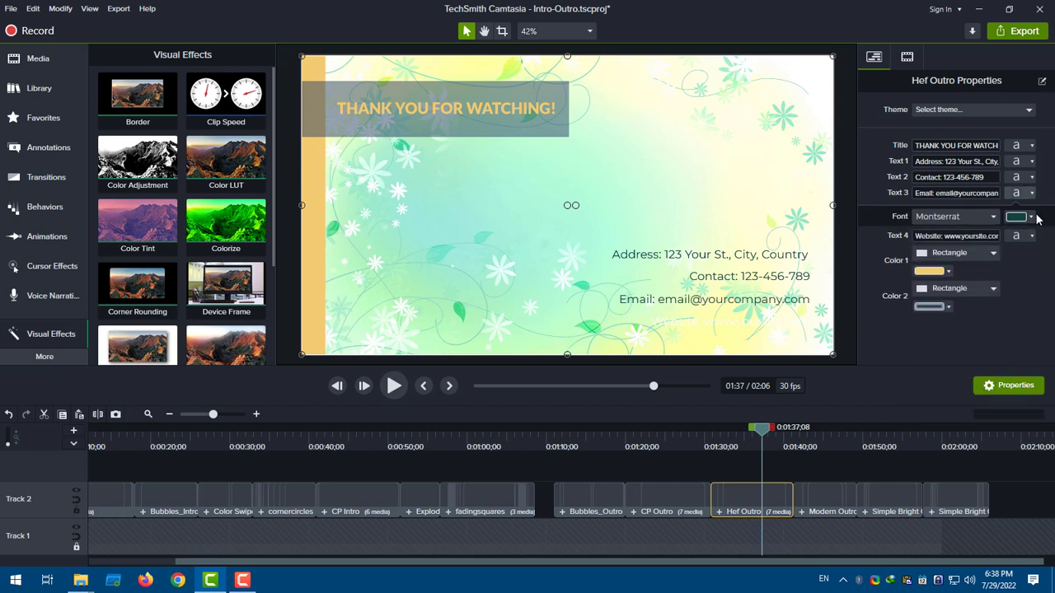
Step: Recolour the Hef Outro's Text 4 website line with the dark teal of the Athena theme
left_click(1032, 209)
left_click(1032, 233)
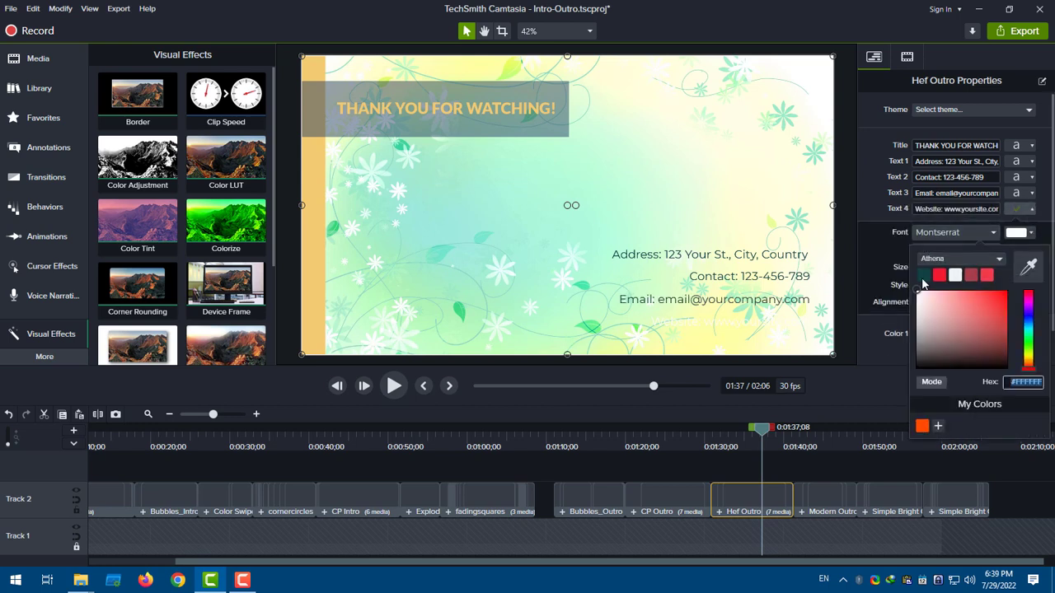
left_click(923, 262)
left_click(1032, 210)
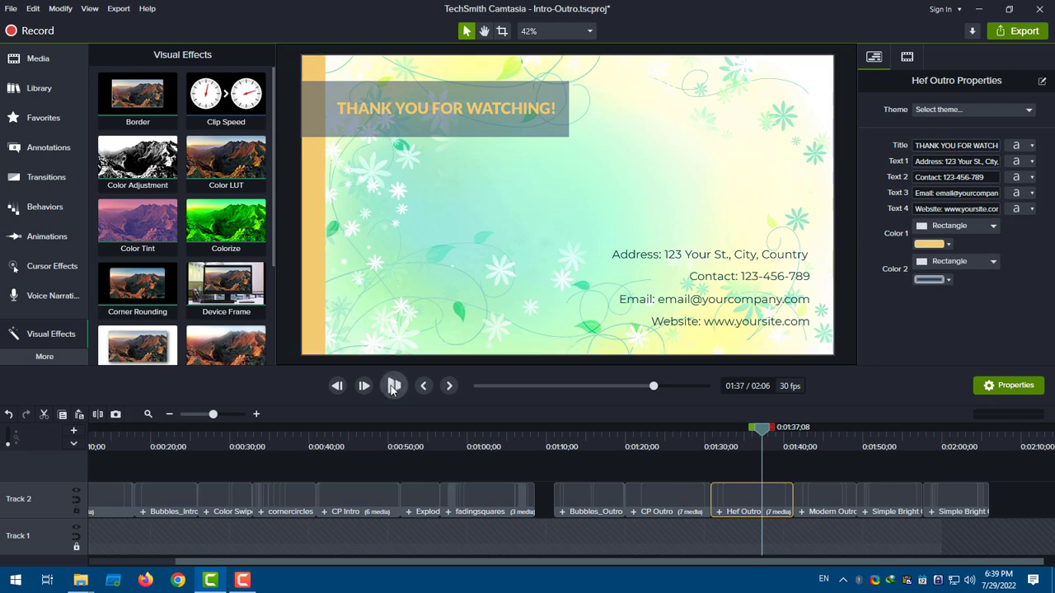
Step: Preview the timeline into the Modern Outro 3 clip, select it and set its Title 2 to softsara.ir
left_click(393, 386)
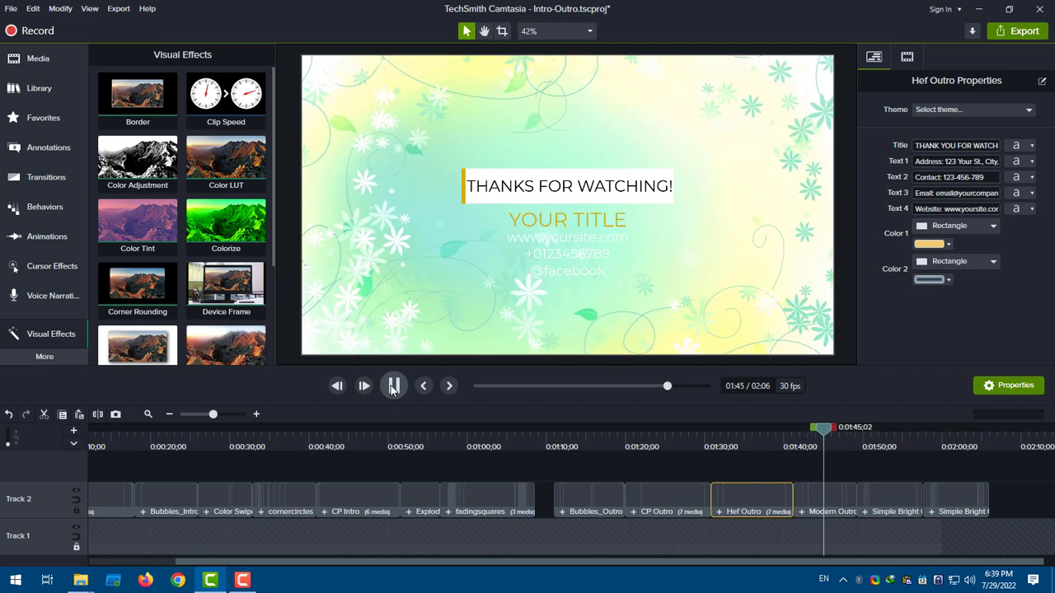
left_click(822, 506)
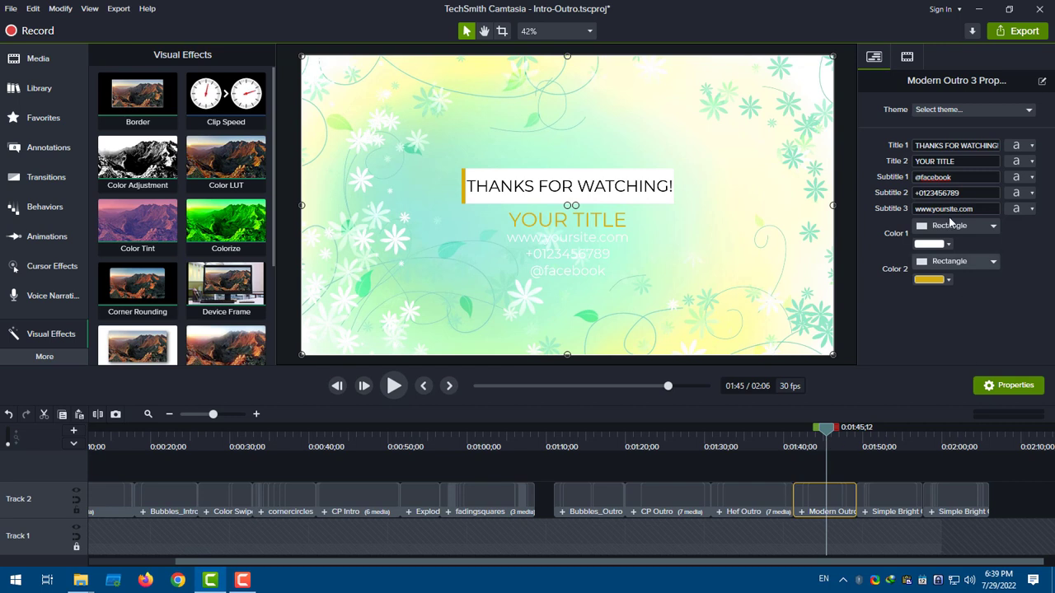
left_click(972, 163)
type("s")
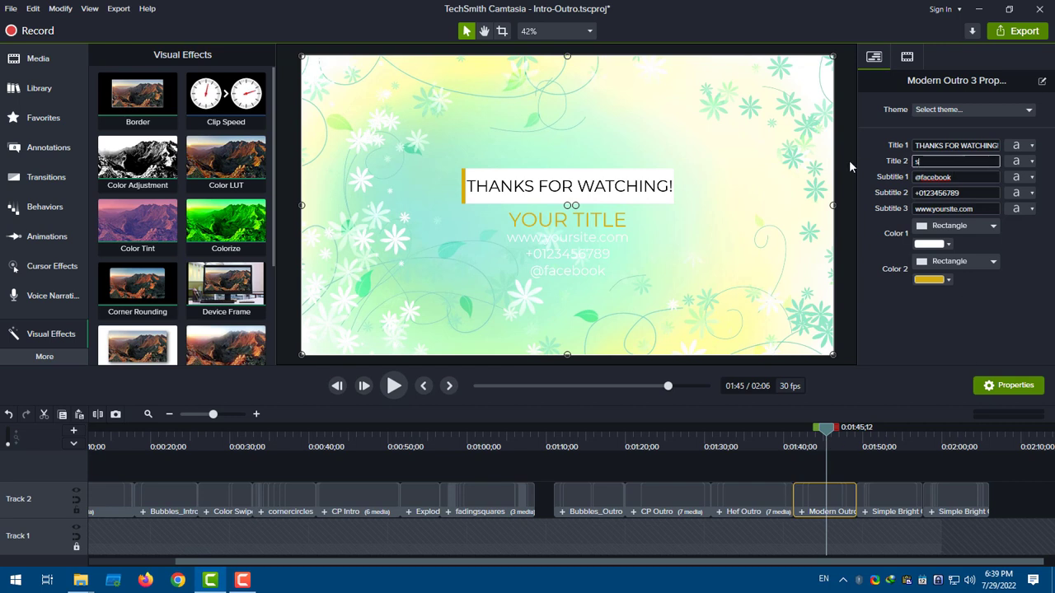
type("oftsara.ir")
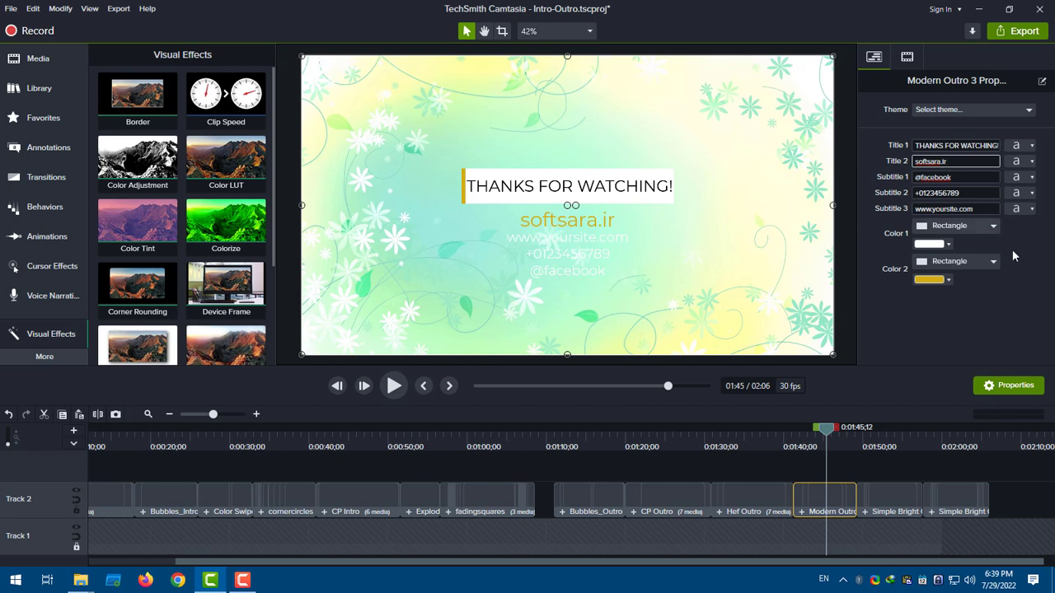
Step: Try a purple font colour on the Modern Outro's Subtitle 1, then apply the saved custom orange
left_click(1032, 178)
left_click(1019, 201)
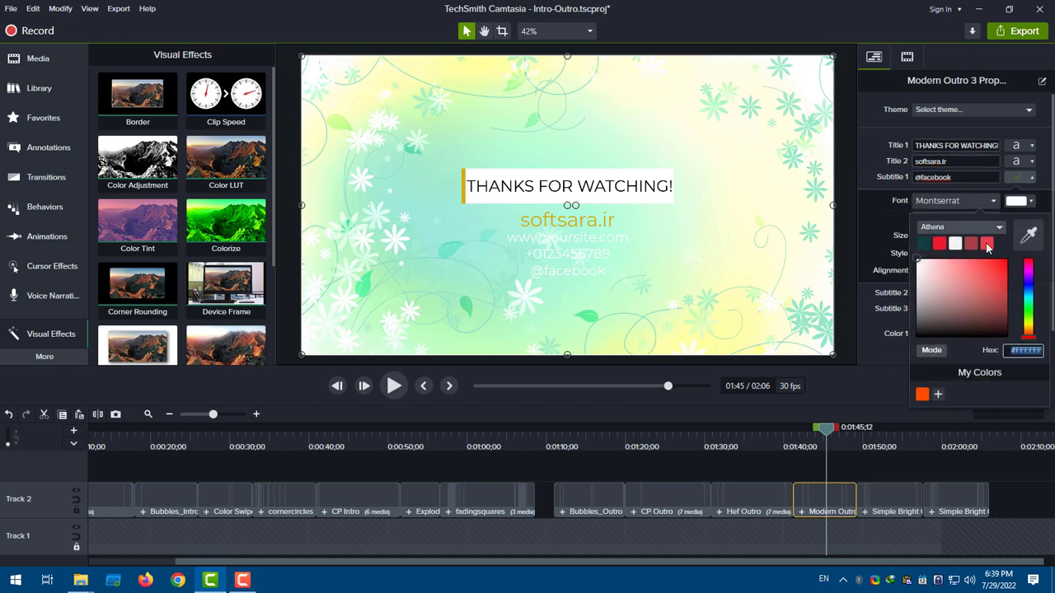
left_click(1029, 284)
left_click_drag(993, 286, 1028, 248)
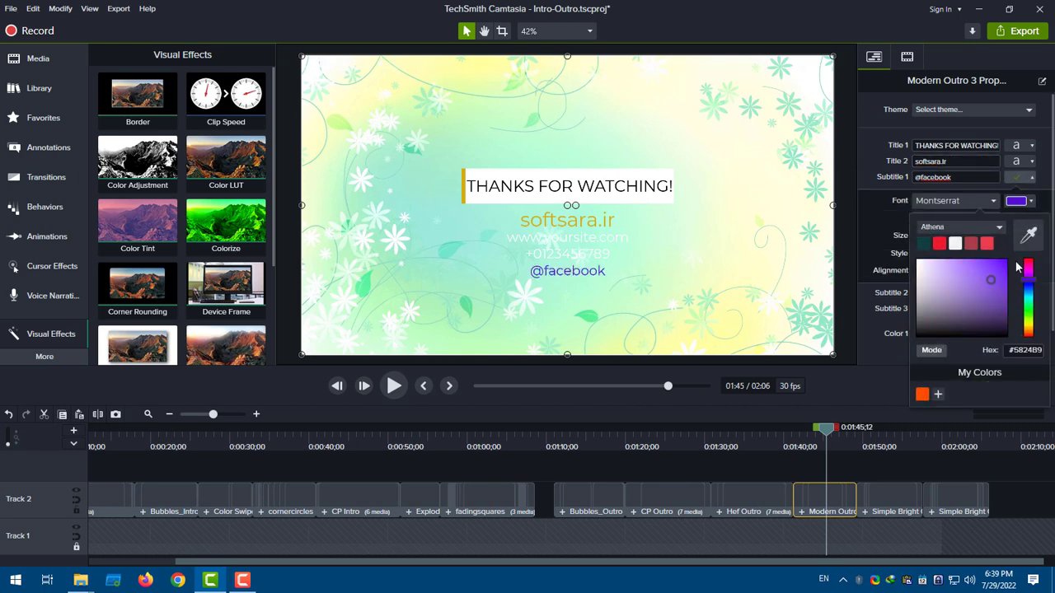
left_click(922, 394)
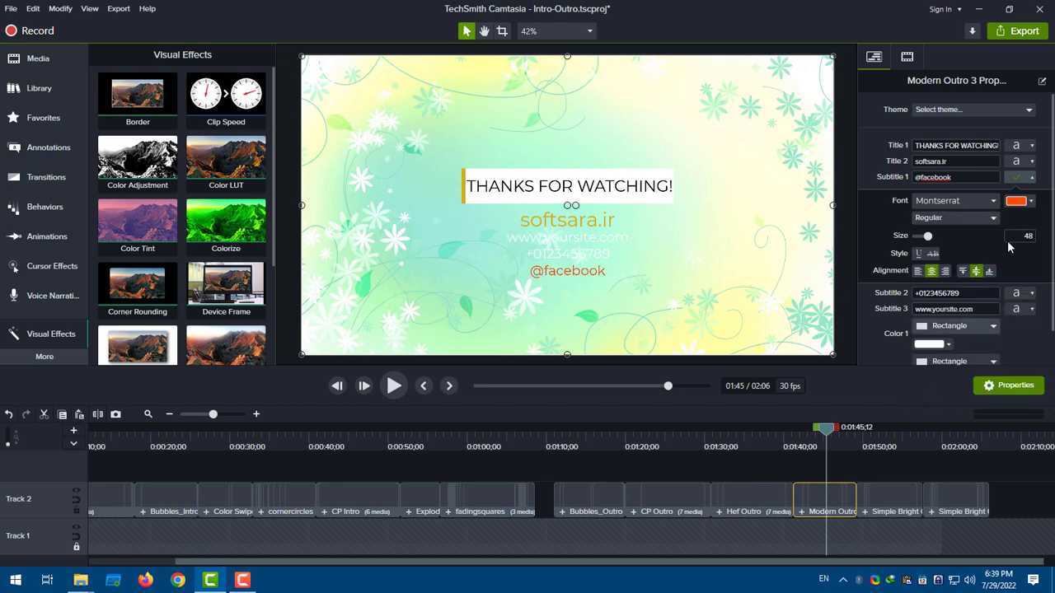
left_click(1030, 177)
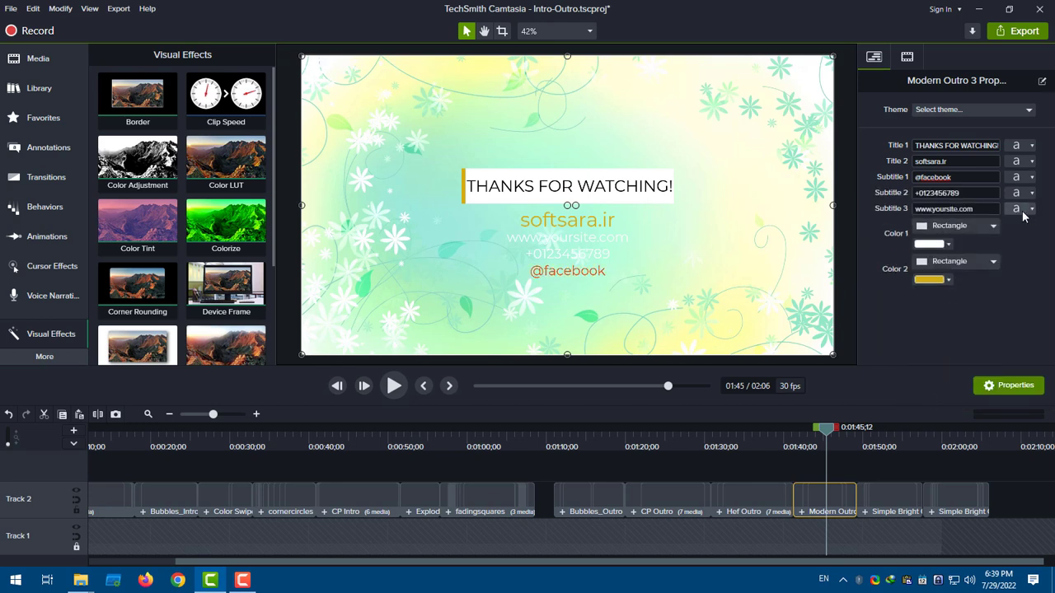
Step: Set the font colour of the Modern Outro's Subtitle 3 website line to the saved orange #FF4E00
left_click(1031, 208)
left_click(1022, 233)
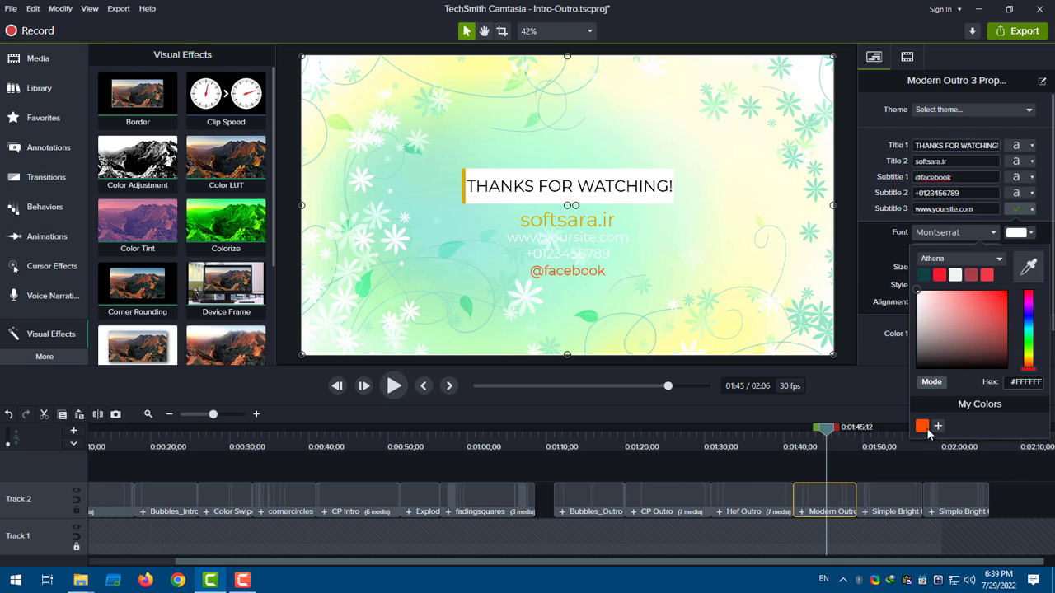
left_click(924, 427)
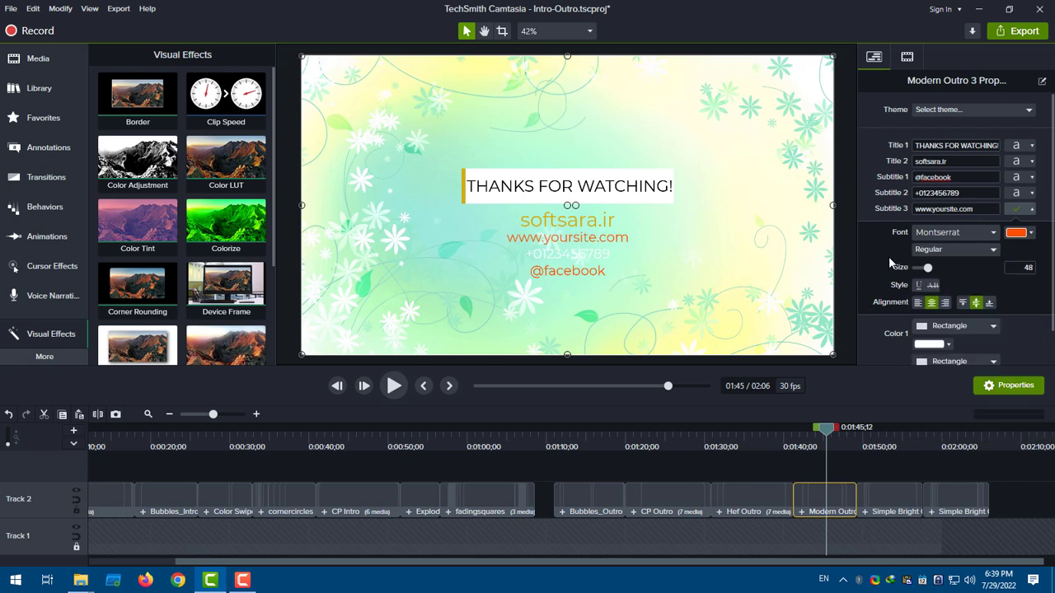
left_click(1022, 232)
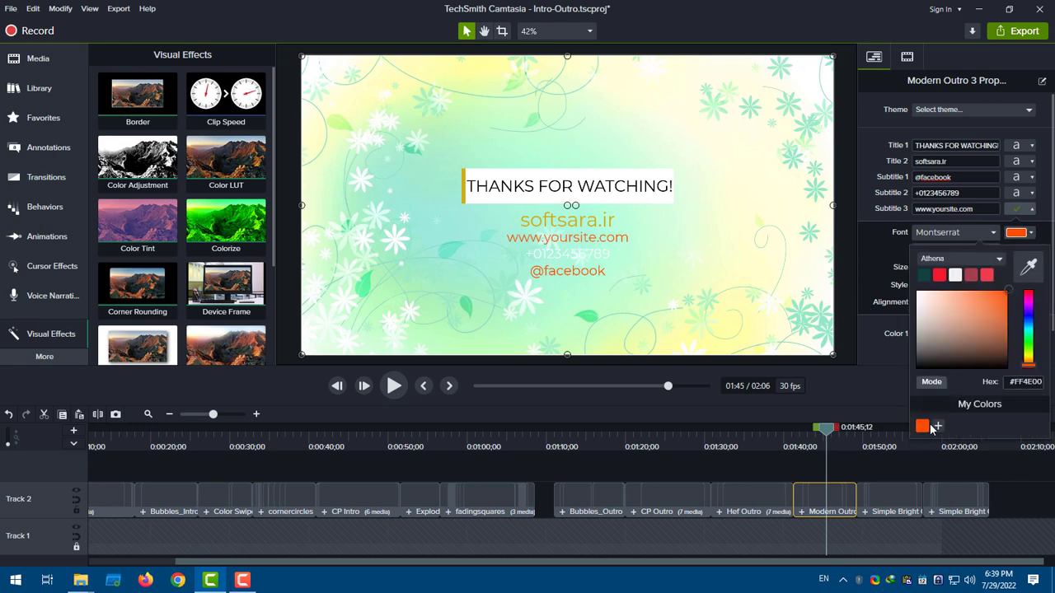
left_click(924, 426)
left_click(1032, 209)
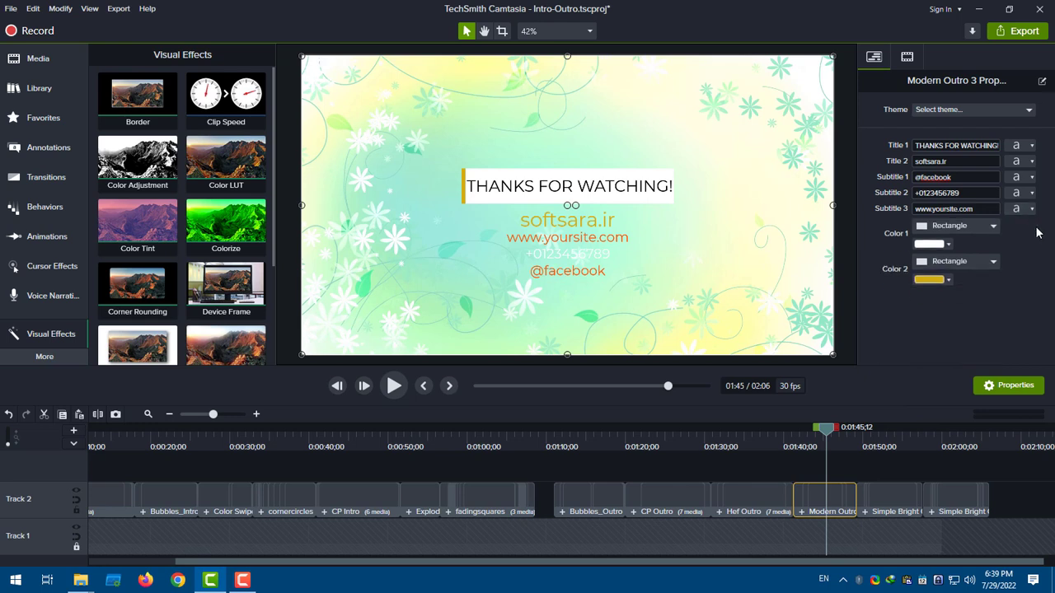
Step: Apply the saved custom orange to the font of the Modern Outro's Subtitle 2
left_click(1032, 193)
left_click(1022, 216)
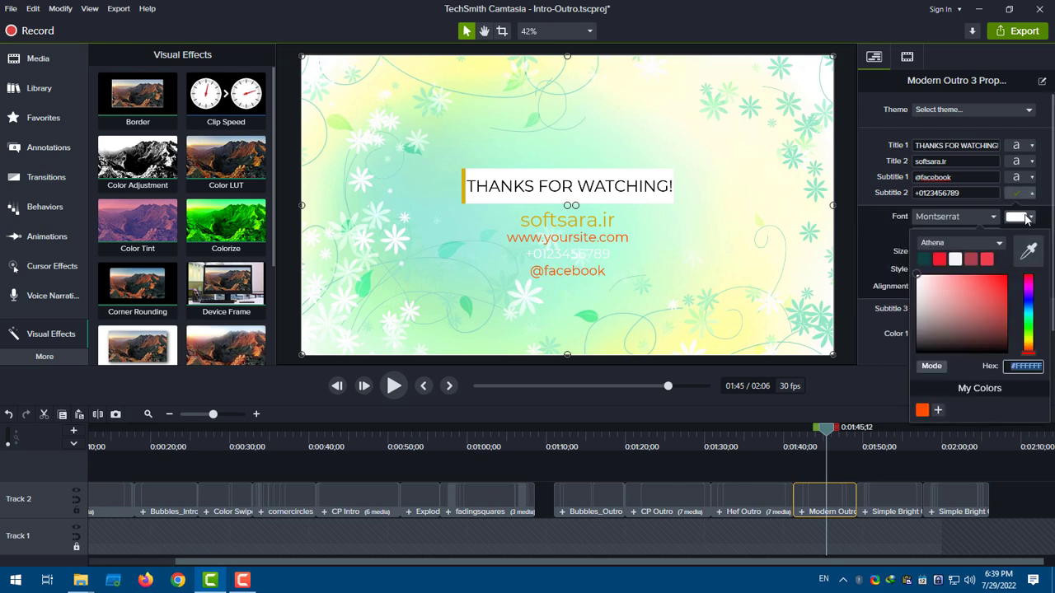
left_click(922, 410)
left_click(1022, 216)
Step: Preview the Modern Outro from 0:01:41;08 into the first Simple Bright Outro, select that clip and park the playhead at 0:01:52;03
left_click(793, 445)
left_click(811, 472)
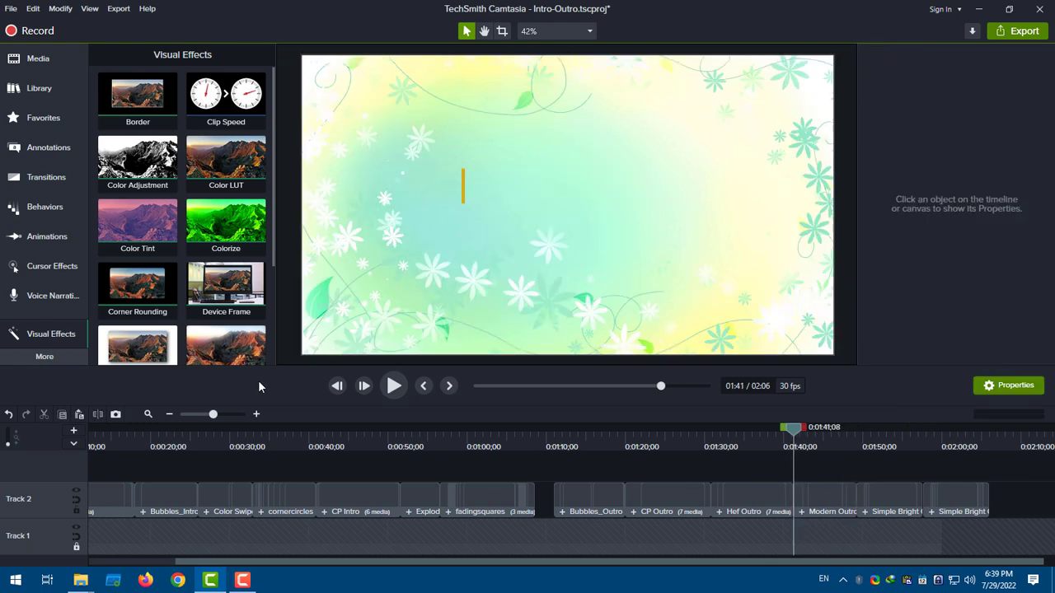
left_click(394, 386)
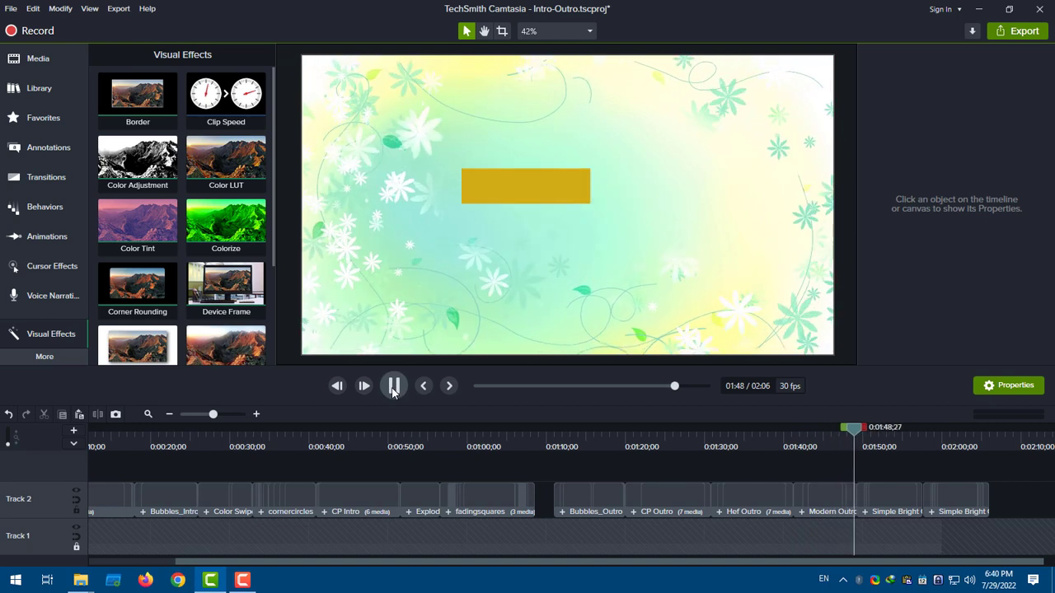
left_click(880, 503)
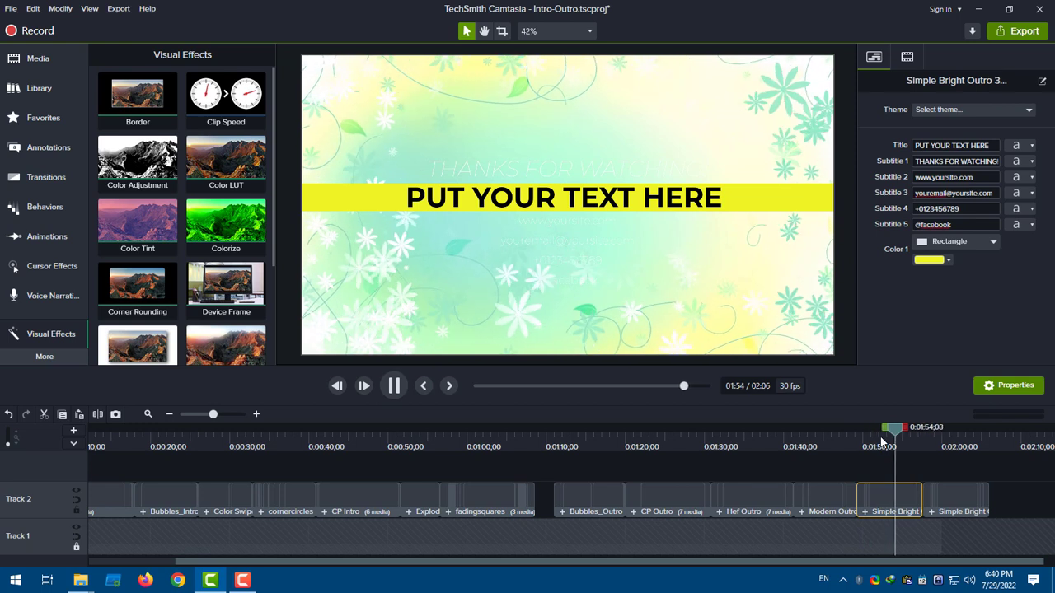
key("space")
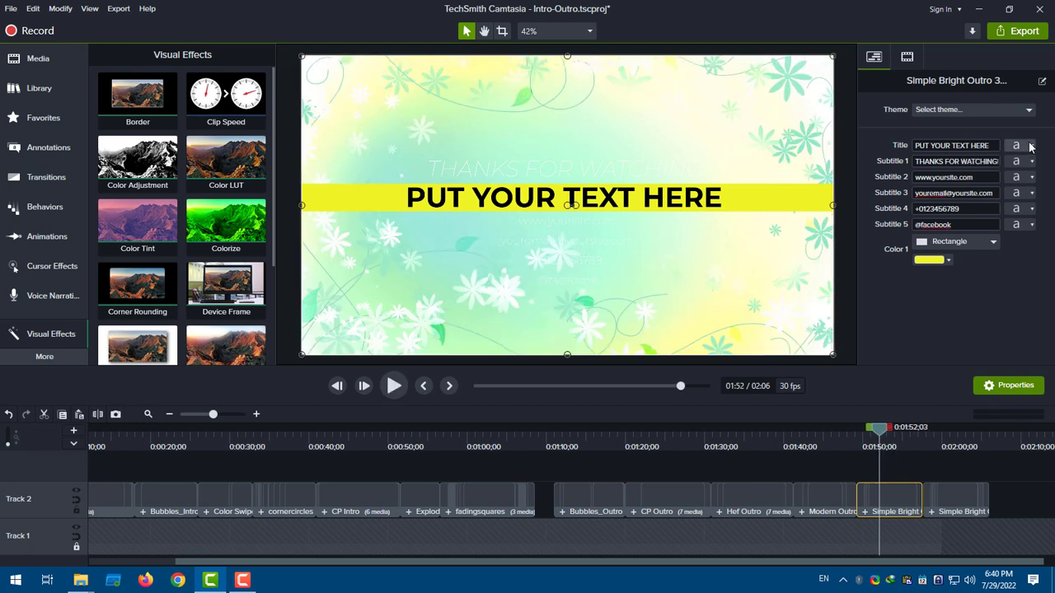
Step: Recolour the Simple Bright Outro's Color 1 title bar to lime green and change its shape to Ellipse
left_click(947, 260)
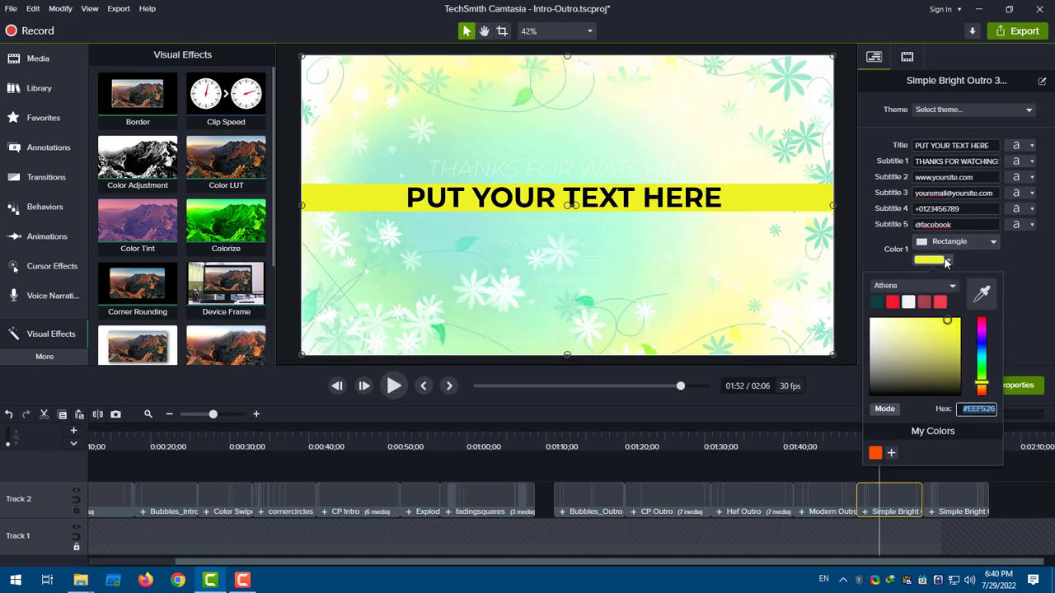
left_click(986, 373)
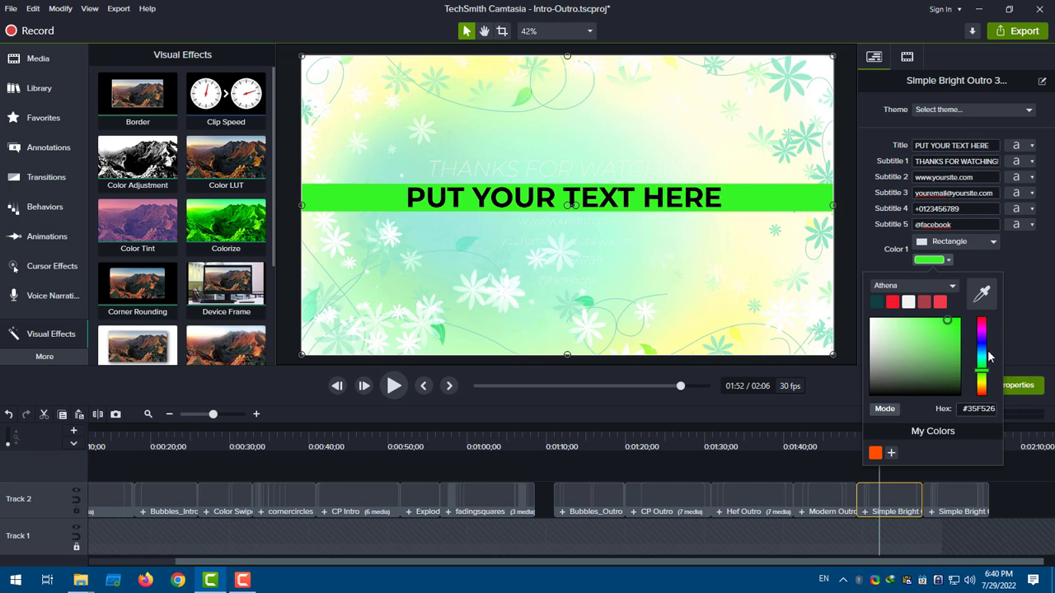
left_click_drag(984, 377, 984, 384)
left_click_drag(957, 340, 980, 295)
left_click(1028, 312)
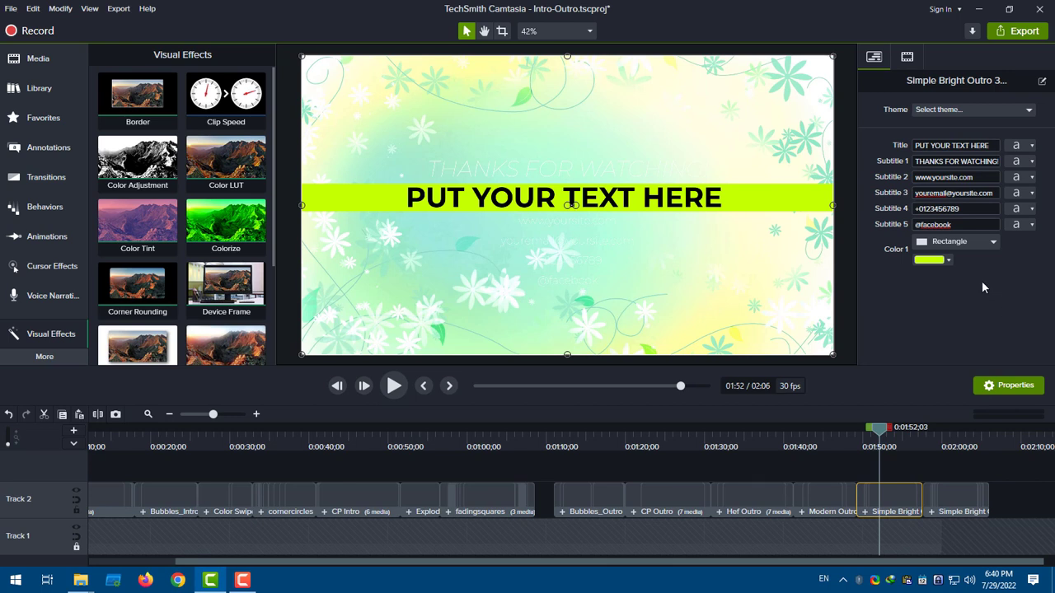
left_click(959, 241)
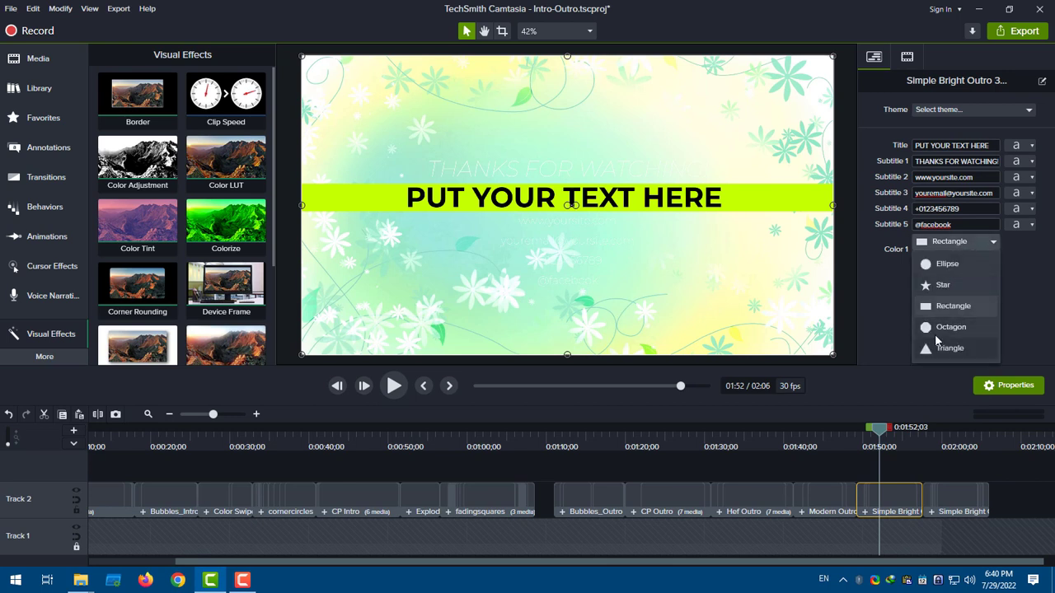
left_click(946, 264)
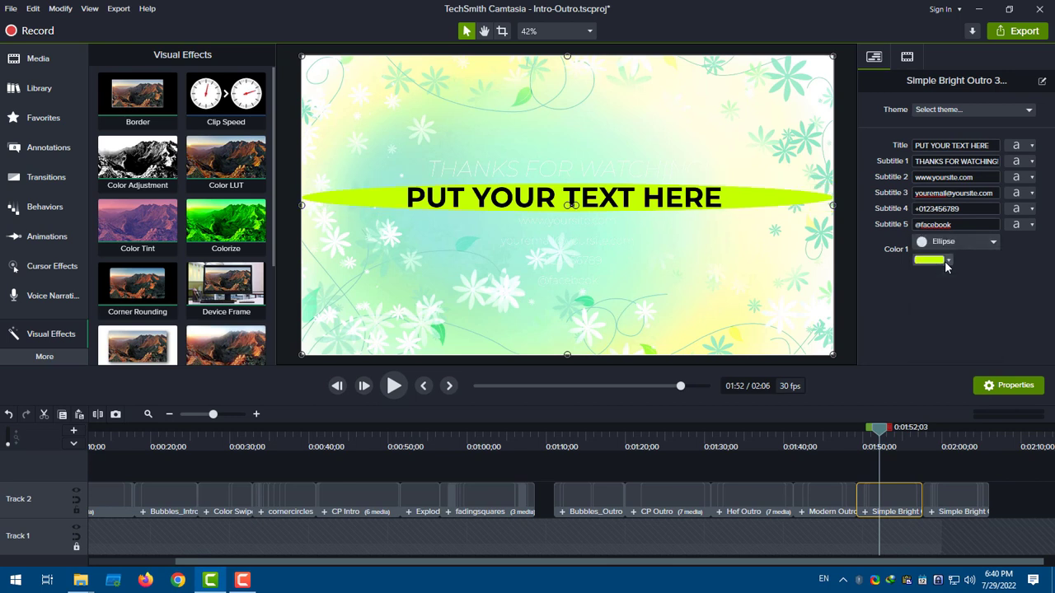
Step: Set the font colour of the Simple Bright Outro's Subtitle 1 to the Athena theme's muted dark red and preview it up to 0:01:53;27
left_click(1016, 145)
left_click(1029, 147)
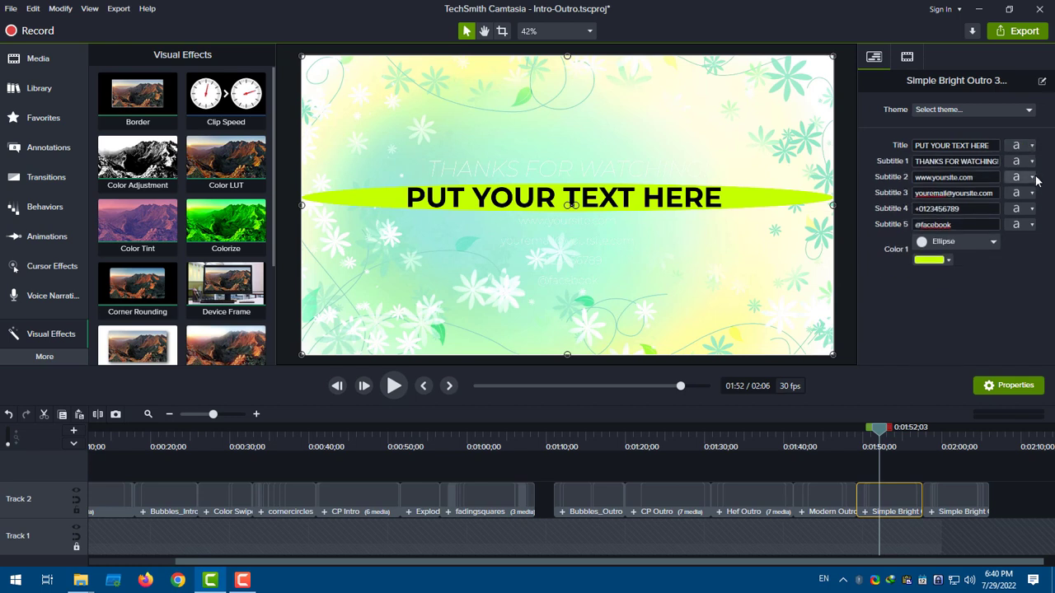
left_click(1031, 161)
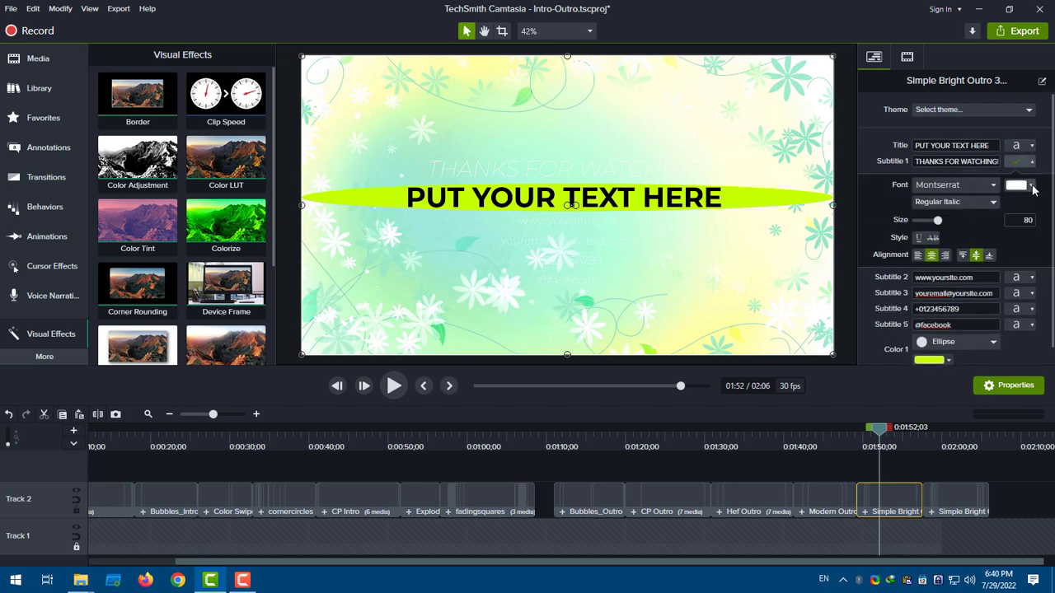
left_click(1031, 185)
left_click(981, 234)
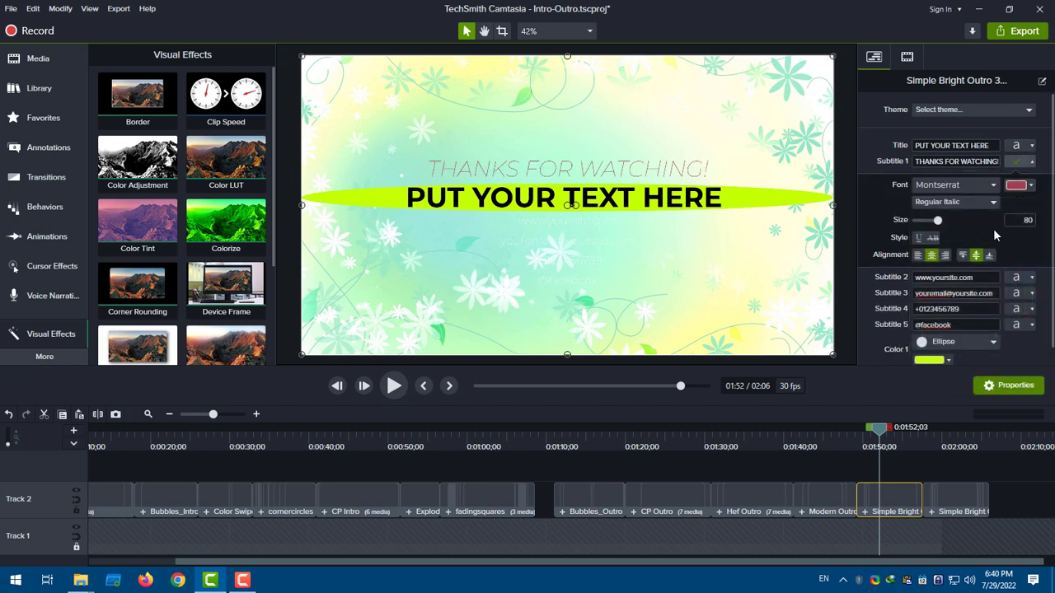
left_click(393, 387)
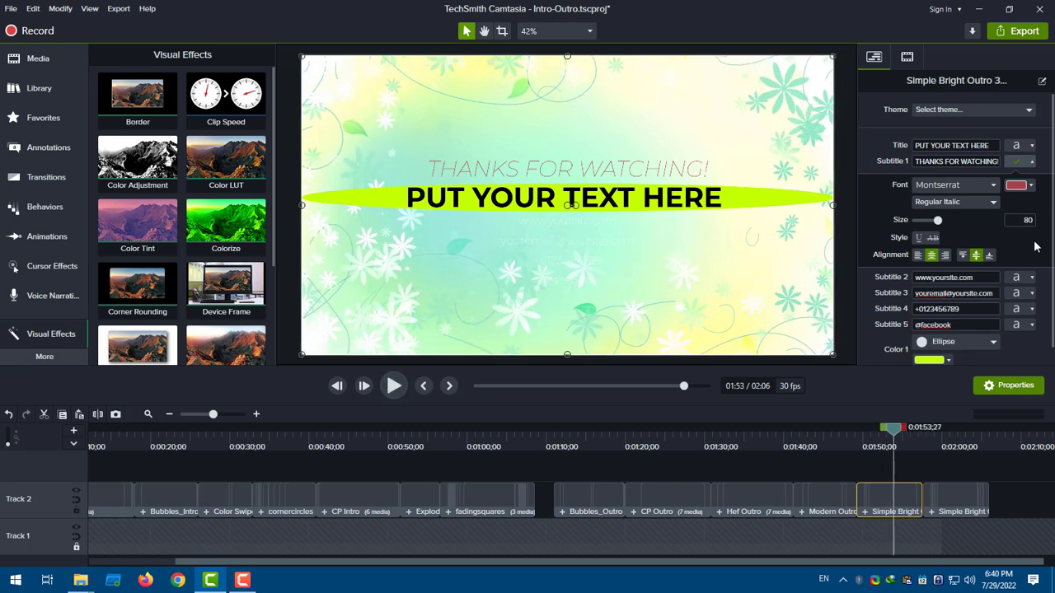
left_click(1031, 162)
Step: Set the font colour of the Simple Bright Outro's Subtitle 2 to the Athena theme's bright red and slightly increase its font size
left_click(1031, 177)
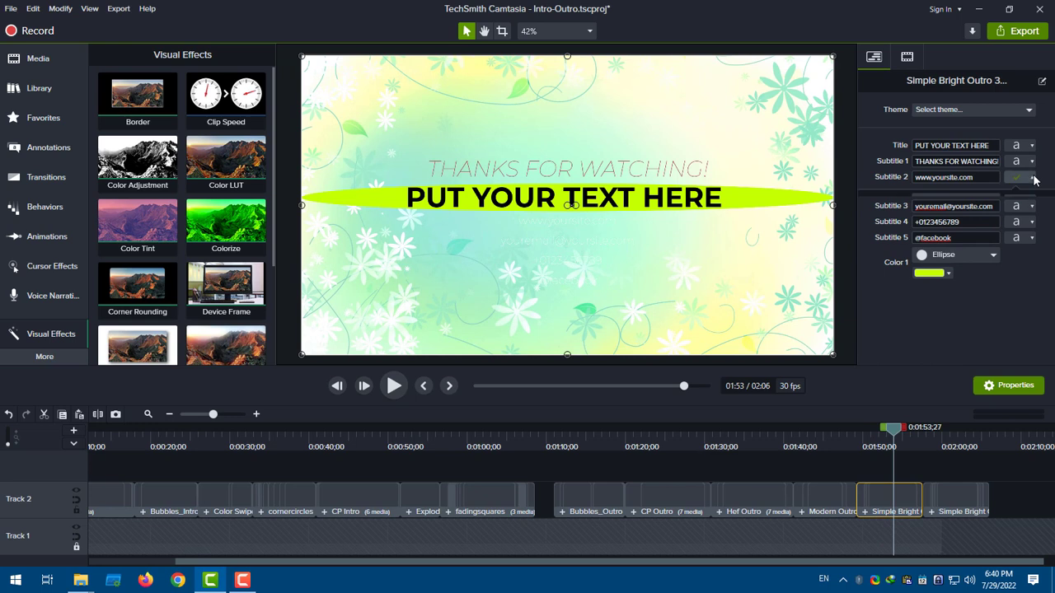
left_click(1035, 202)
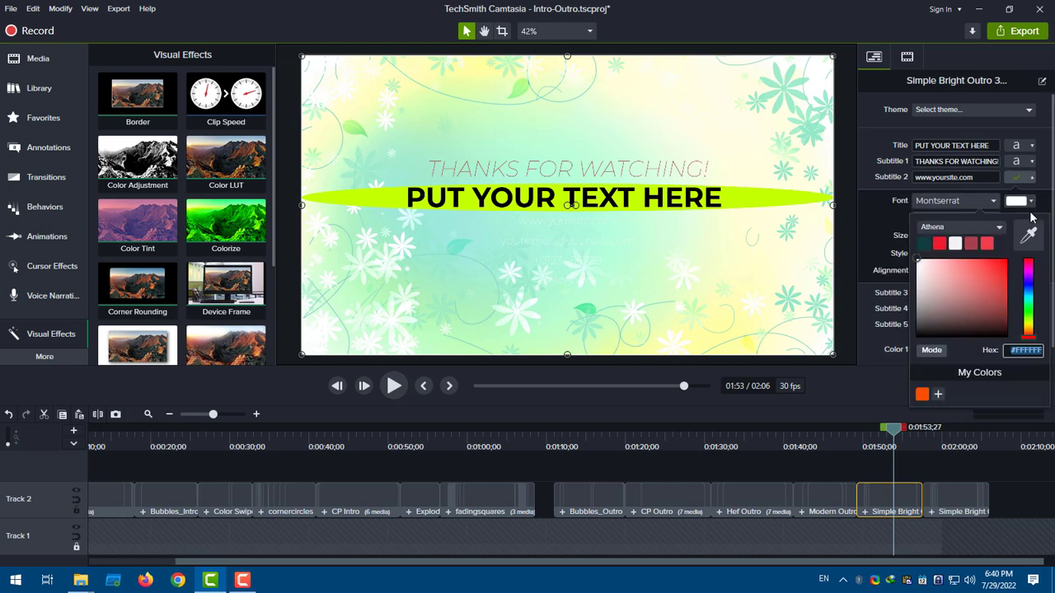
left_click(939, 244)
left_click_drag(923, 237, 929, 239)
left_click(1031, 177)
Step: Set the font colour of the Simple Bright Outro's Subtitle 3 email line to the Athena theme's bright red
left_click(1031, 193)
left_click(1030, 217)
left_click(938, 261)
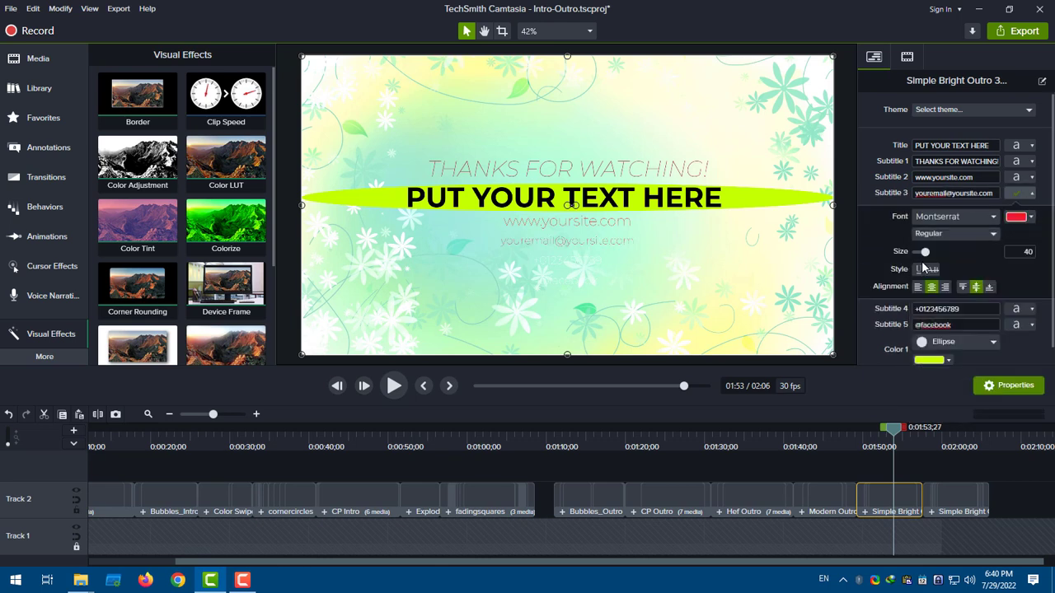
Step: Set the font colour of the Simple Bright Outro's Subtitle 5 to bright red and play the preview into the next outro
left_click(1032, 193)
left_click(1032, 224)
left_click(1022, 248)
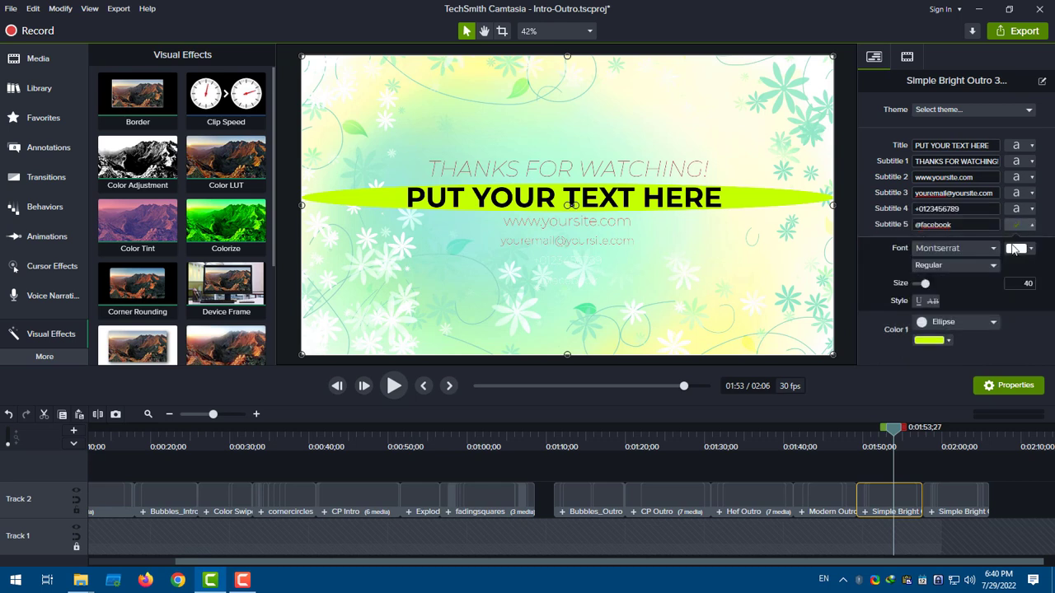
left_click(945, 295)
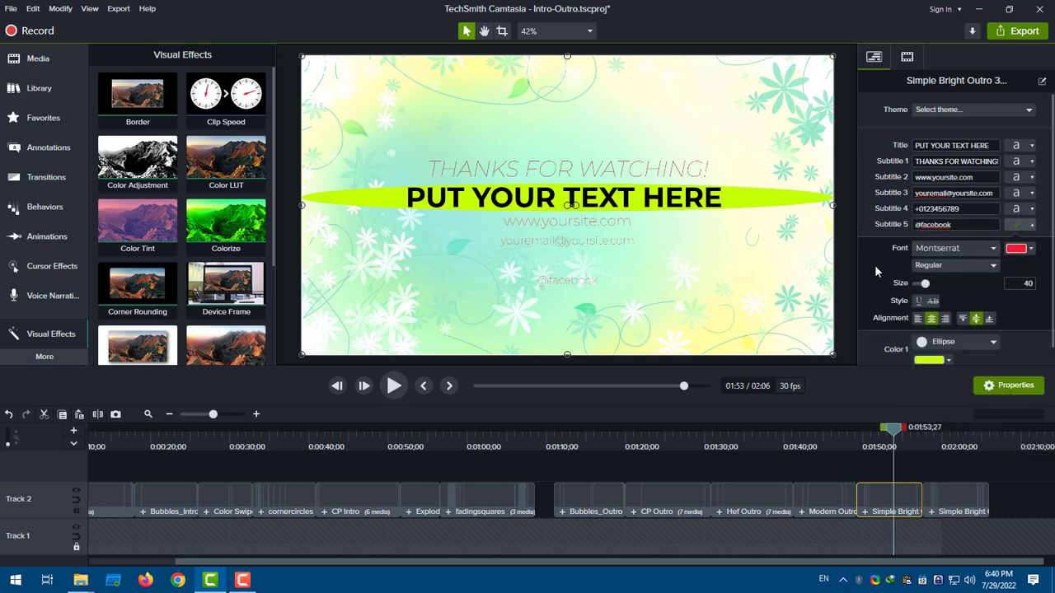
left_click(1034, 228)
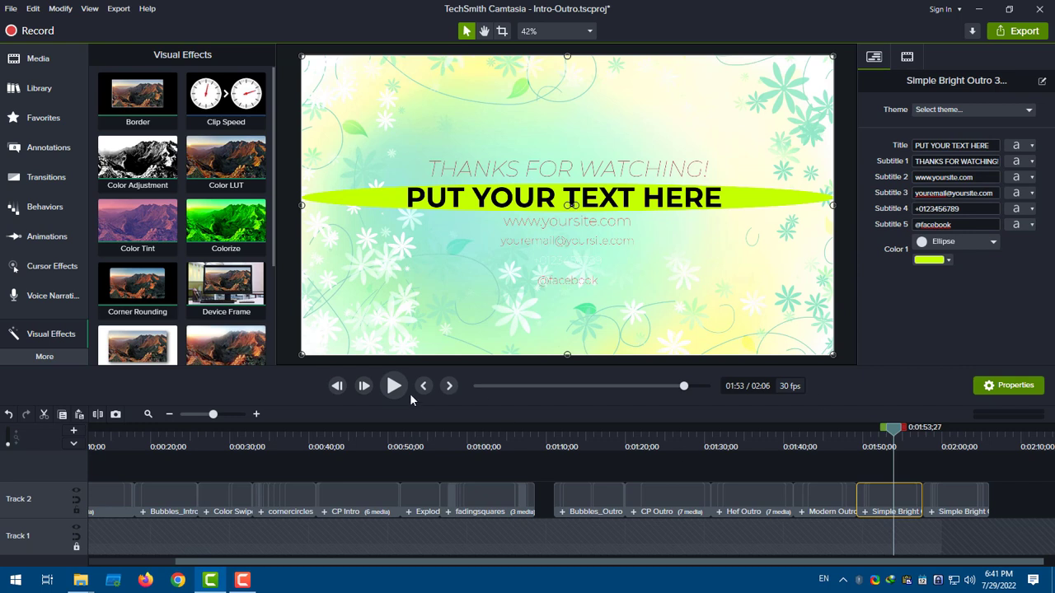
left_click(394, 386)
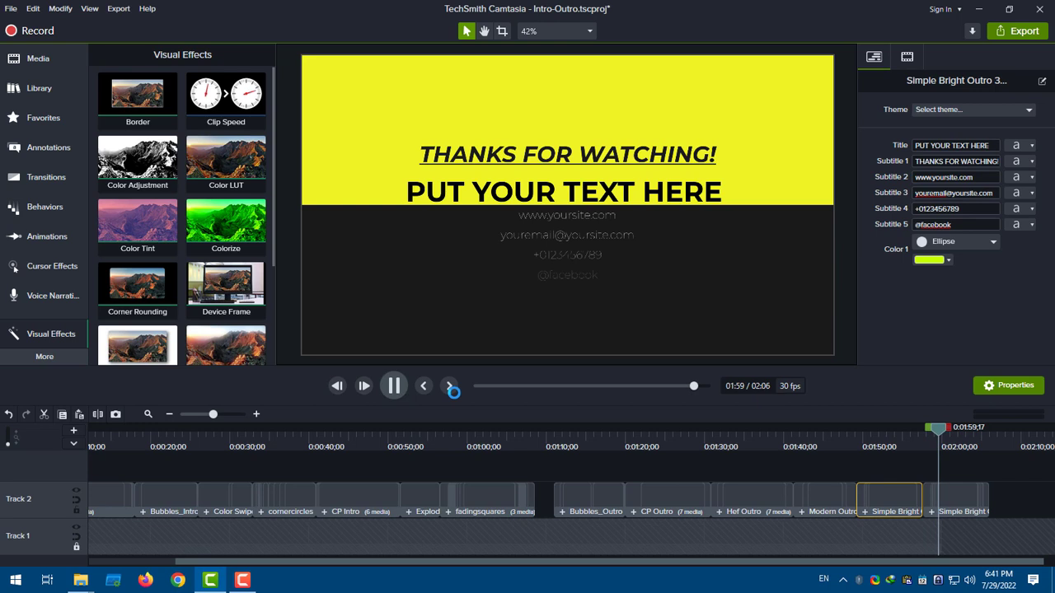
Step: Recolour the Color 1 rectangle of the last Simple Bright Outro on Track 2 to magenta
left_click(951, 494)
left_click(961, 445)
left_click(929, 260)
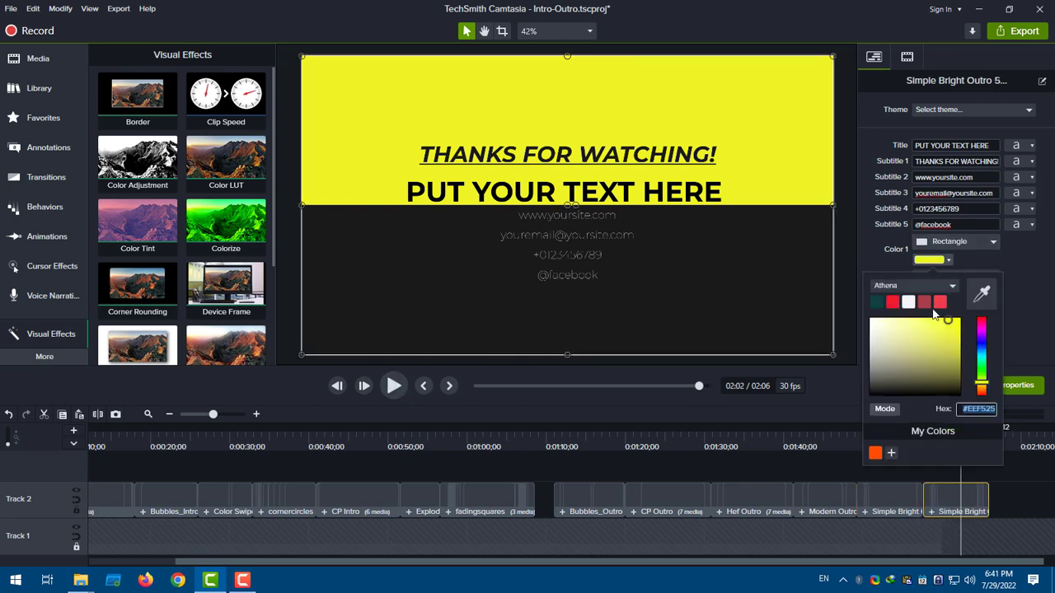
left_click(981, 330)
left_click(960, 272)
Step: Replace the last Simple Bright Outro's Subtitle 1 text with "کتابخانه اینترو و اوترو"
left_click(969, 161)
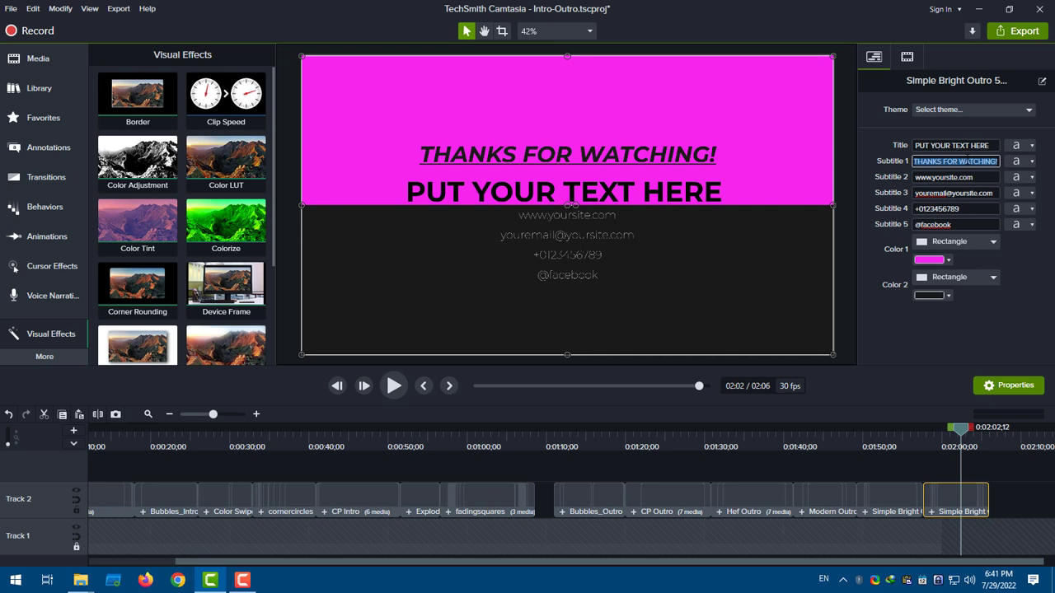
type("(ک")
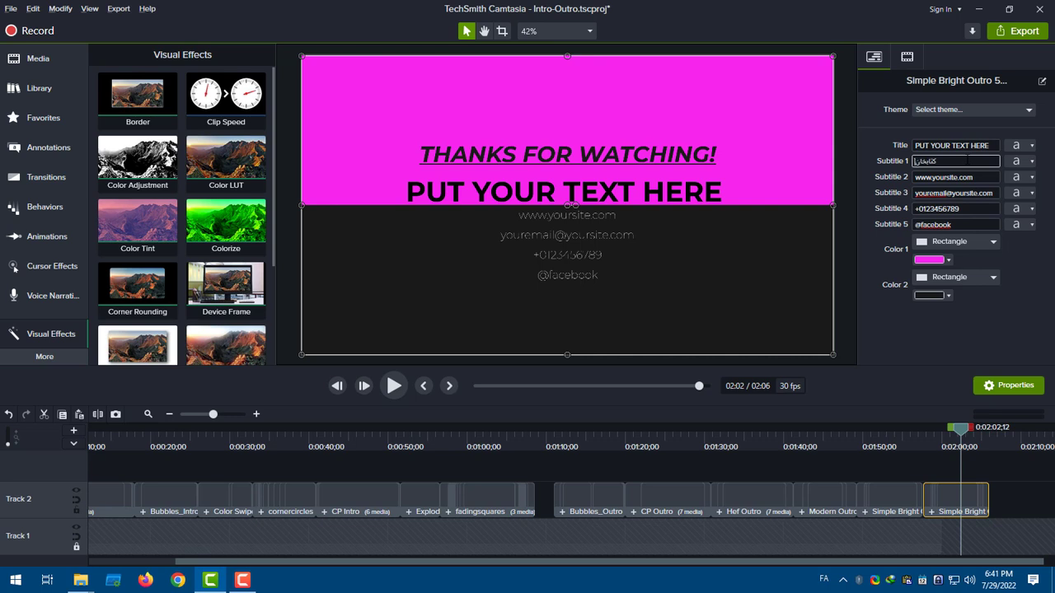
type("تابخانه اینترو و اوترو")
Step: Replace the last Simple Bright Outro's Subtitle 2 website text with "softsara" in English letters
key("Tab")
key("ctrl+a")
type("س")
key("alt+shift")
type("softsara")
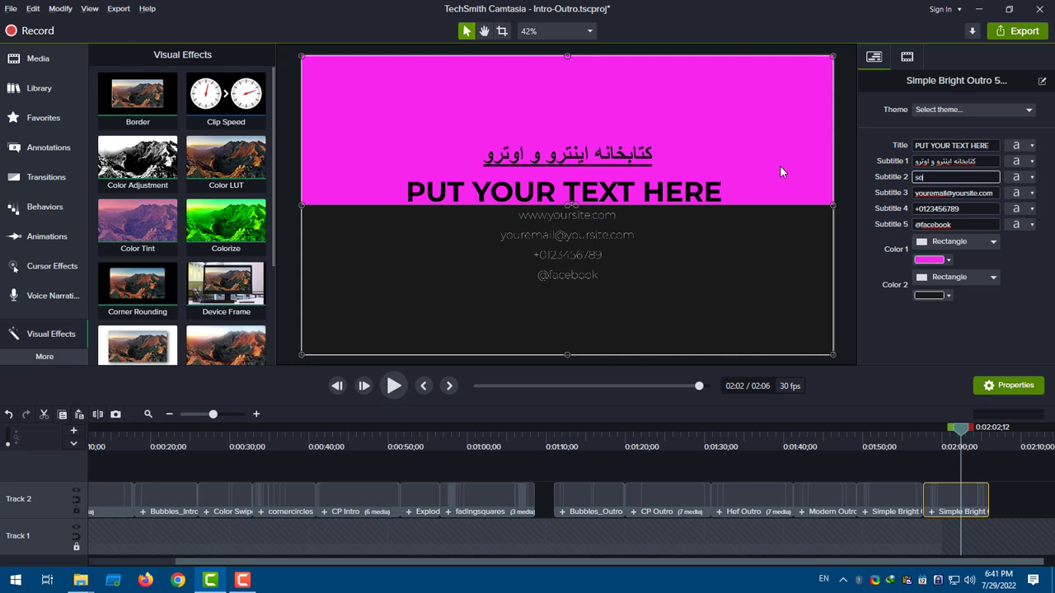